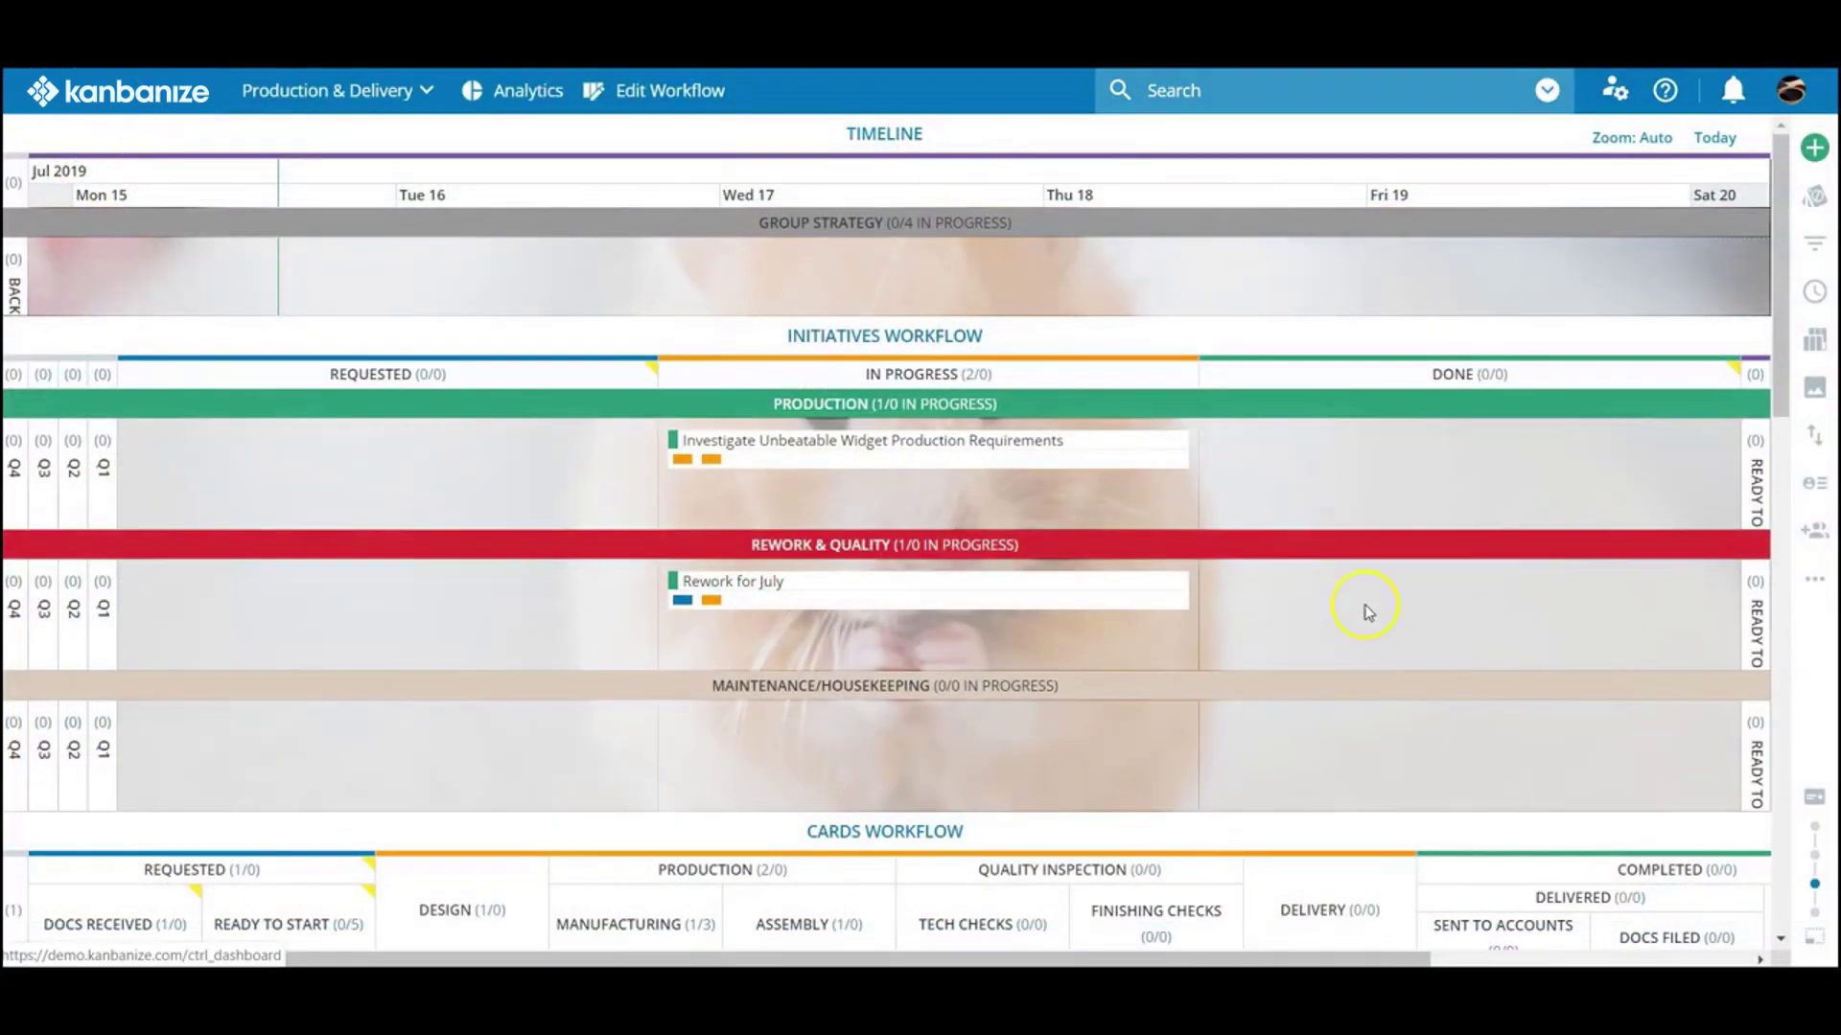
- Scroll down through the Production & Delivery board's Expedite, Bespoke and Prototyping lanes
scroll(1368, 607, down, 1)
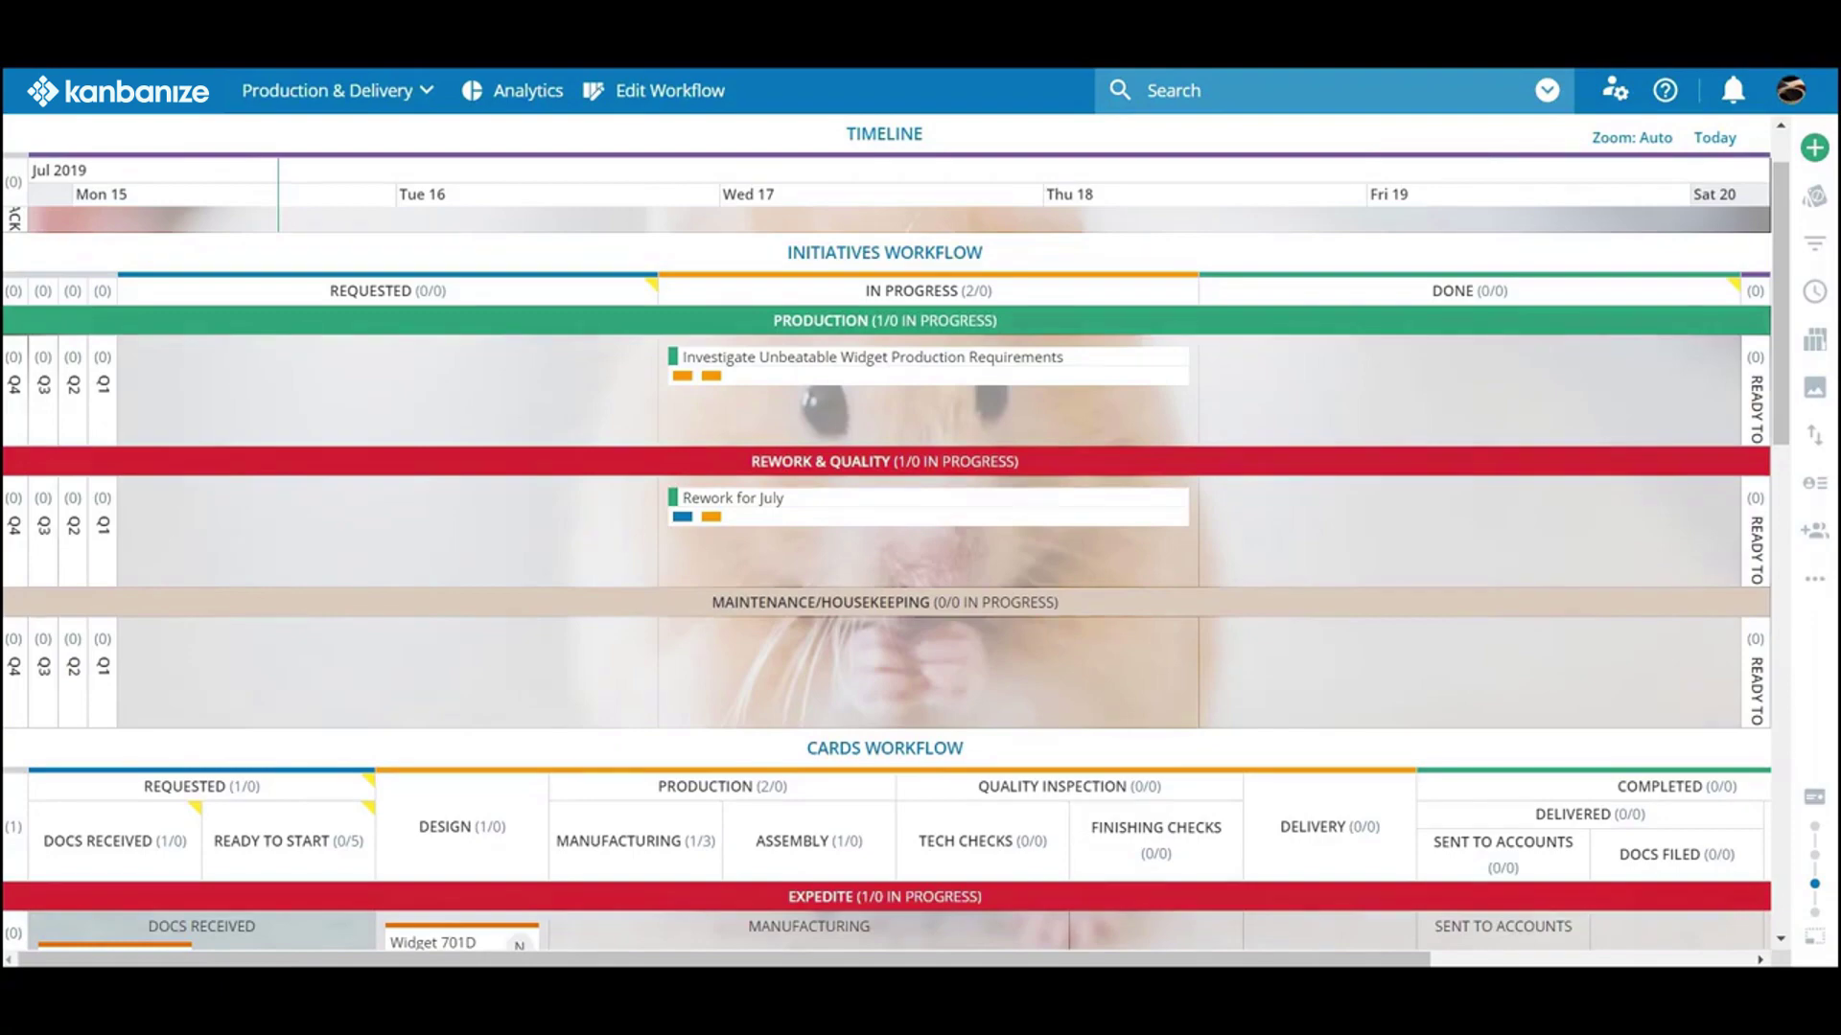
scroll(361, 423, down, 5)
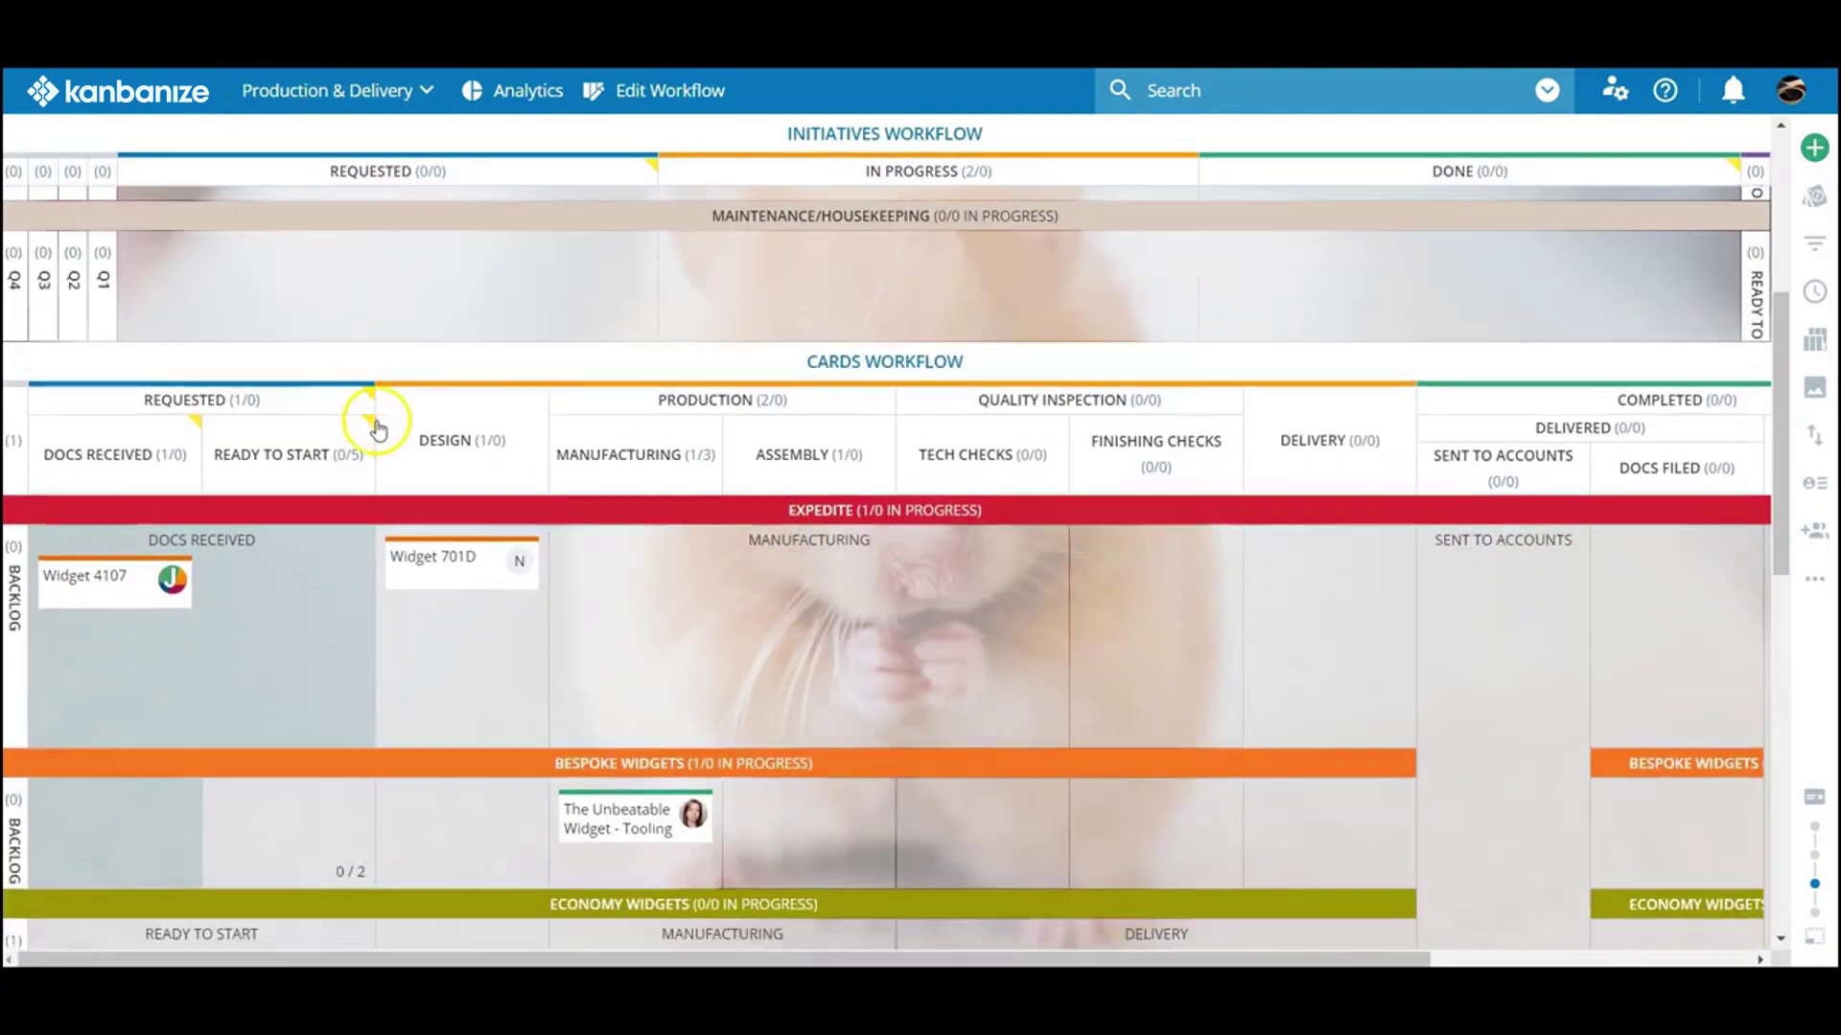
scroll(376, 431, down, 3)
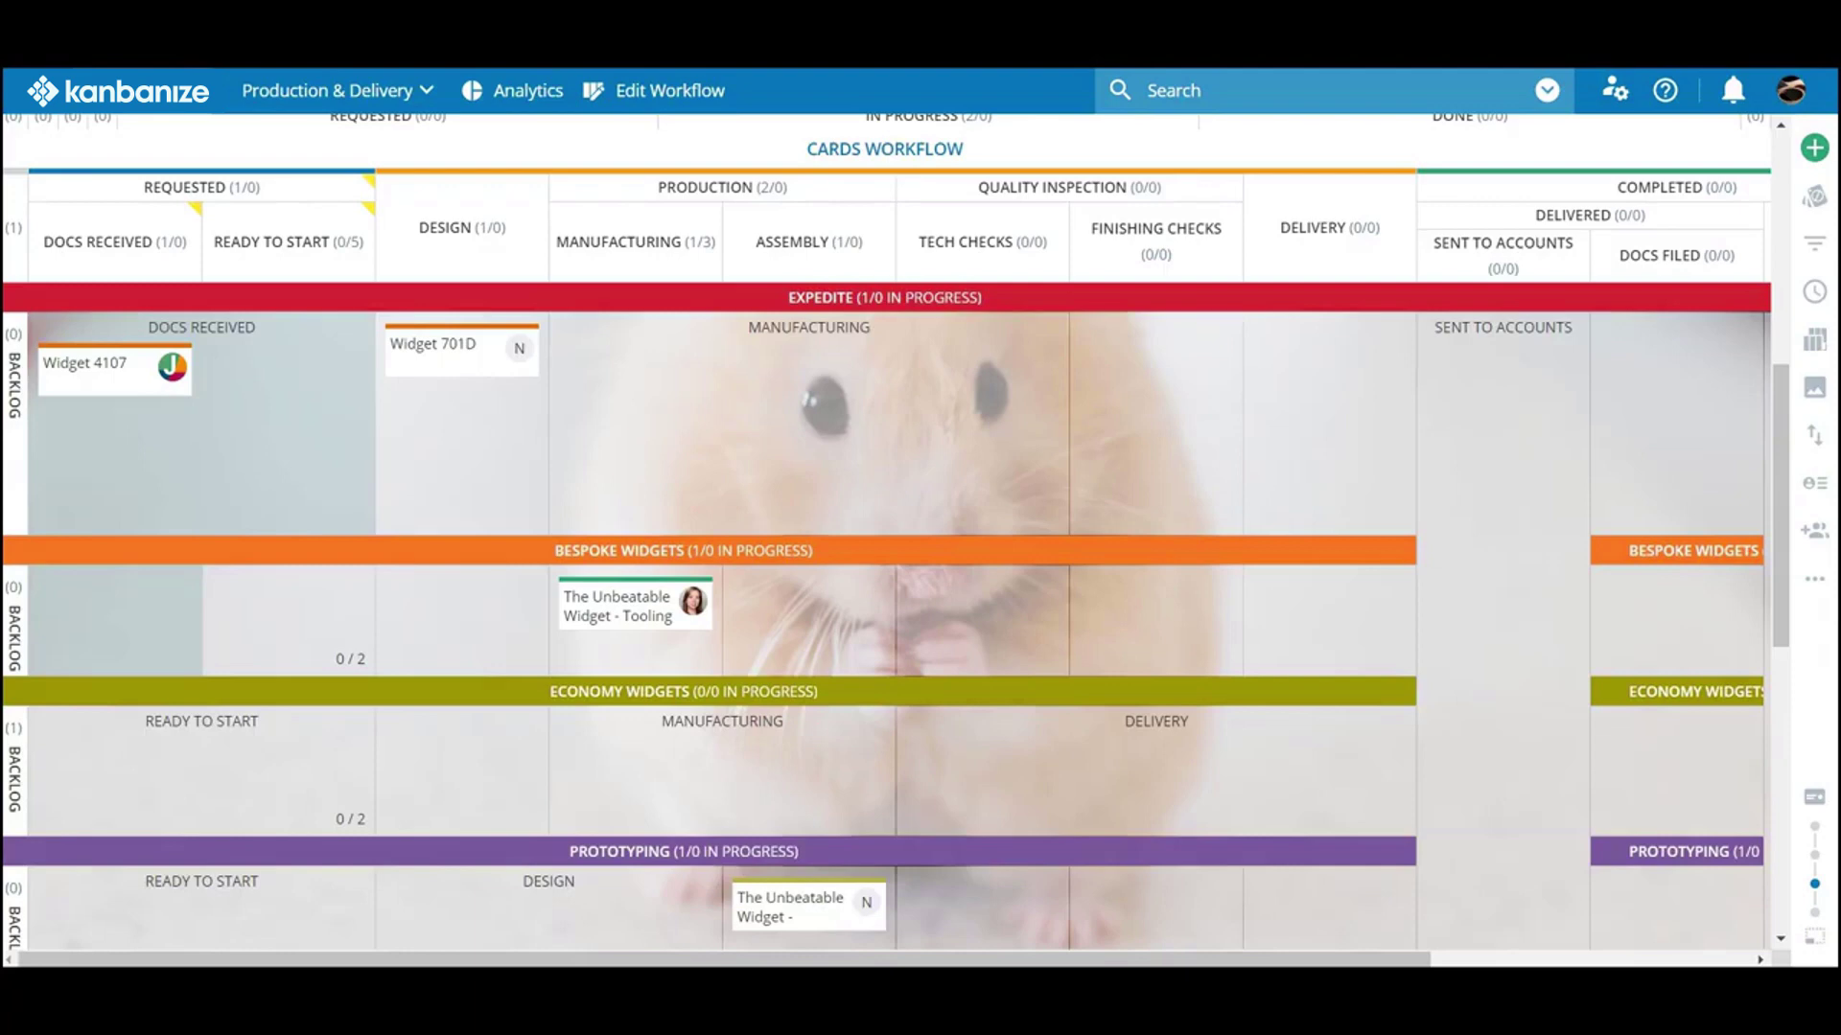
- Return to the dashboard, open The Widgets Board and enter its workflow editor
click(167, 95)
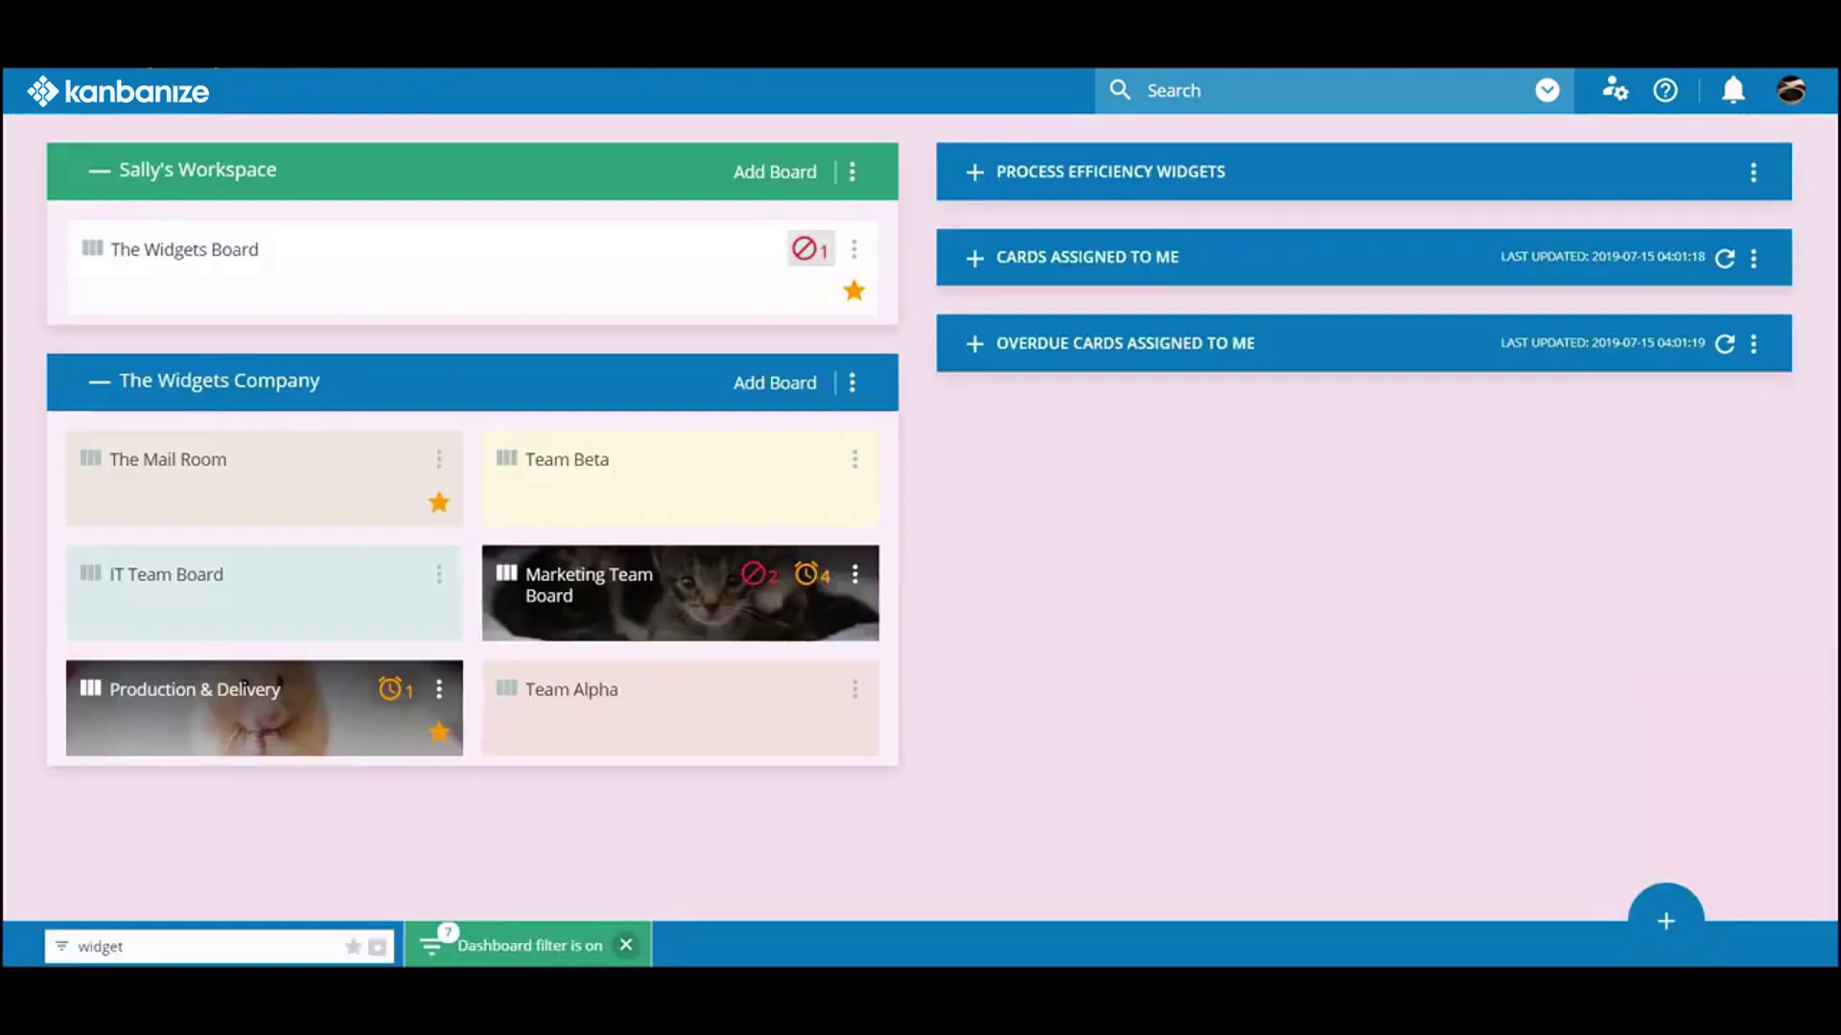
click(178, 252)
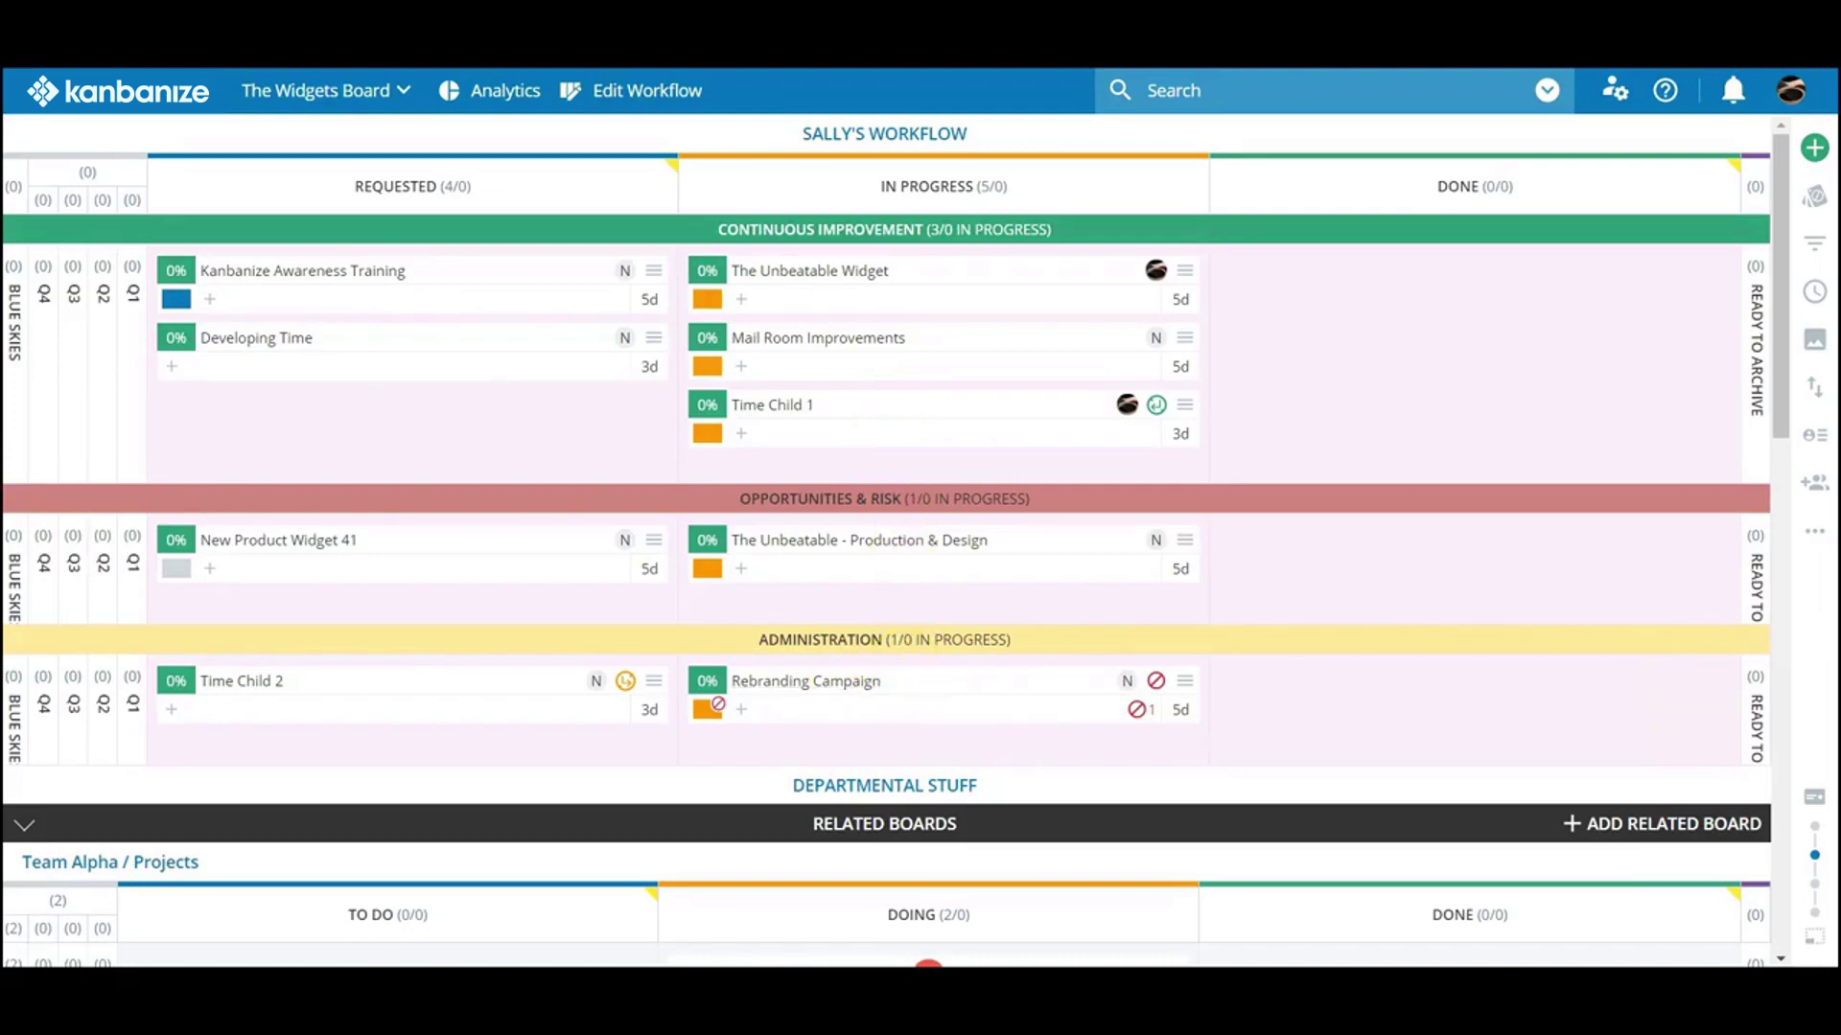
click(632, 105)
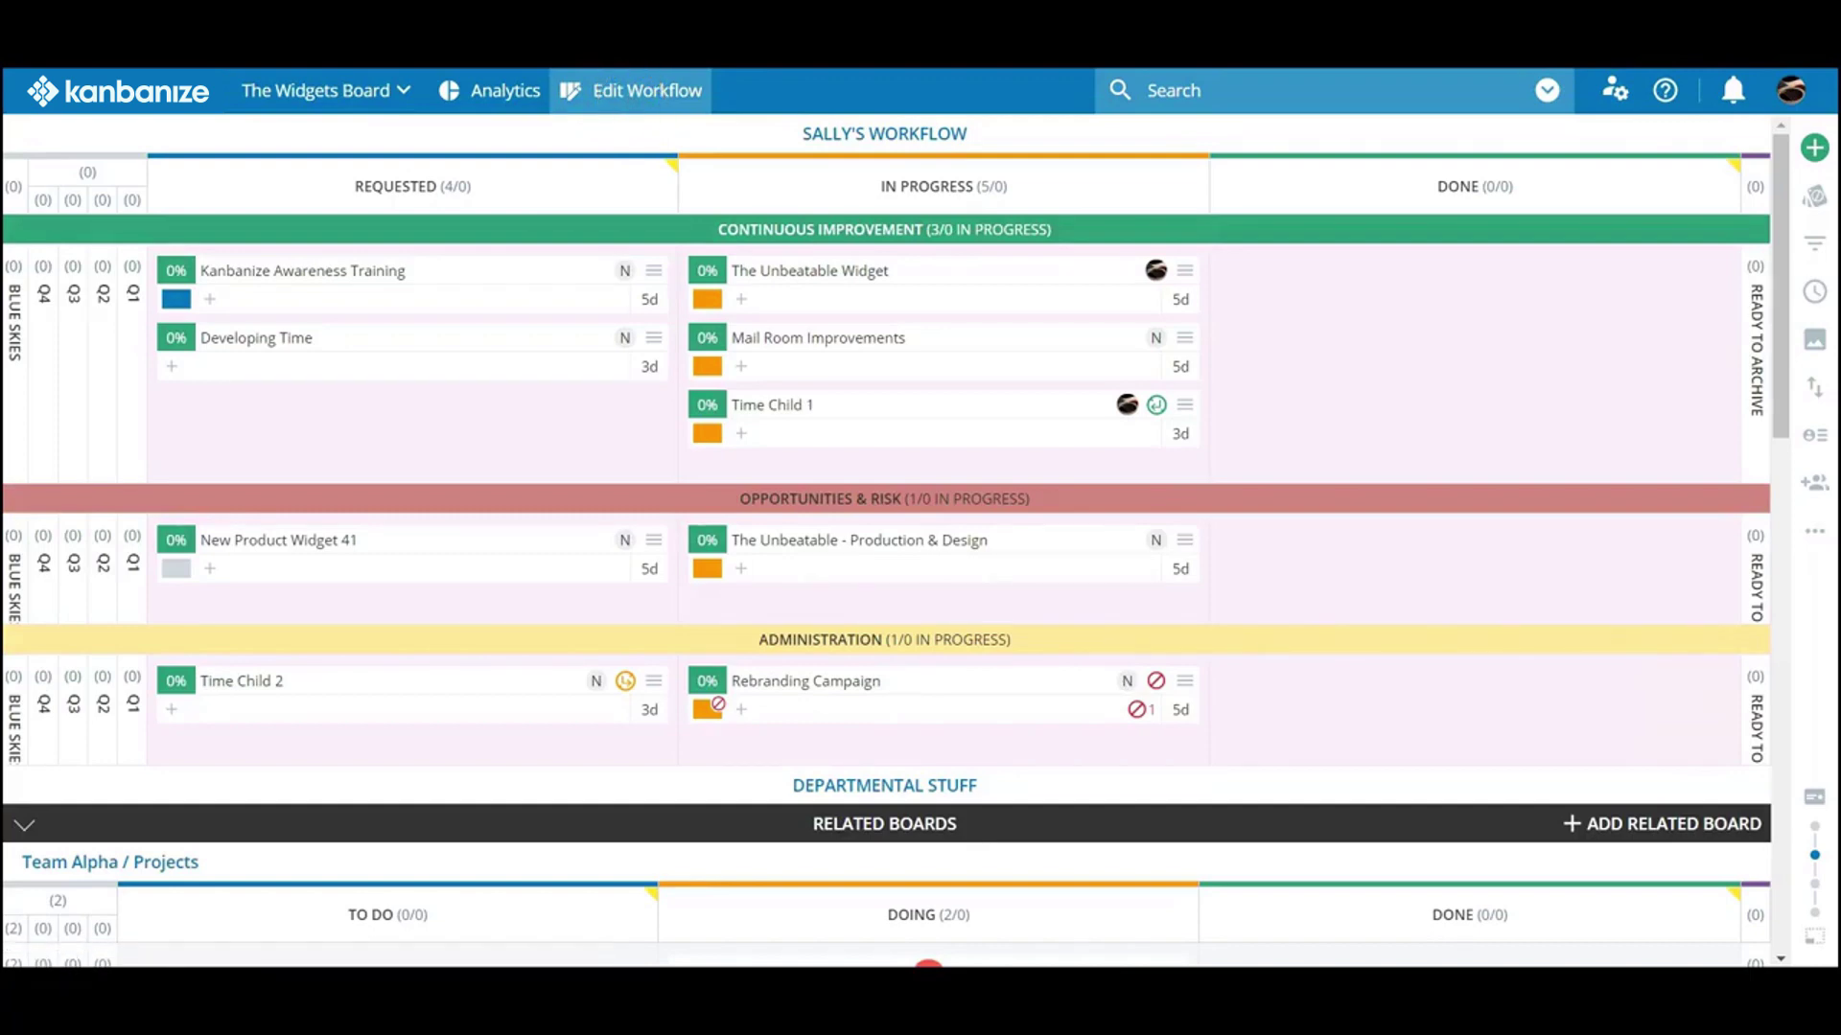
- Create a Timeline workflow with three lanes named ADMIN, BIZ DEV and GROUP
click(1070, 227)
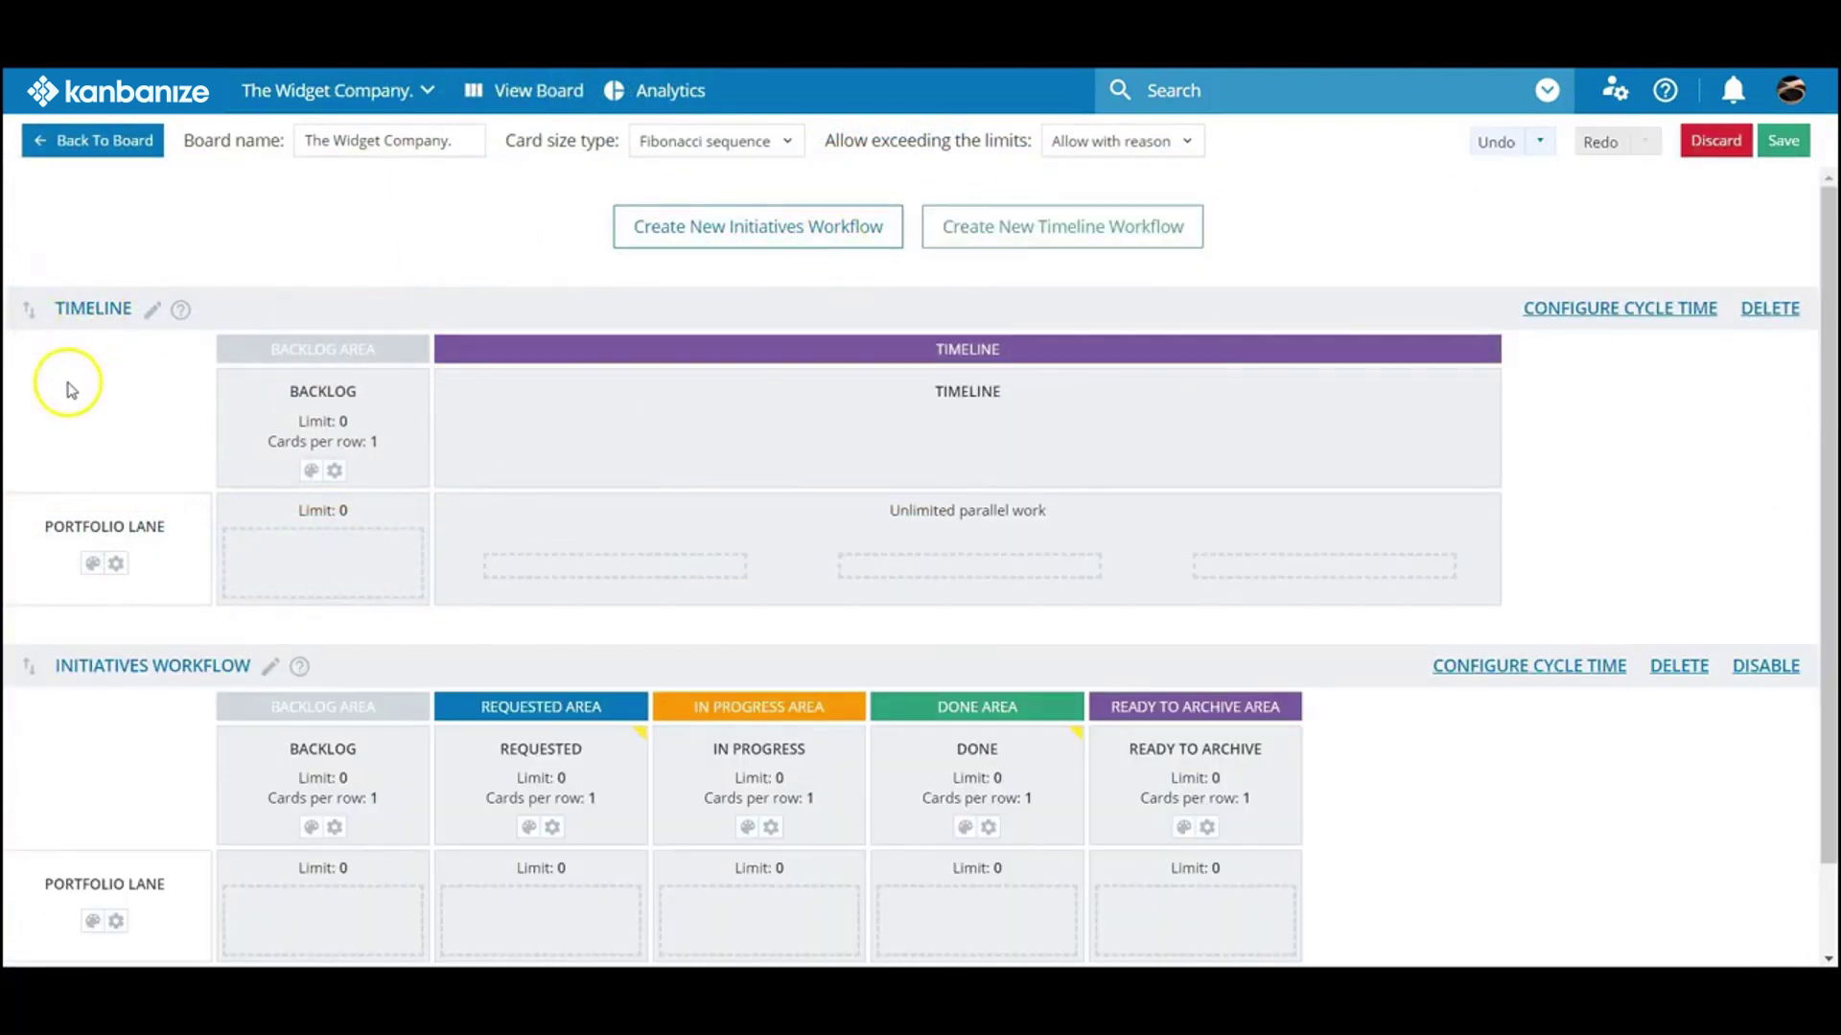
click(106, 600)
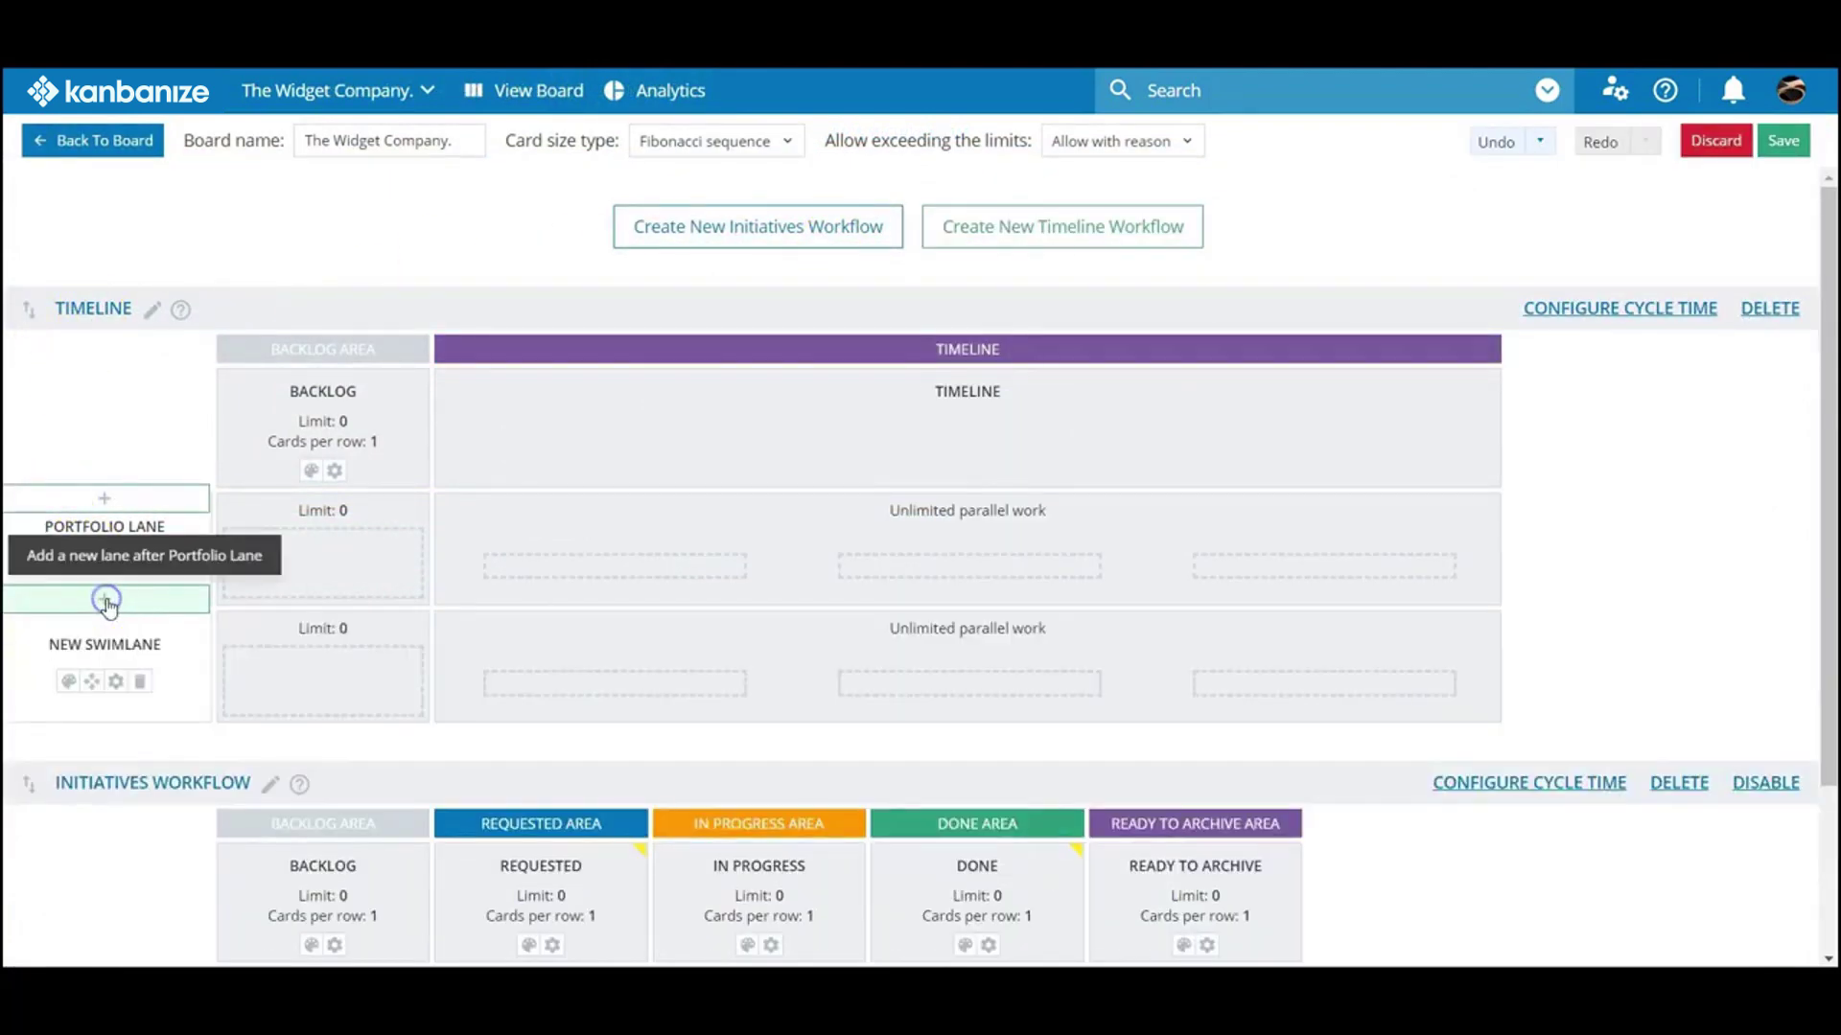
click(106, 601)
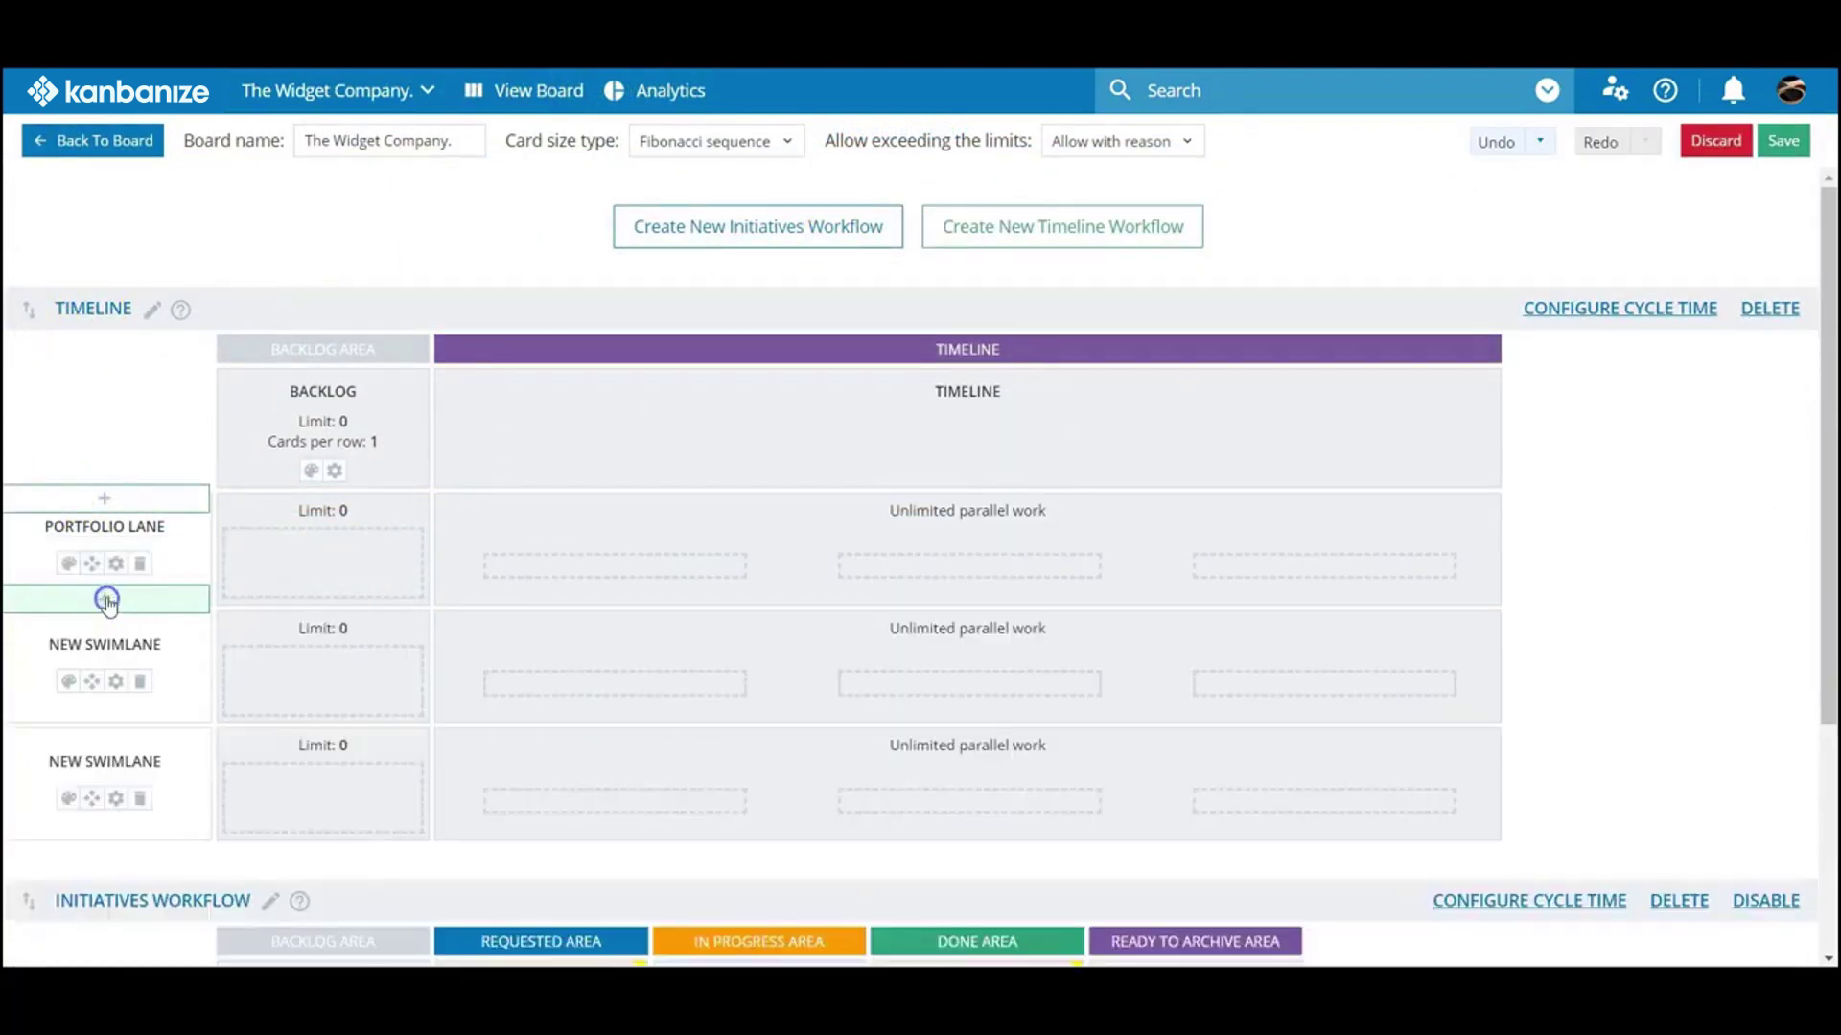
click(171, 529)
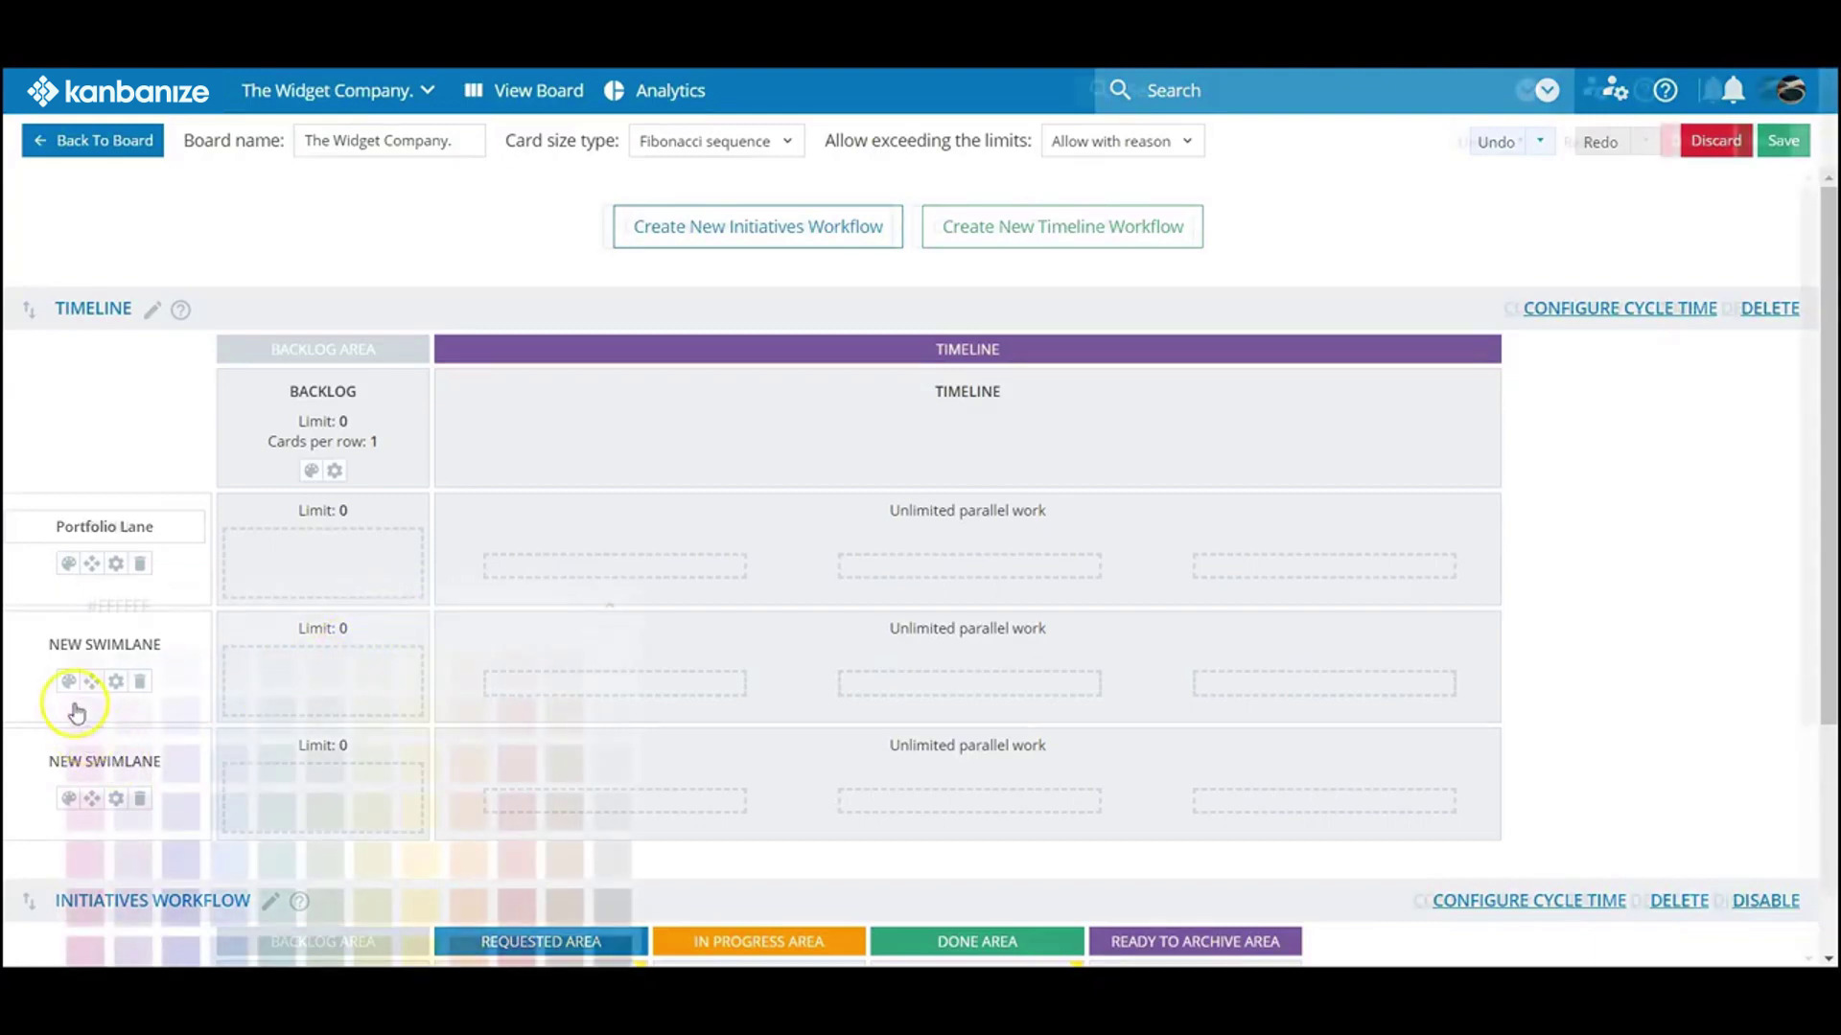
- Give the three timeline lanes progressively deeper pink backgrounds
click(68, 681)
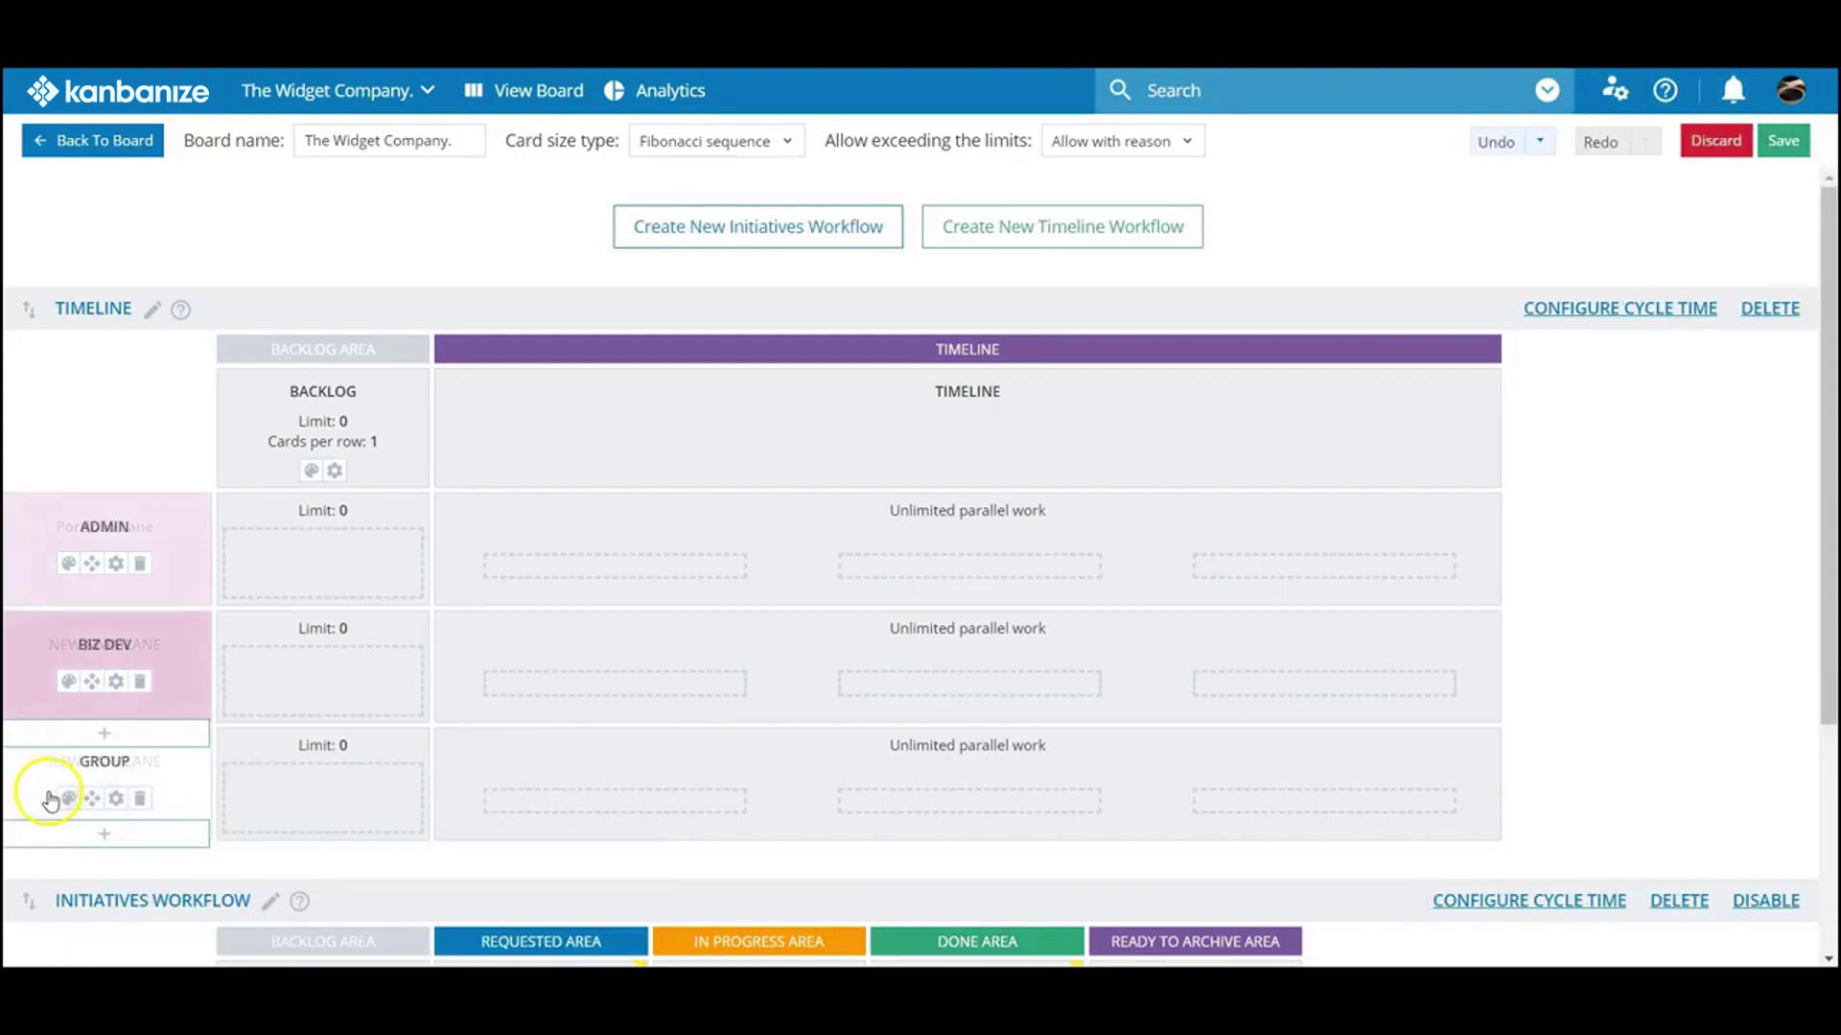
click(67, 797)
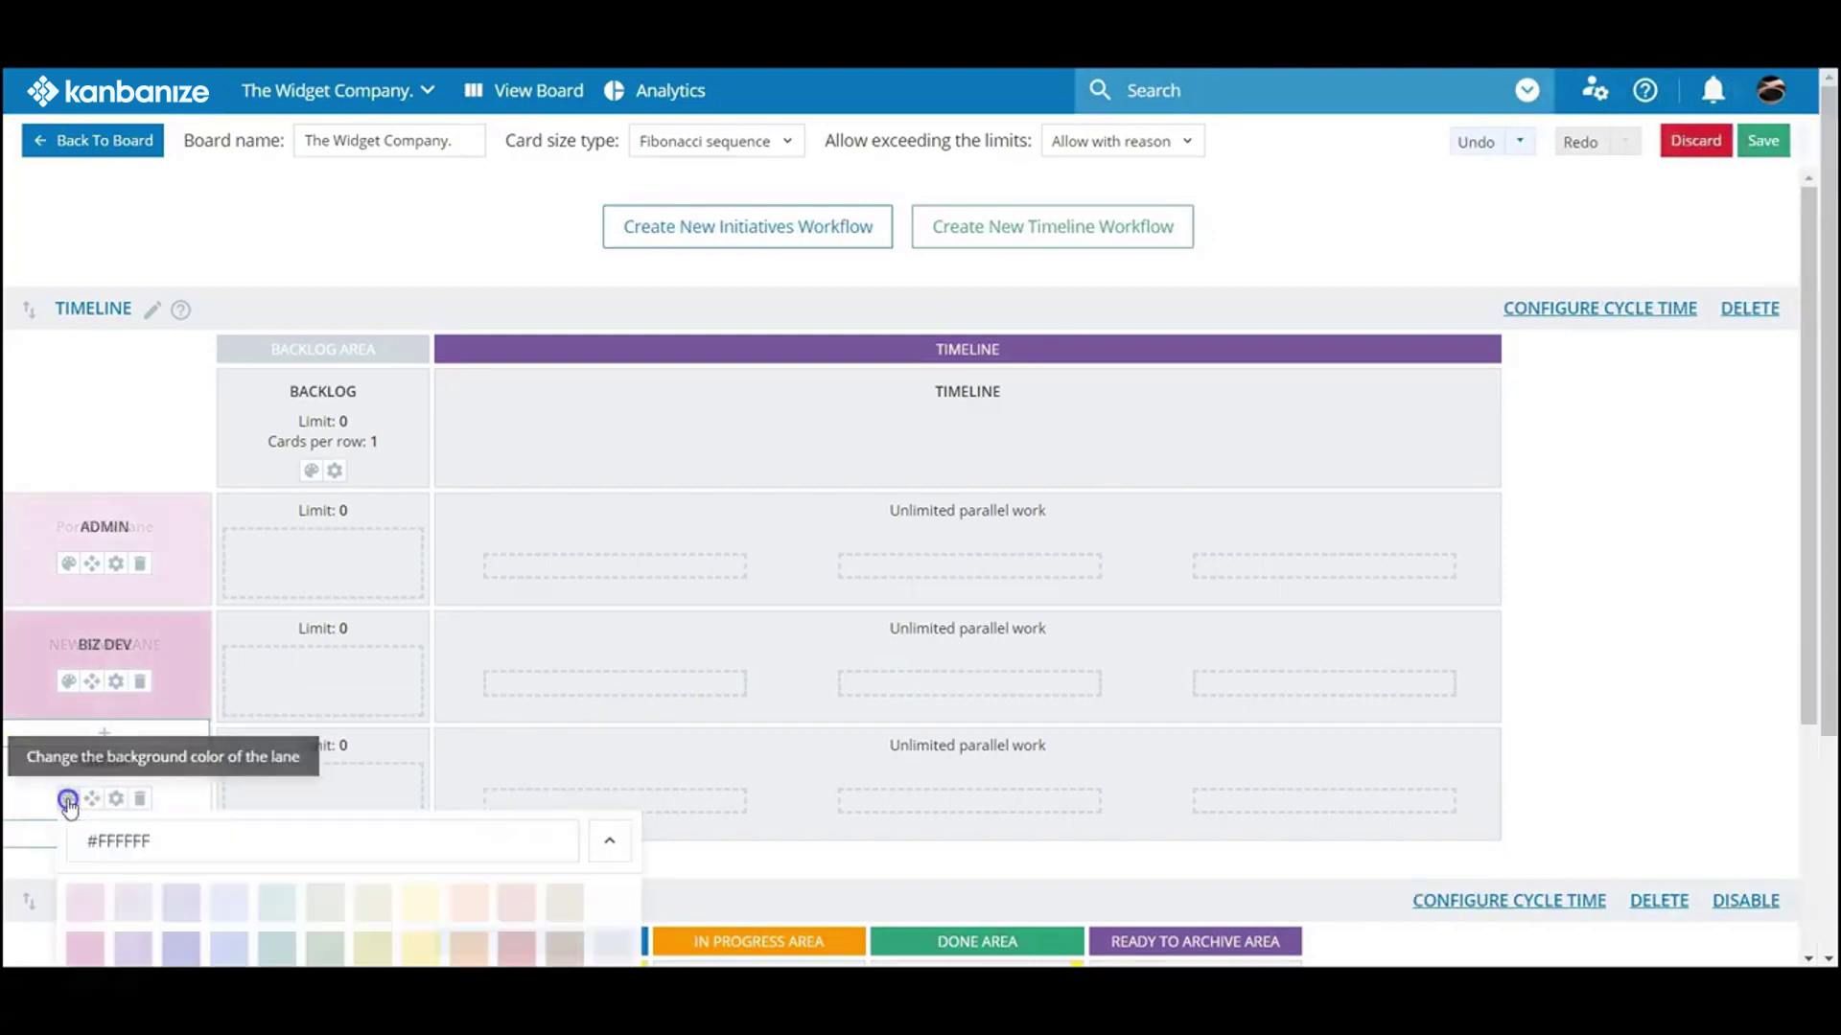
scroll(68, 896, down, 2)
click(67, 891)
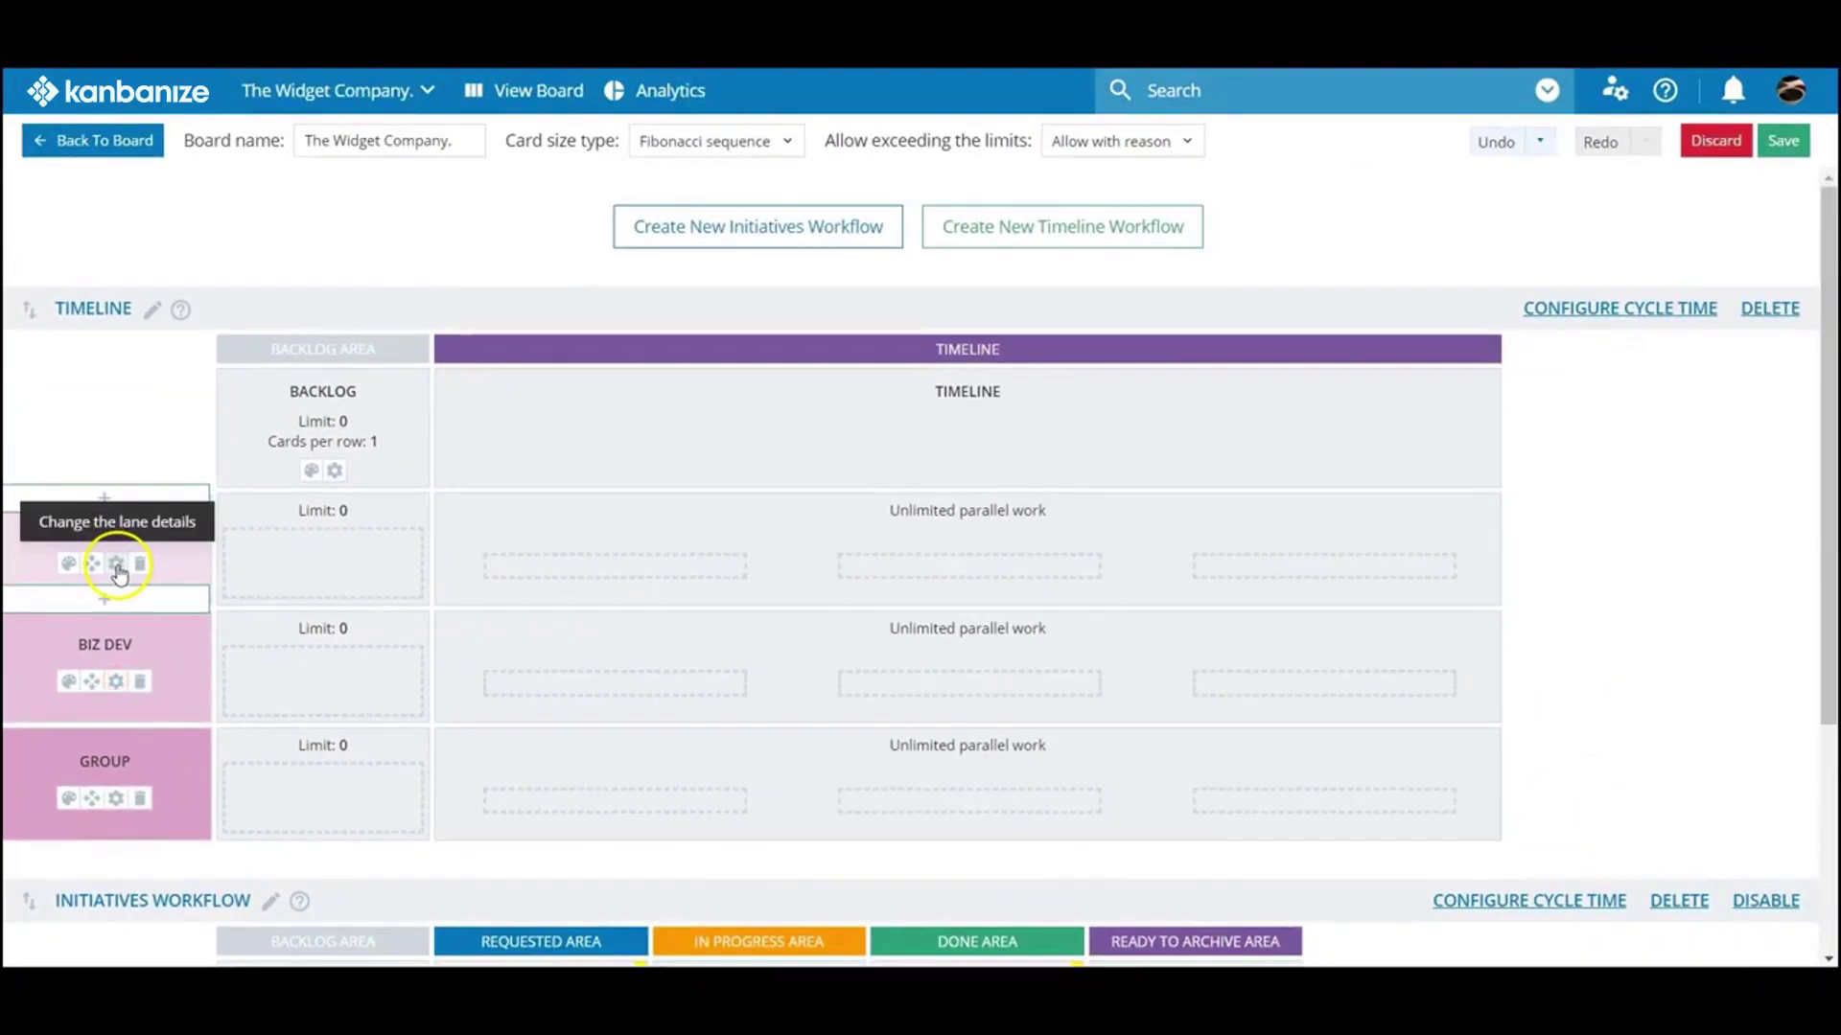
- Set lane work limits in the Edit lane dialog: ADMIN 3, BIZ DEV 4, GROUP 3
click(116, 565)
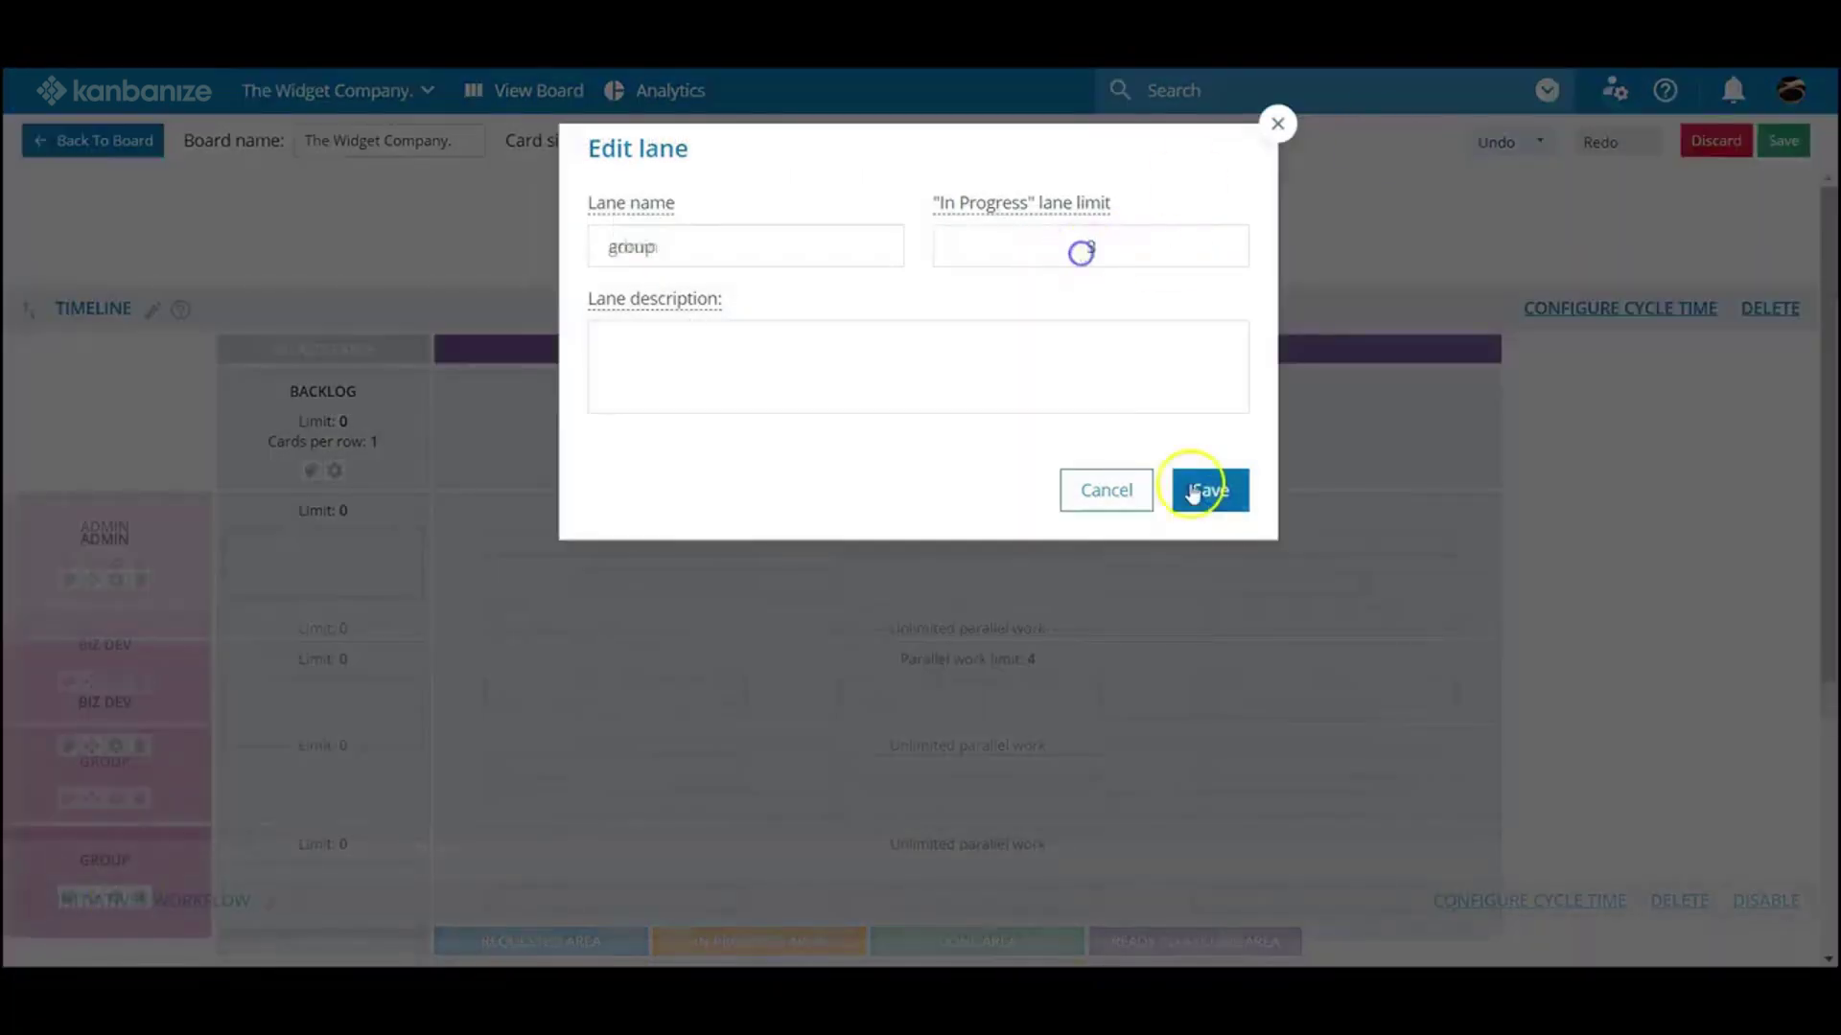
click(1194, 492)
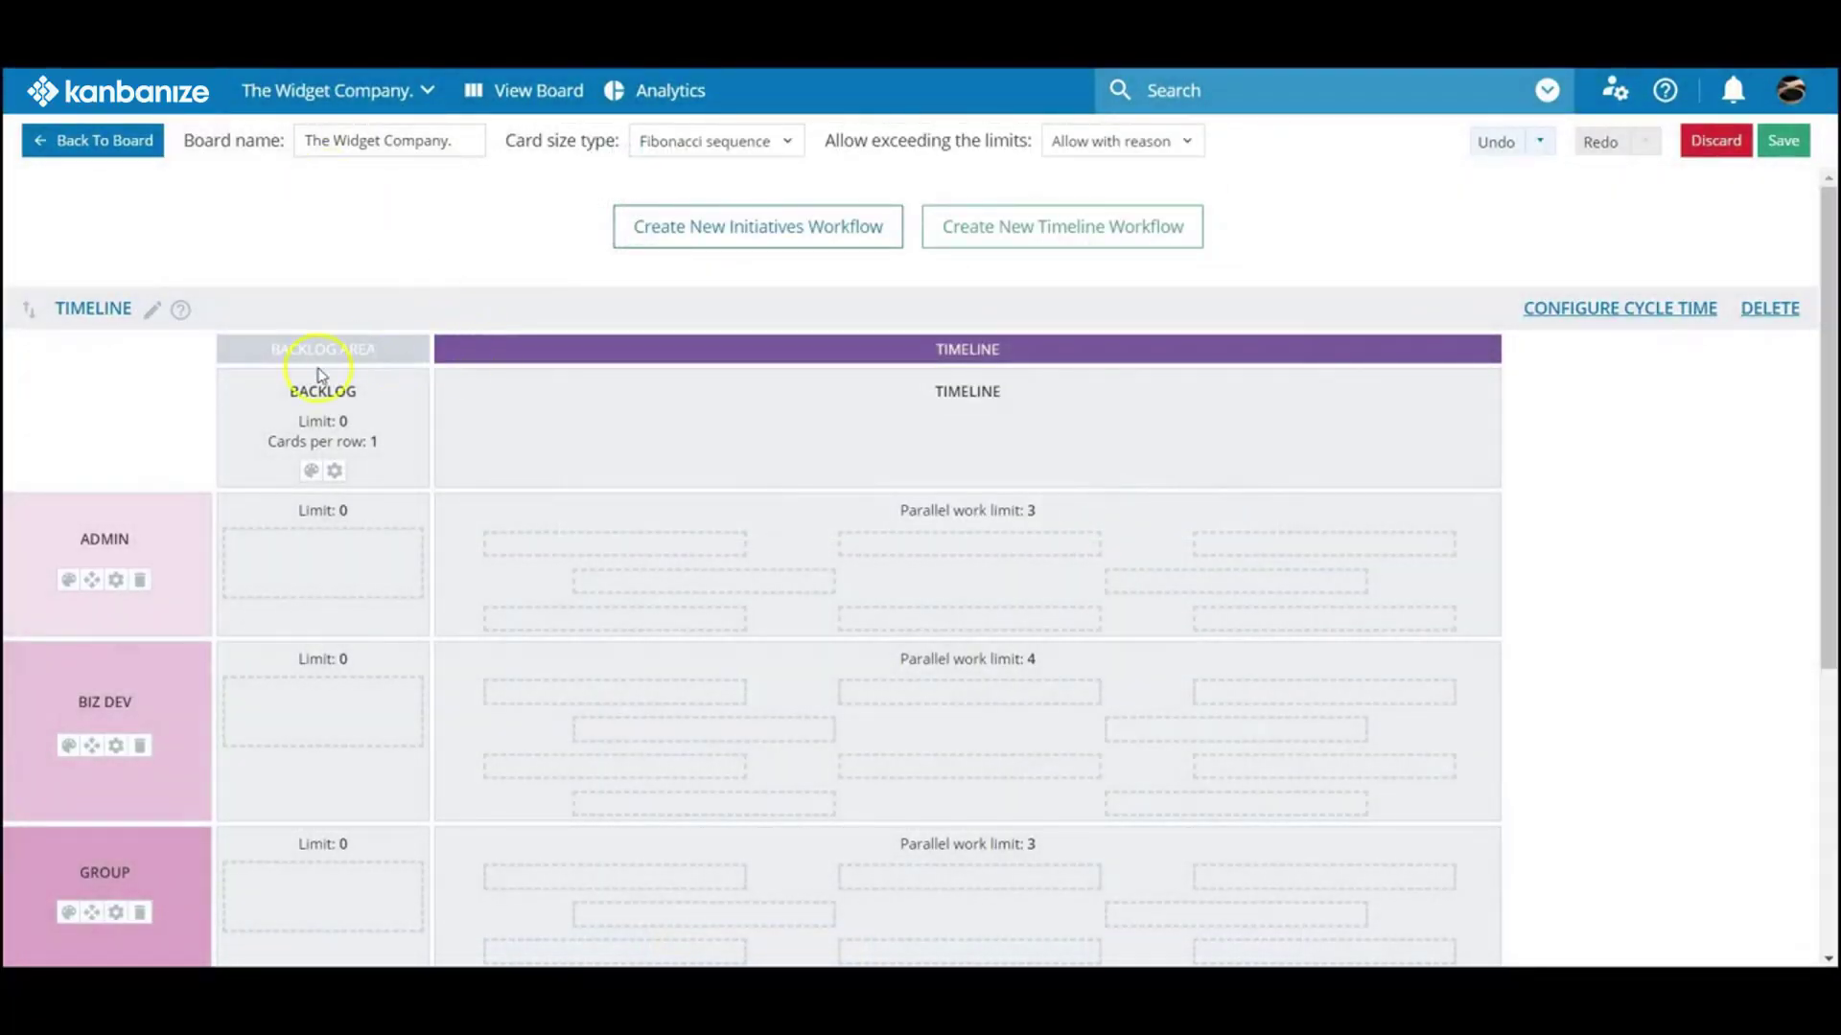
mouse_move(350, 458)
- Save the workflow, go back to The Widgets Board and review the new timeline lanes
click(1792, 152)
click(106, 149)
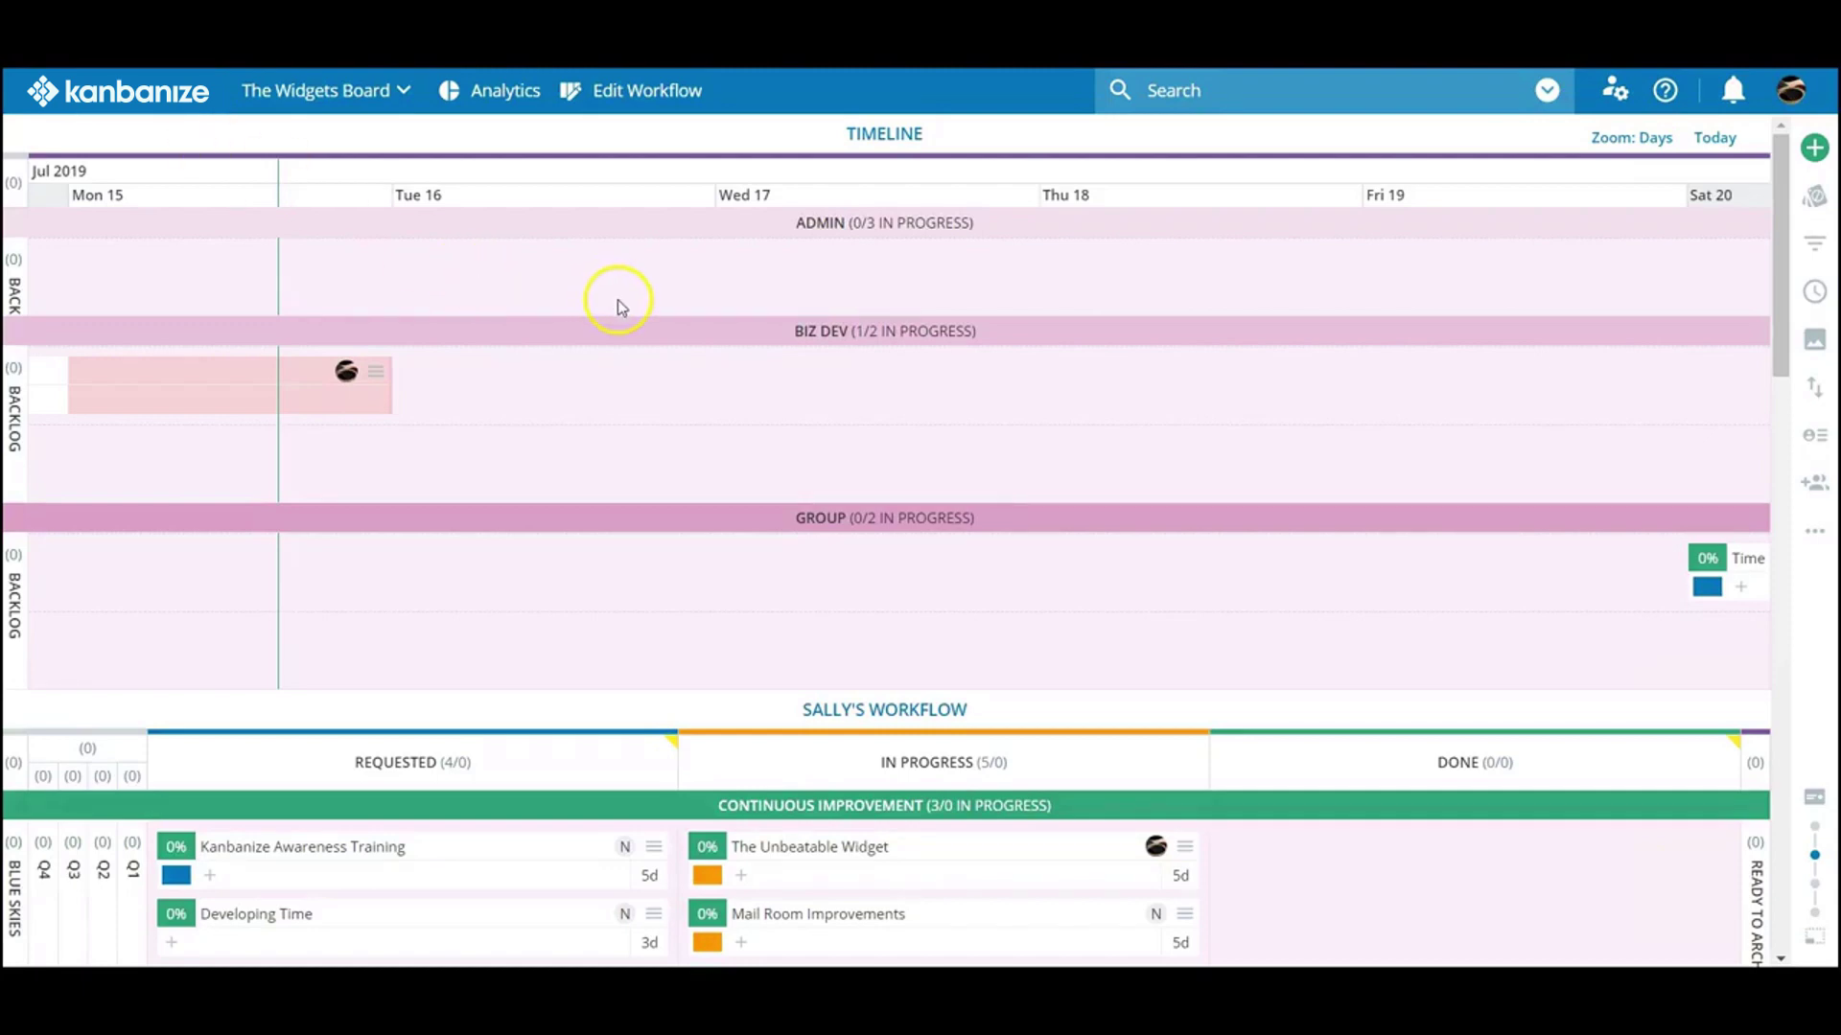
scroll(649, 288, down, 4)
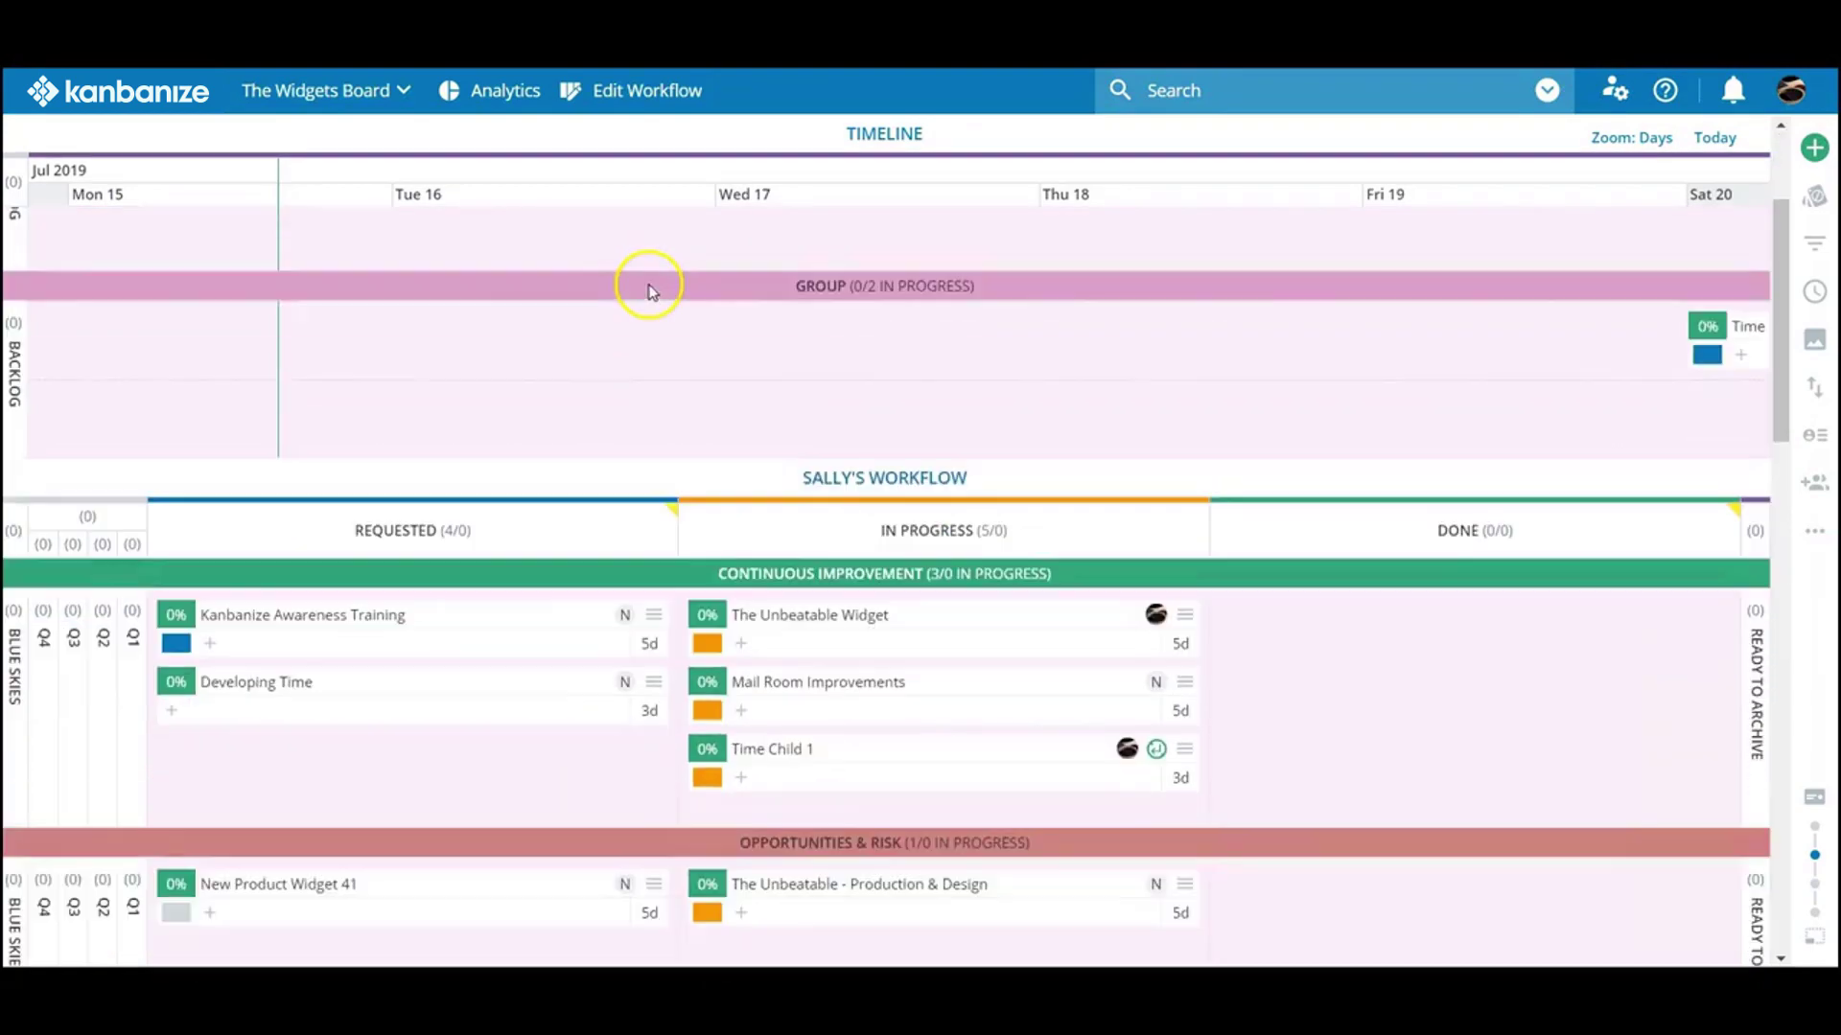
scroll(649, 288, down, 4)
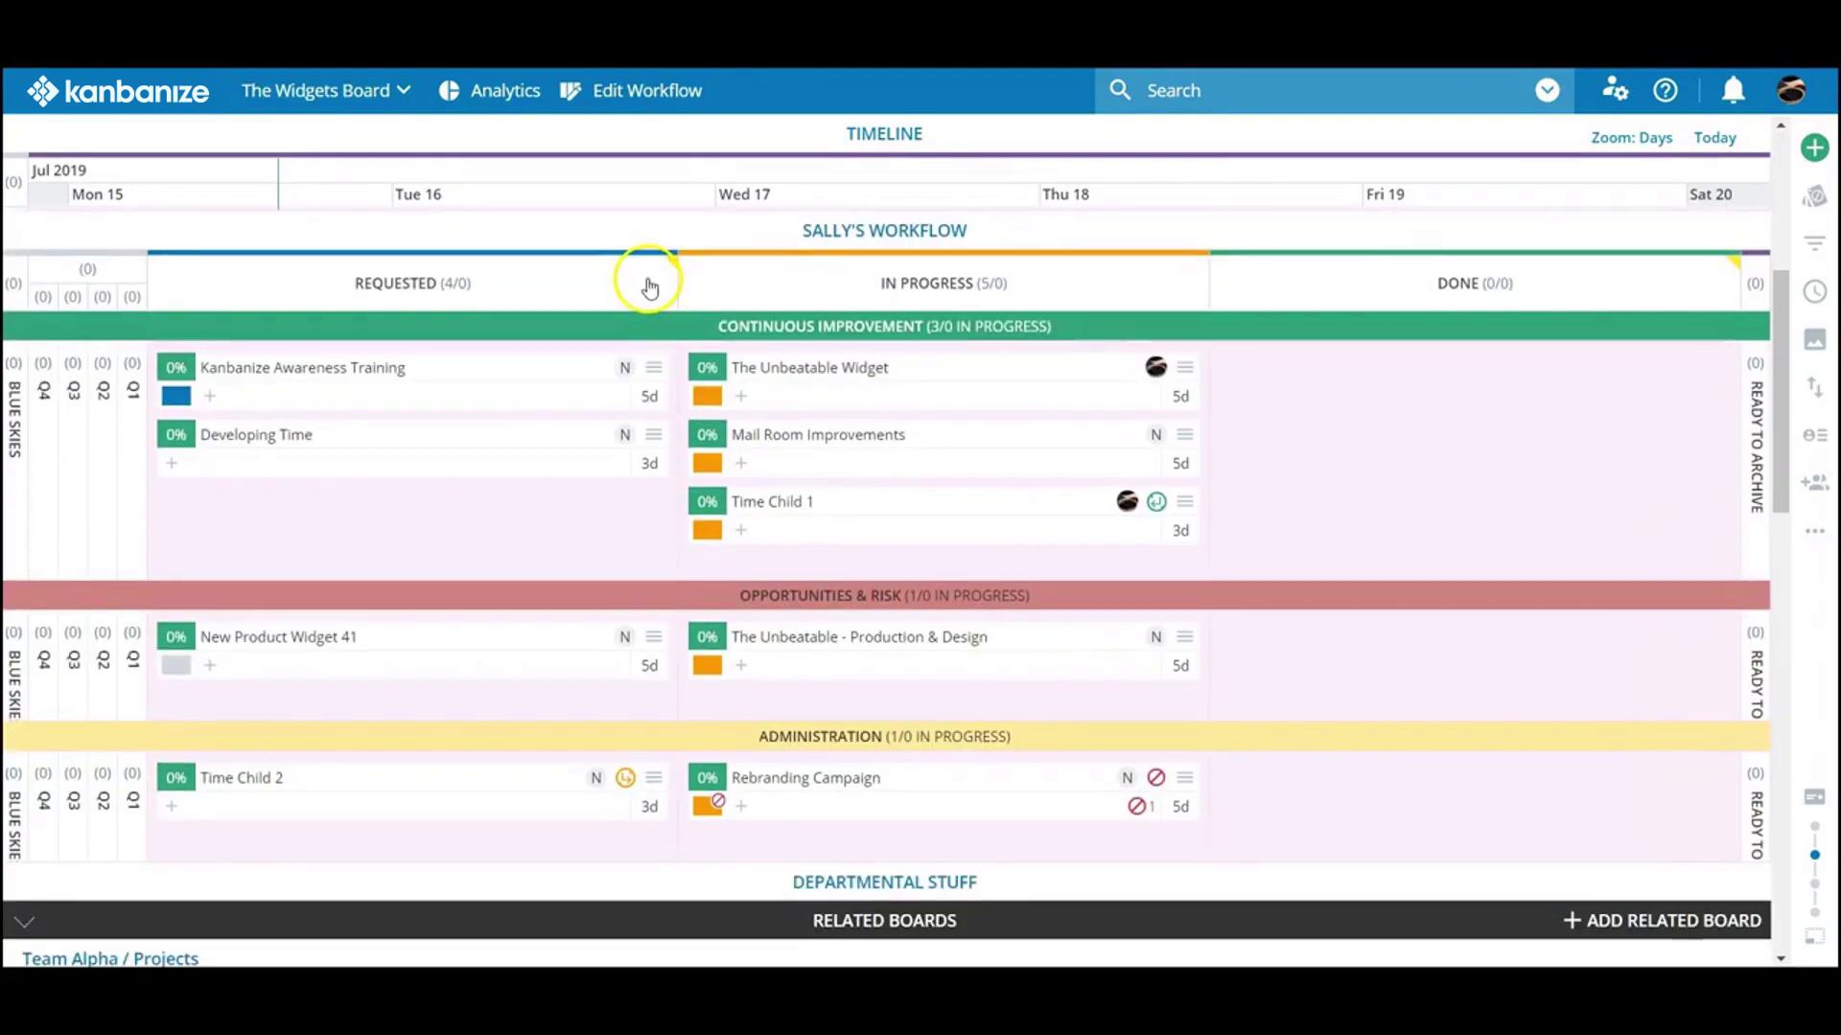
scroll(645, 284, down, 4)
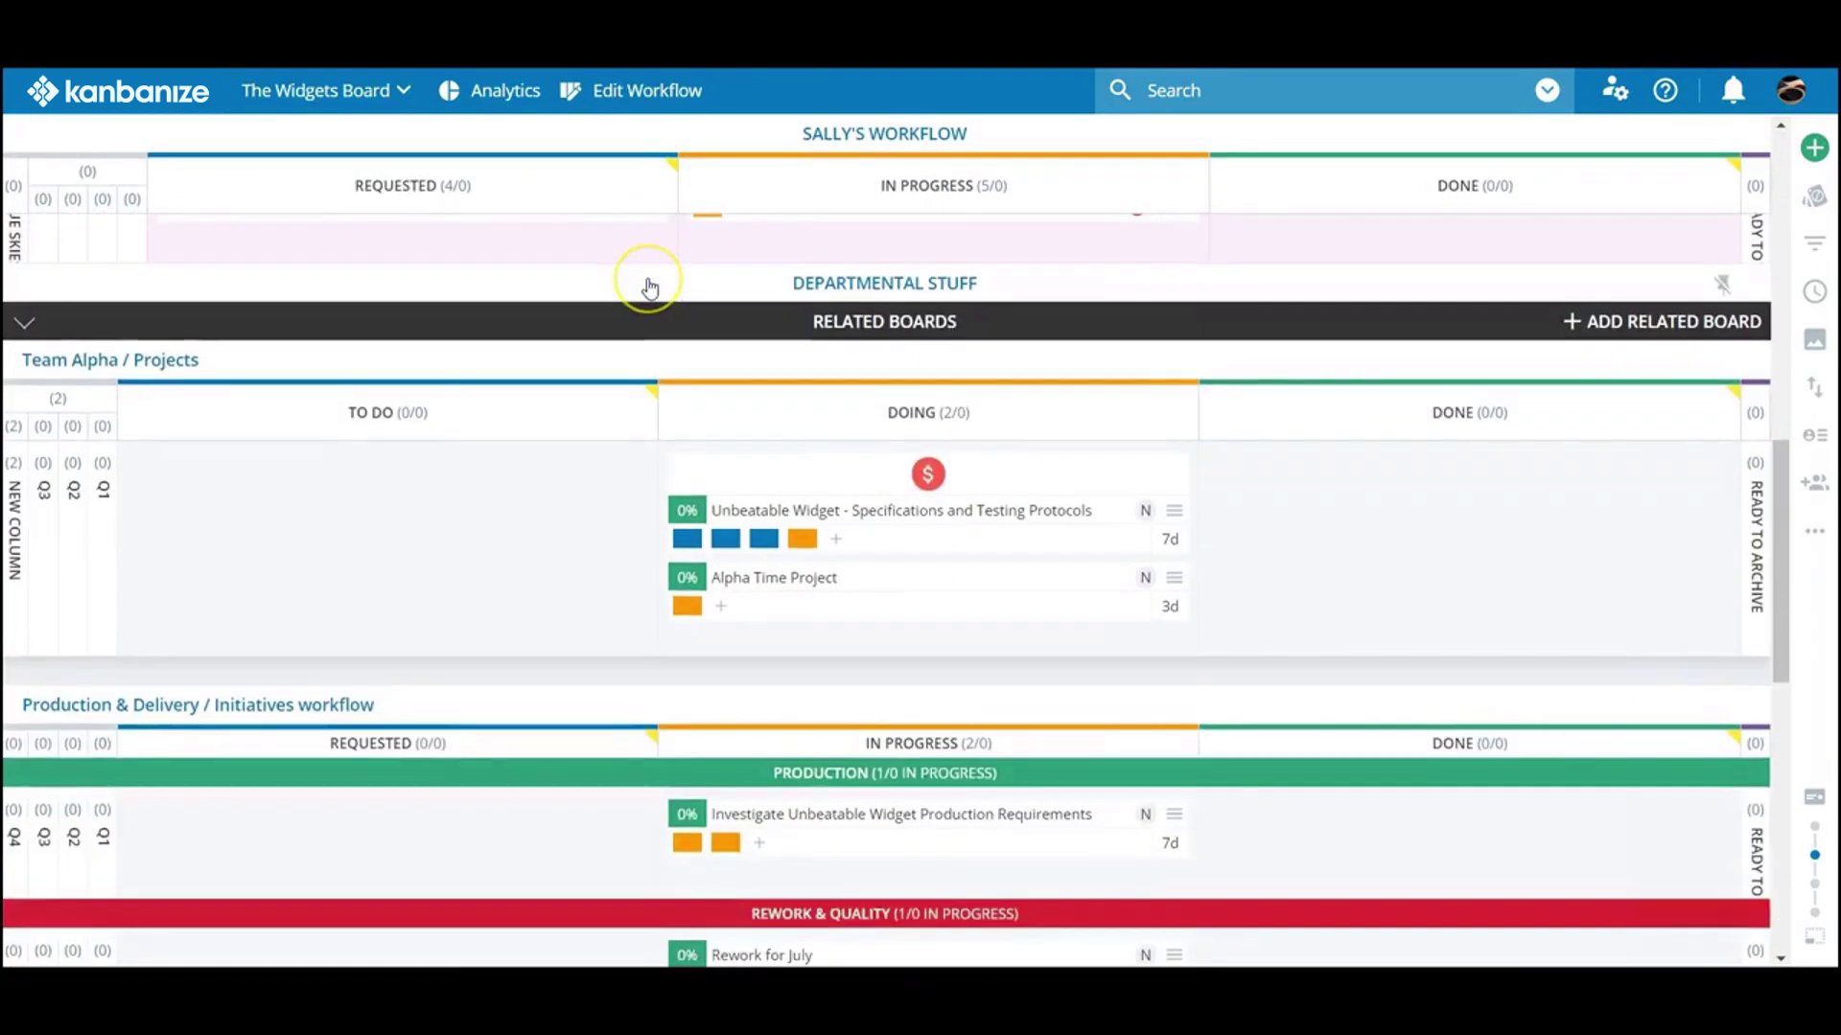
scroll(808, 385, up, 8)
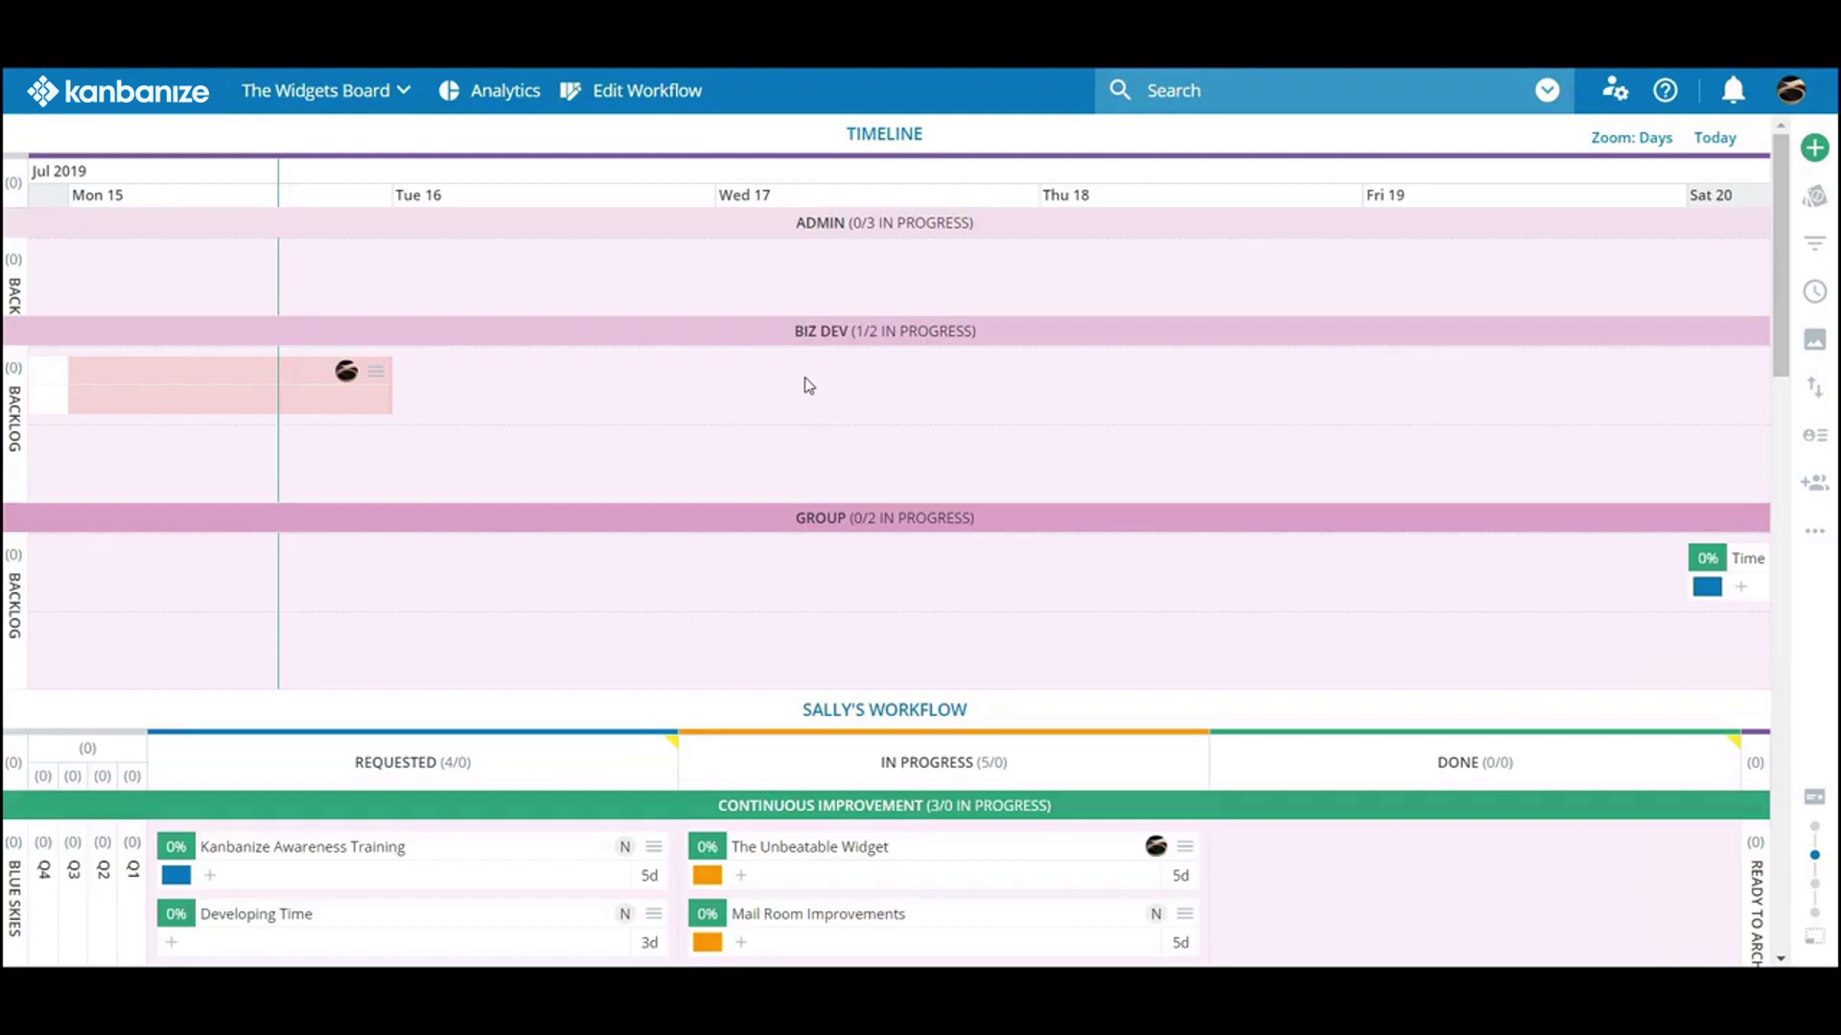
- Move the Time based solutions initiative in the GROUP lane from Sat 20 to Wed 17
scroll(808, 384, down, 1)
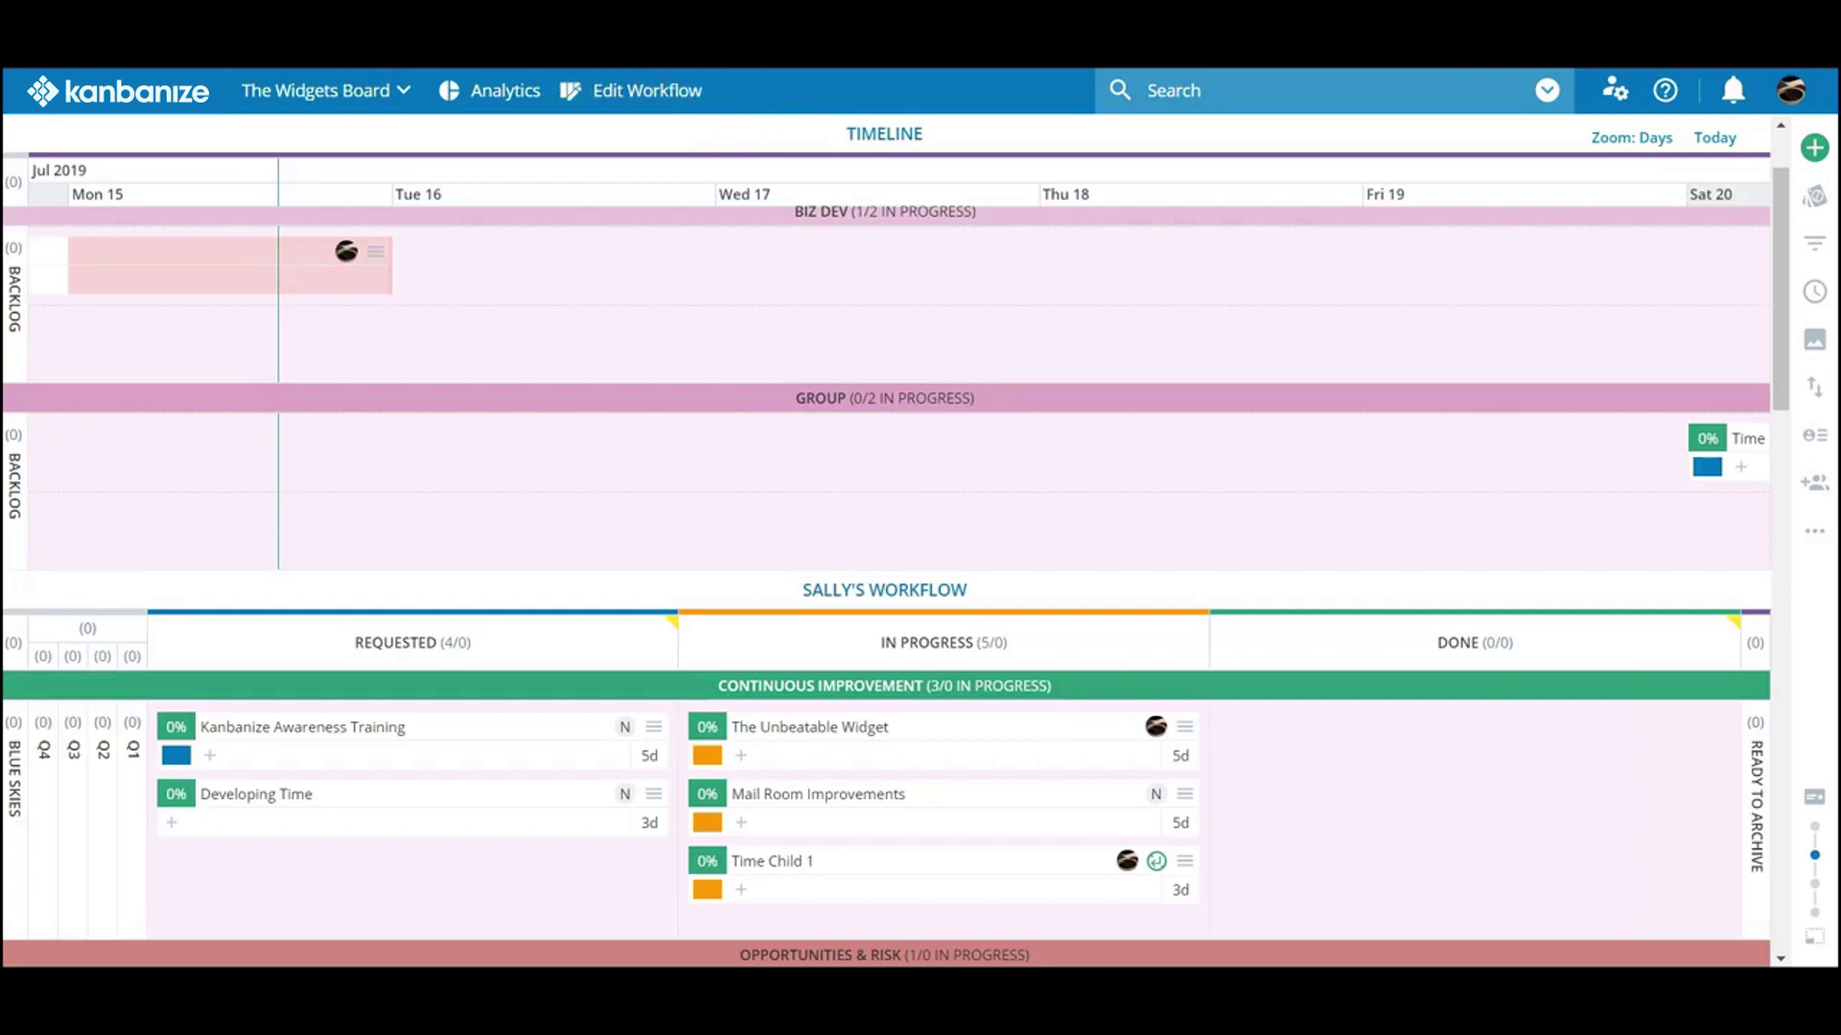
scroll(867, 364, down, 3)
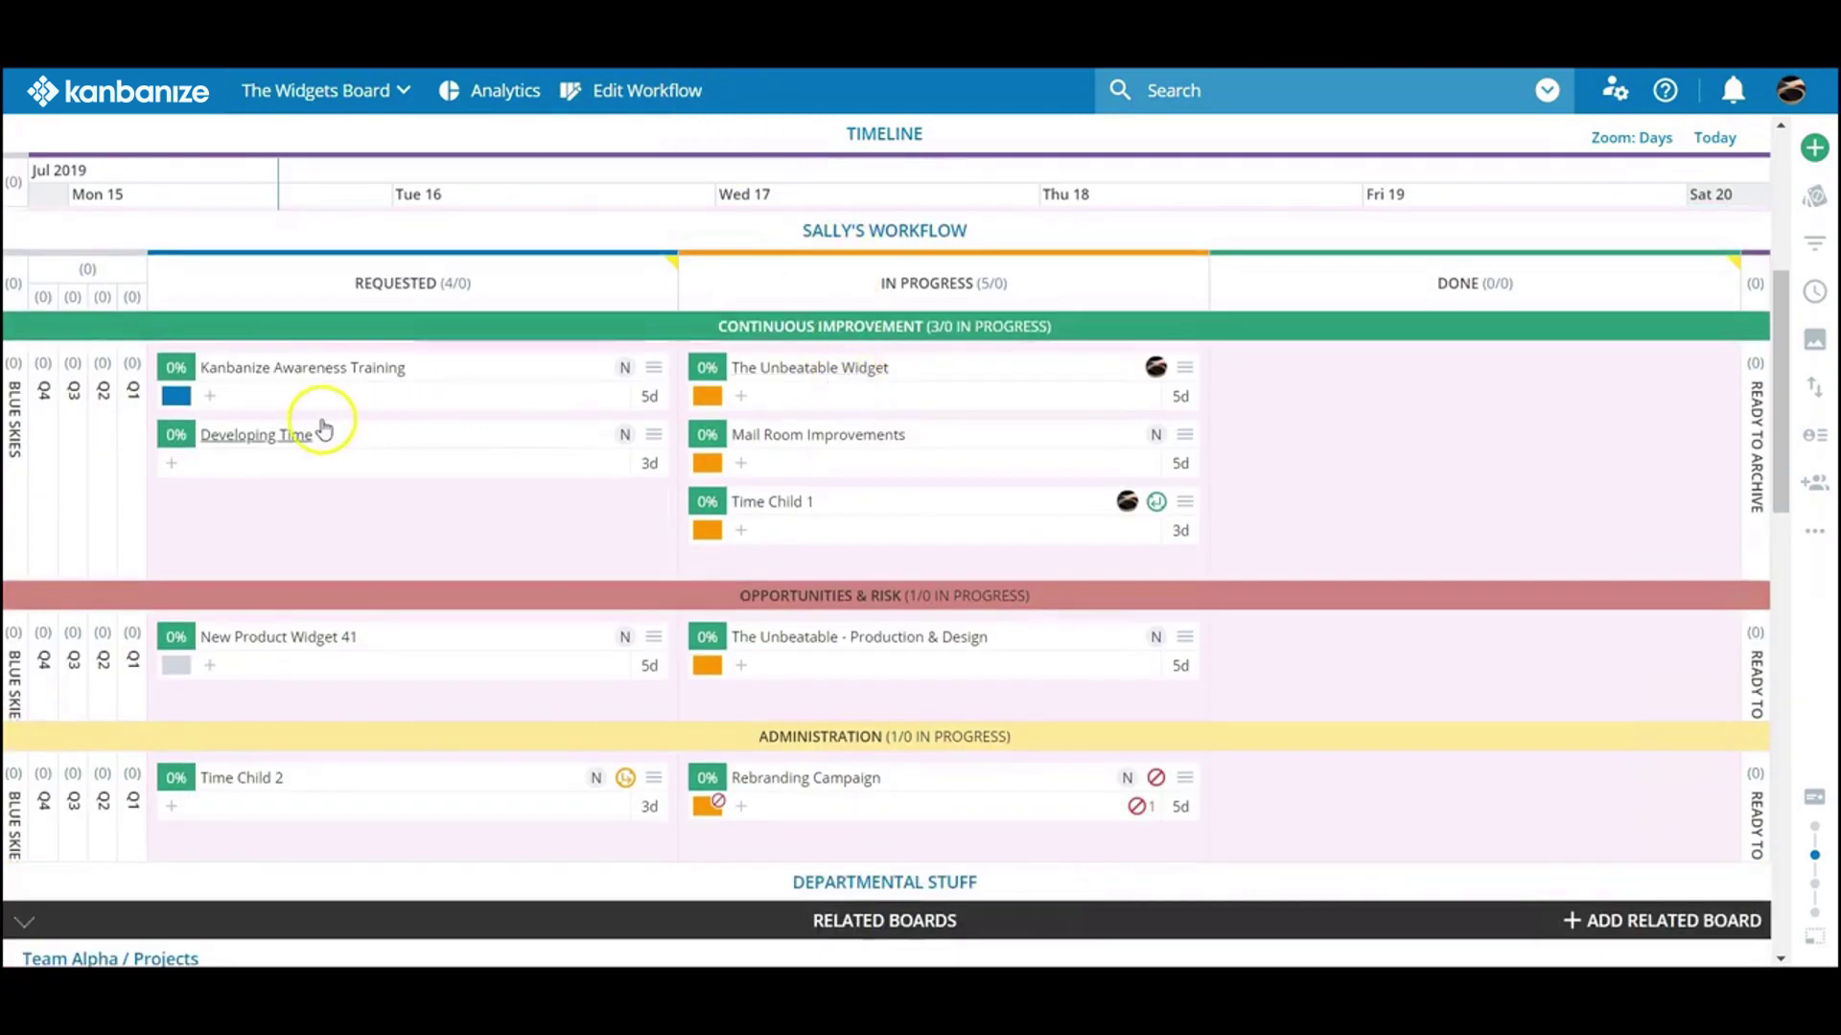
mouse_move(311, 800)
mouse_down()
mouse_move(317, 830)
mouse_move(308, 818)
mouse_up()
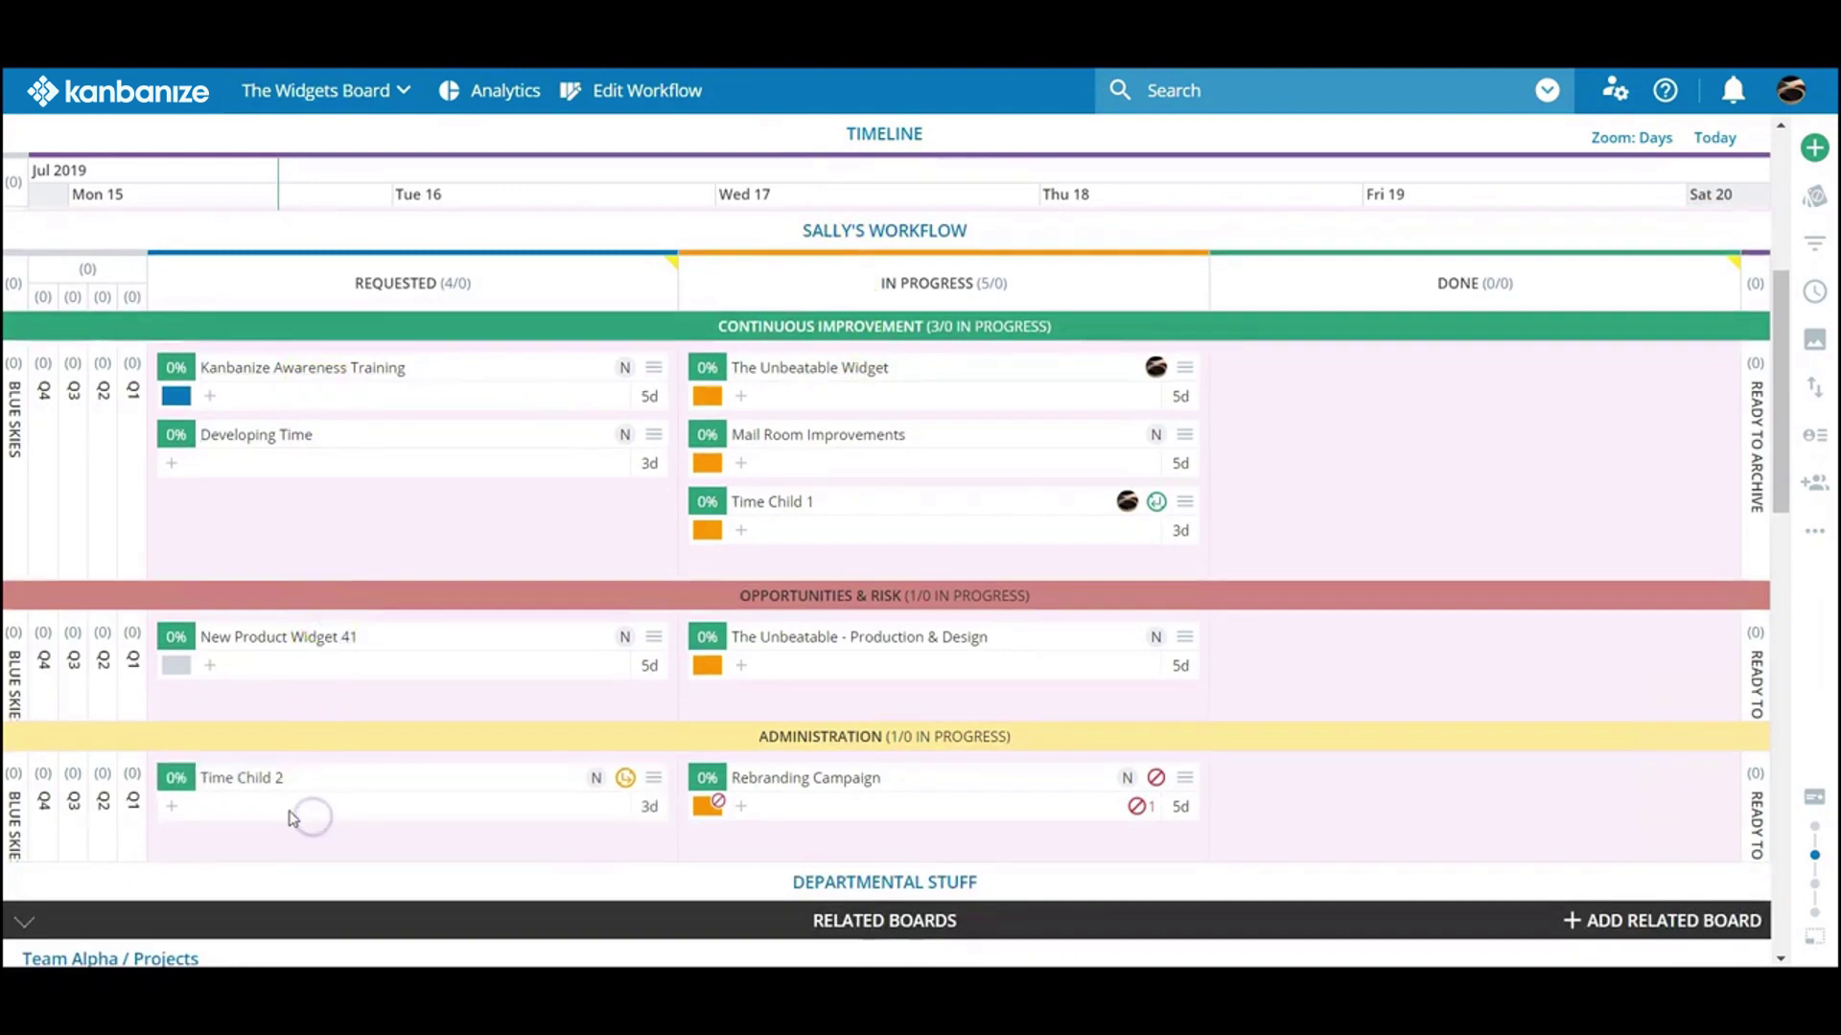
scroll(446, 479, up, 4)
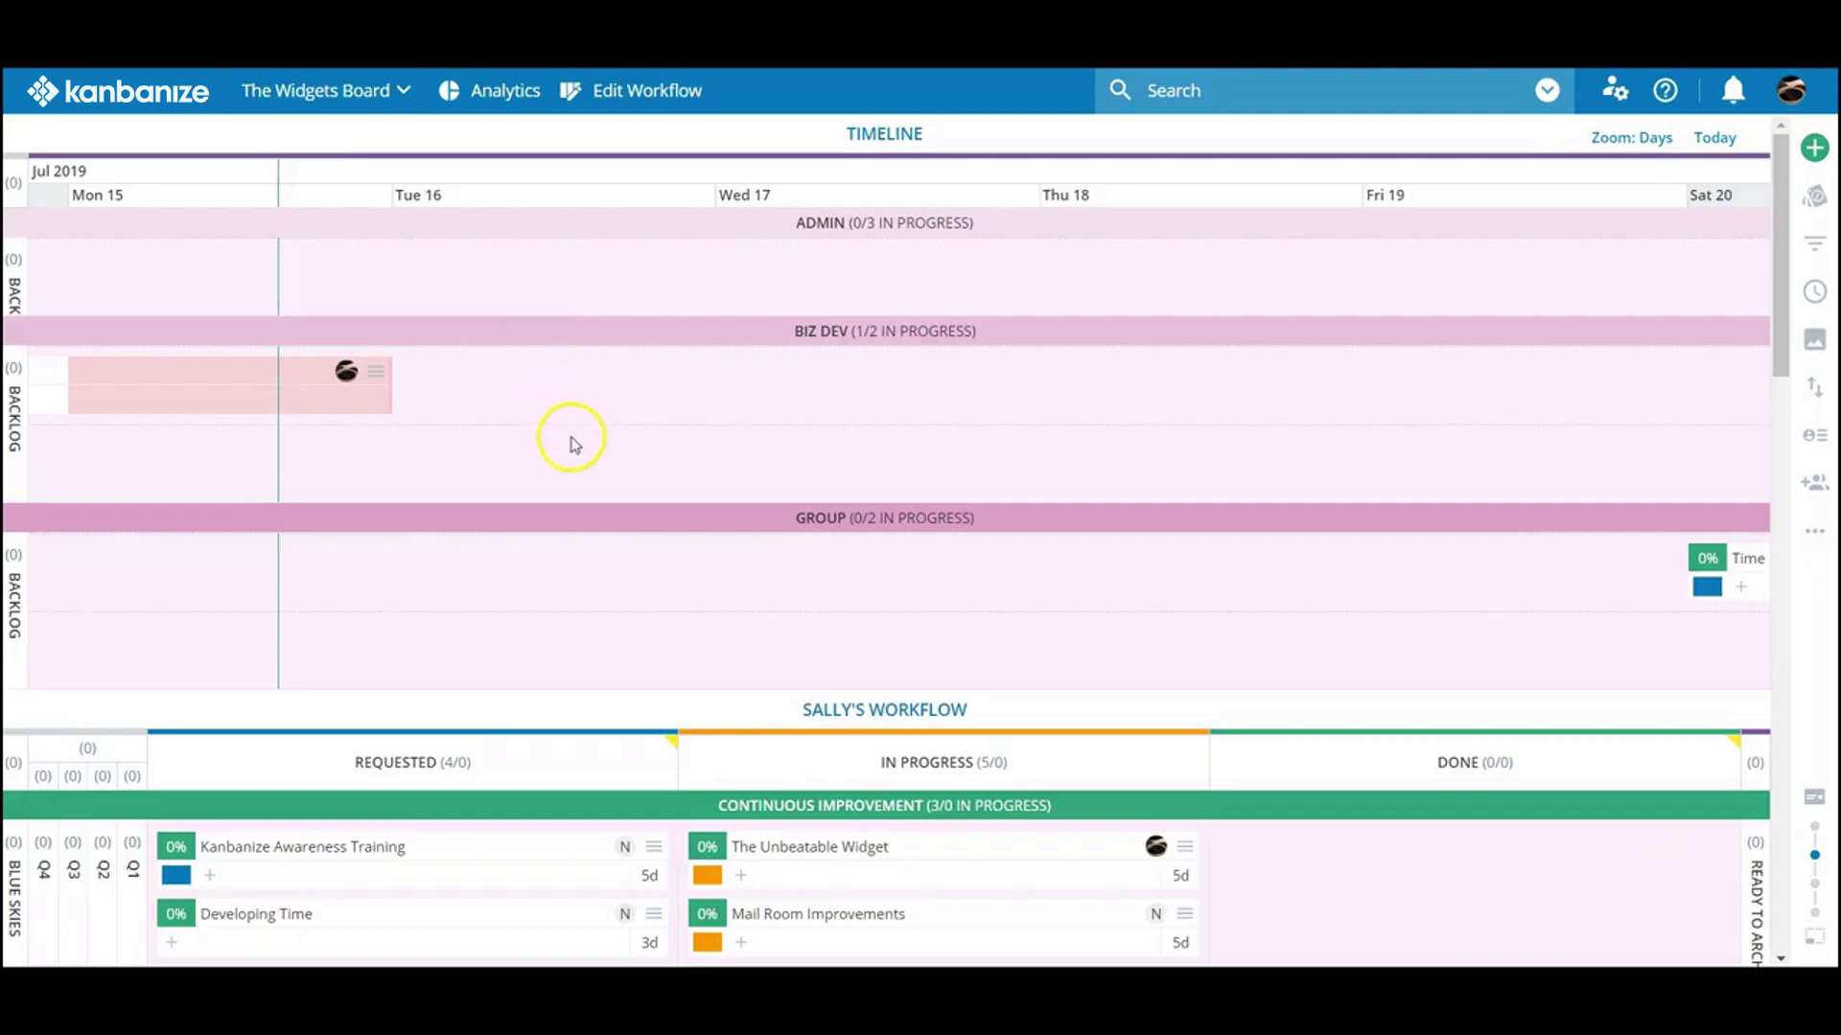
click(662, 630)
drag(662, 630, 20, 584)
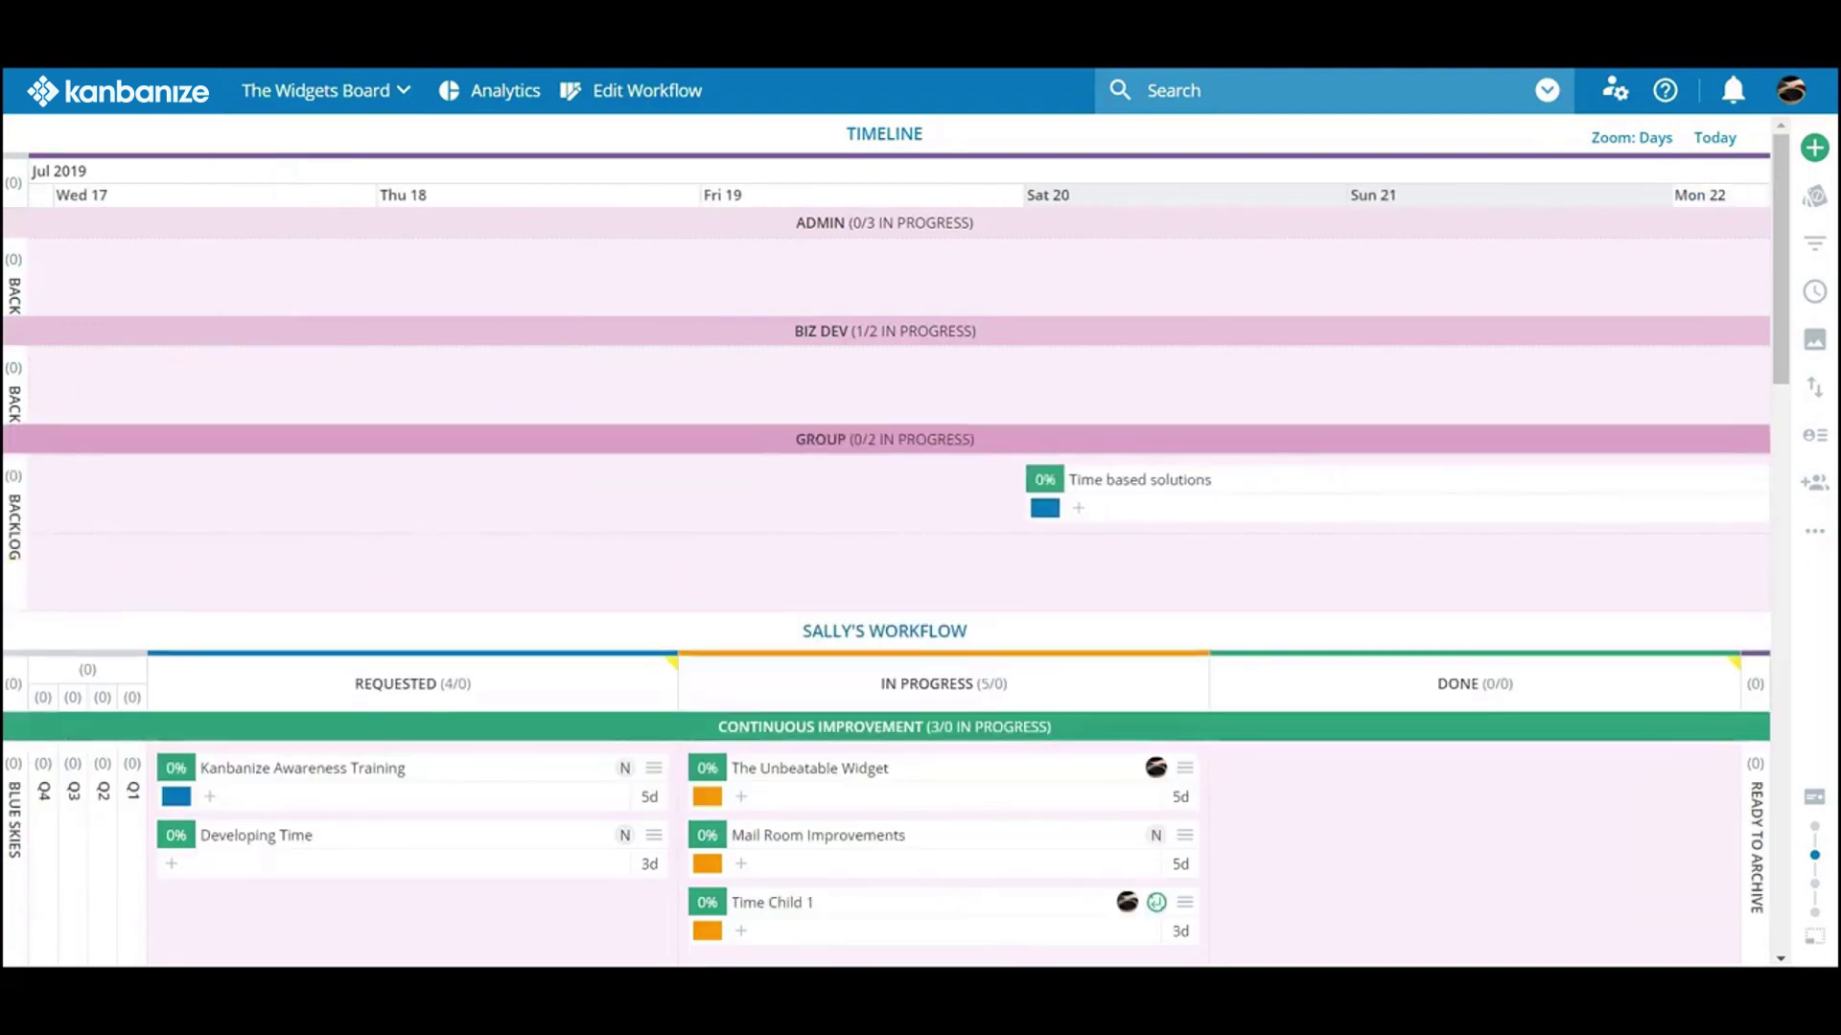
drag(987, 561, 20, 556)
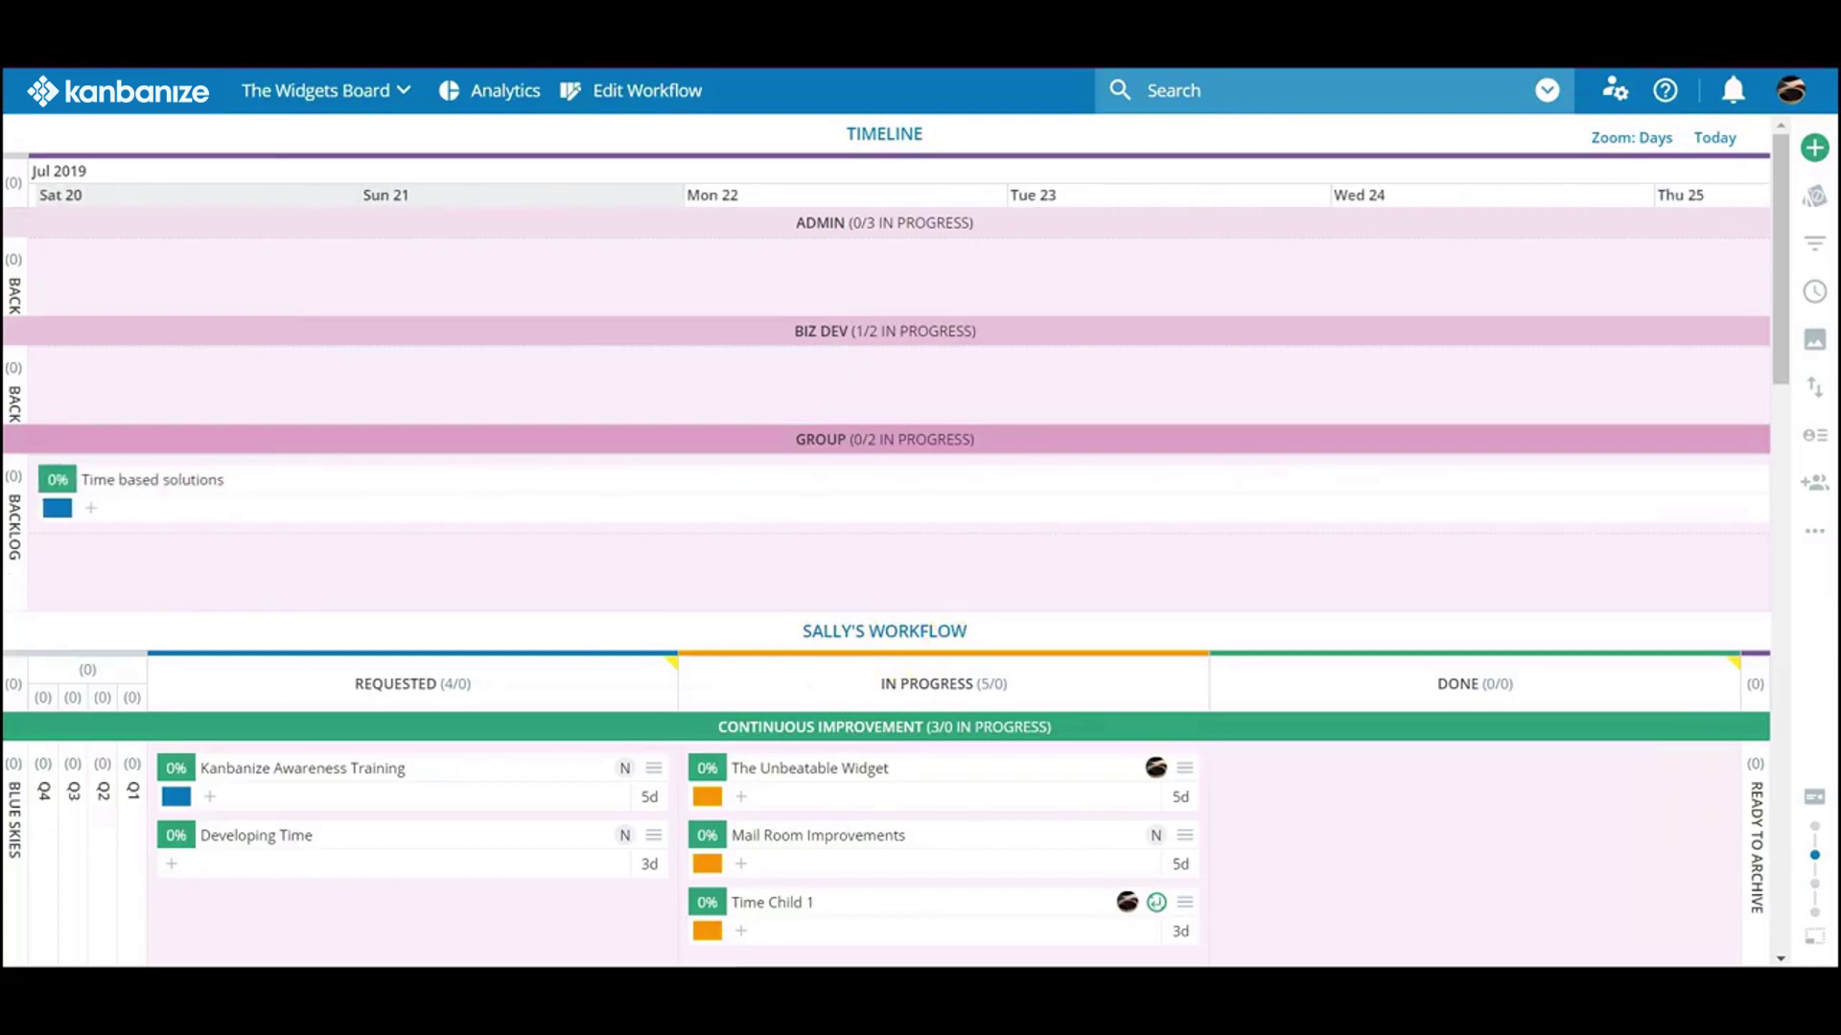
drag(875, 573, 304, 522)
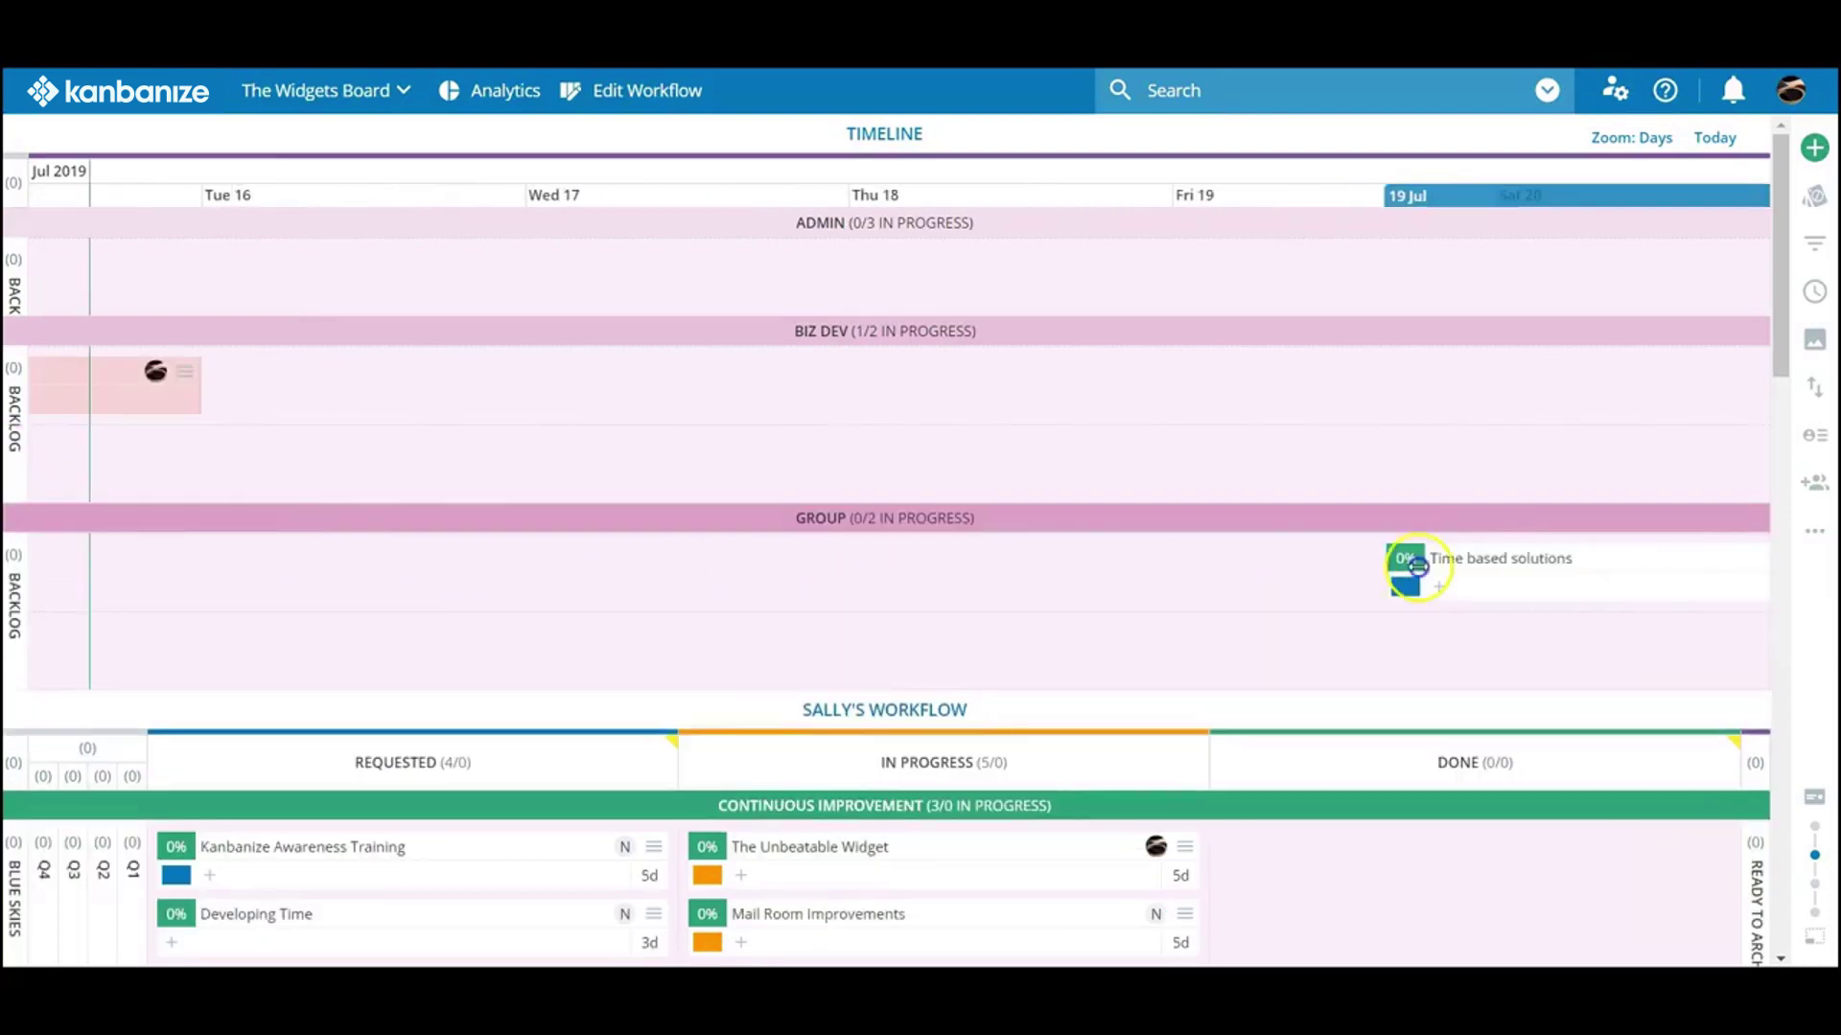
drag(1429, 566, 618, 528)
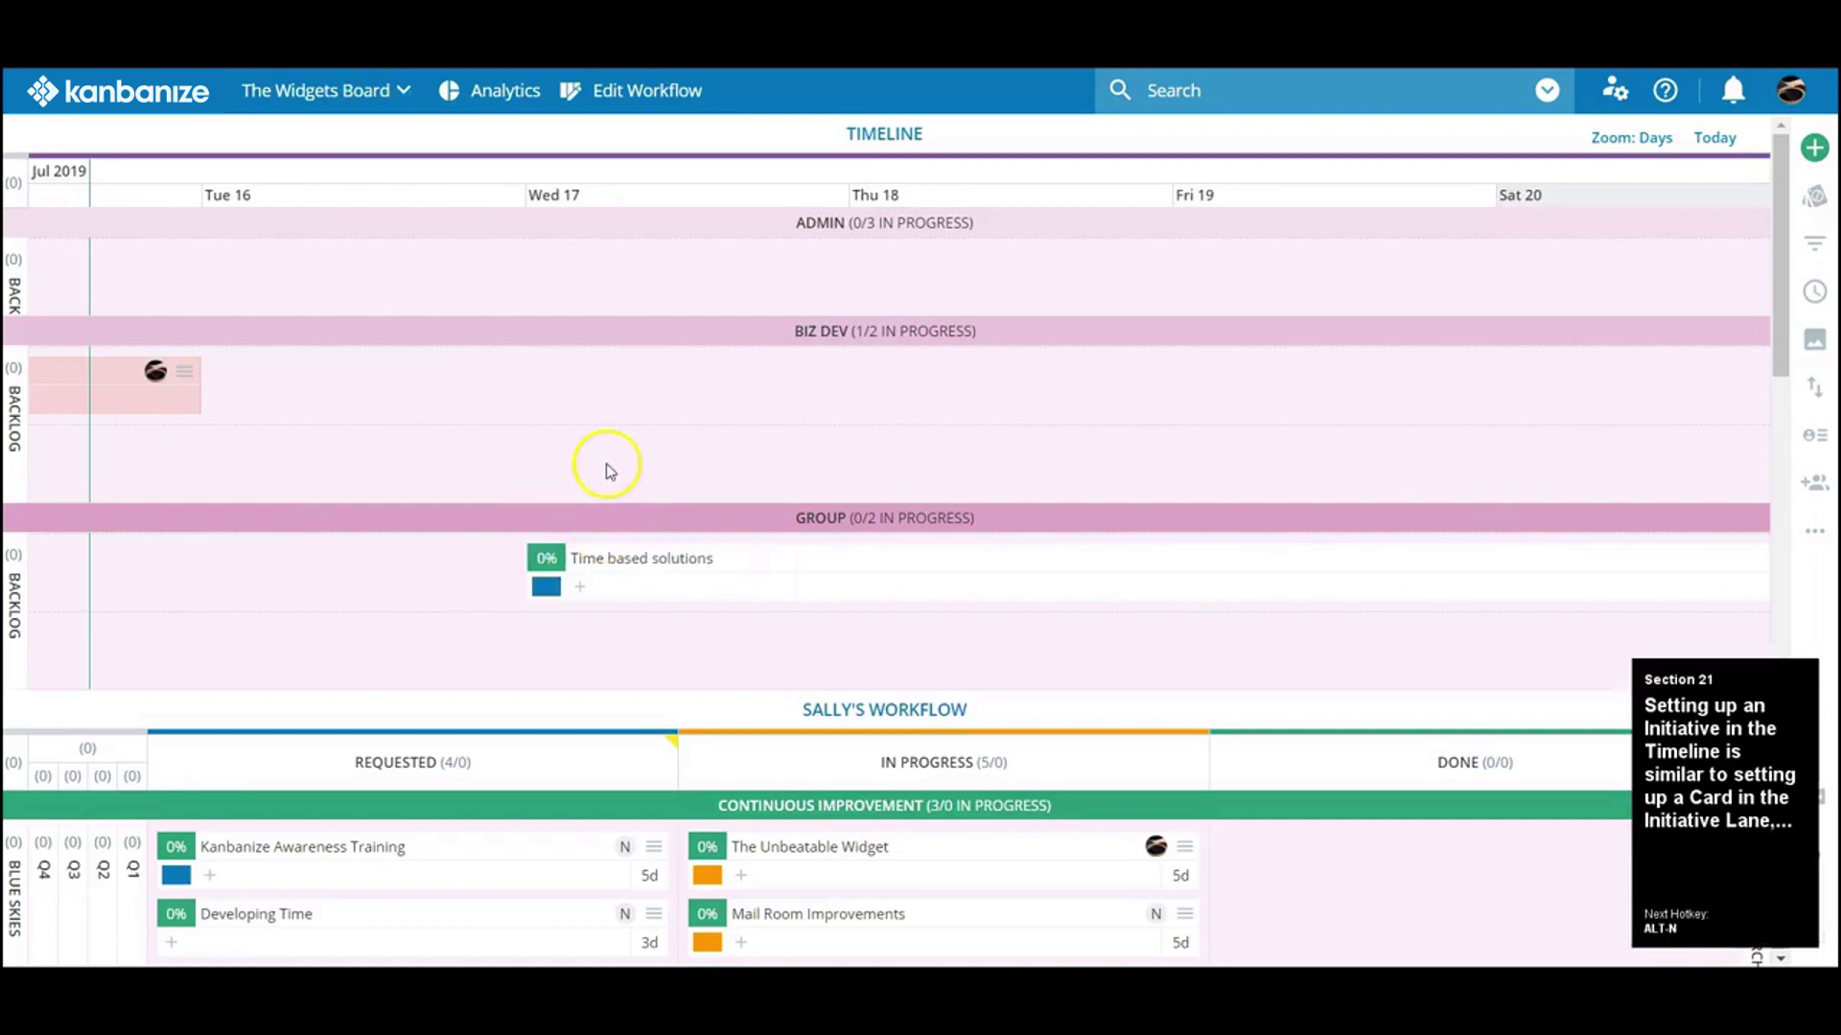
- Create an 'Initiative Example!' initiative in the BIZ DEV timeline lane
click(607, 469)
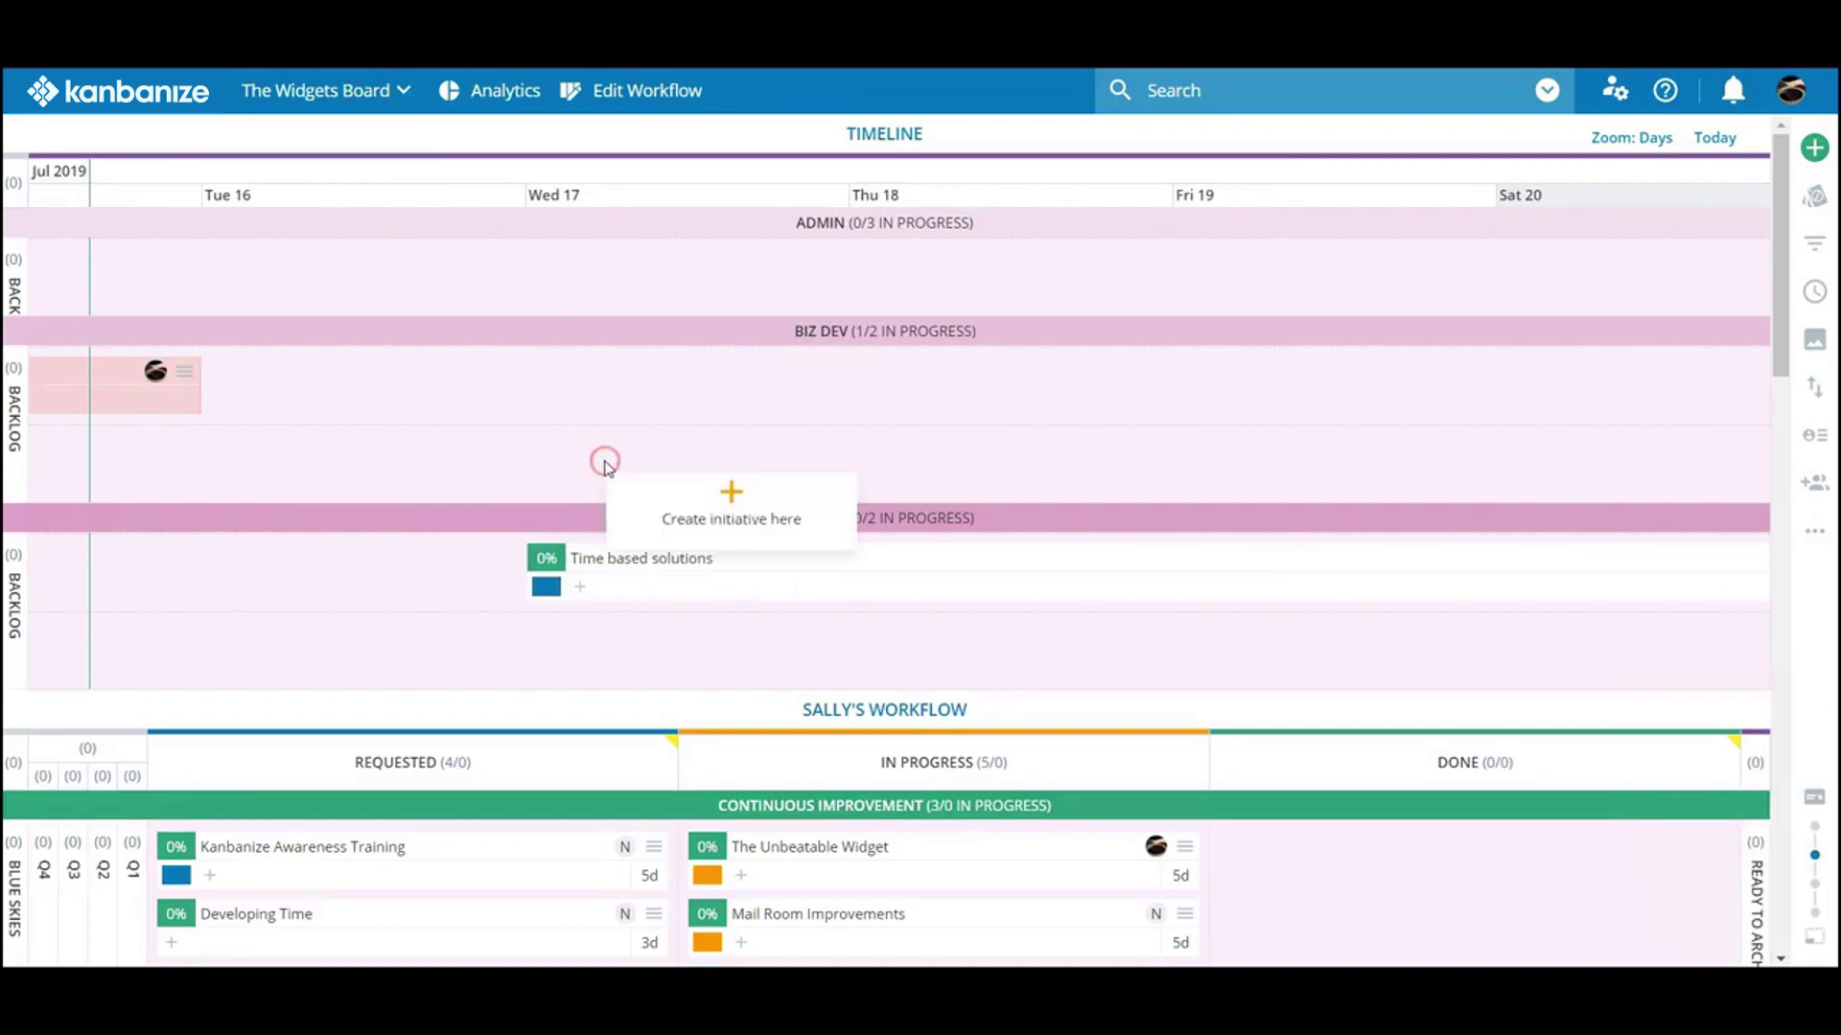
click(736, 490)
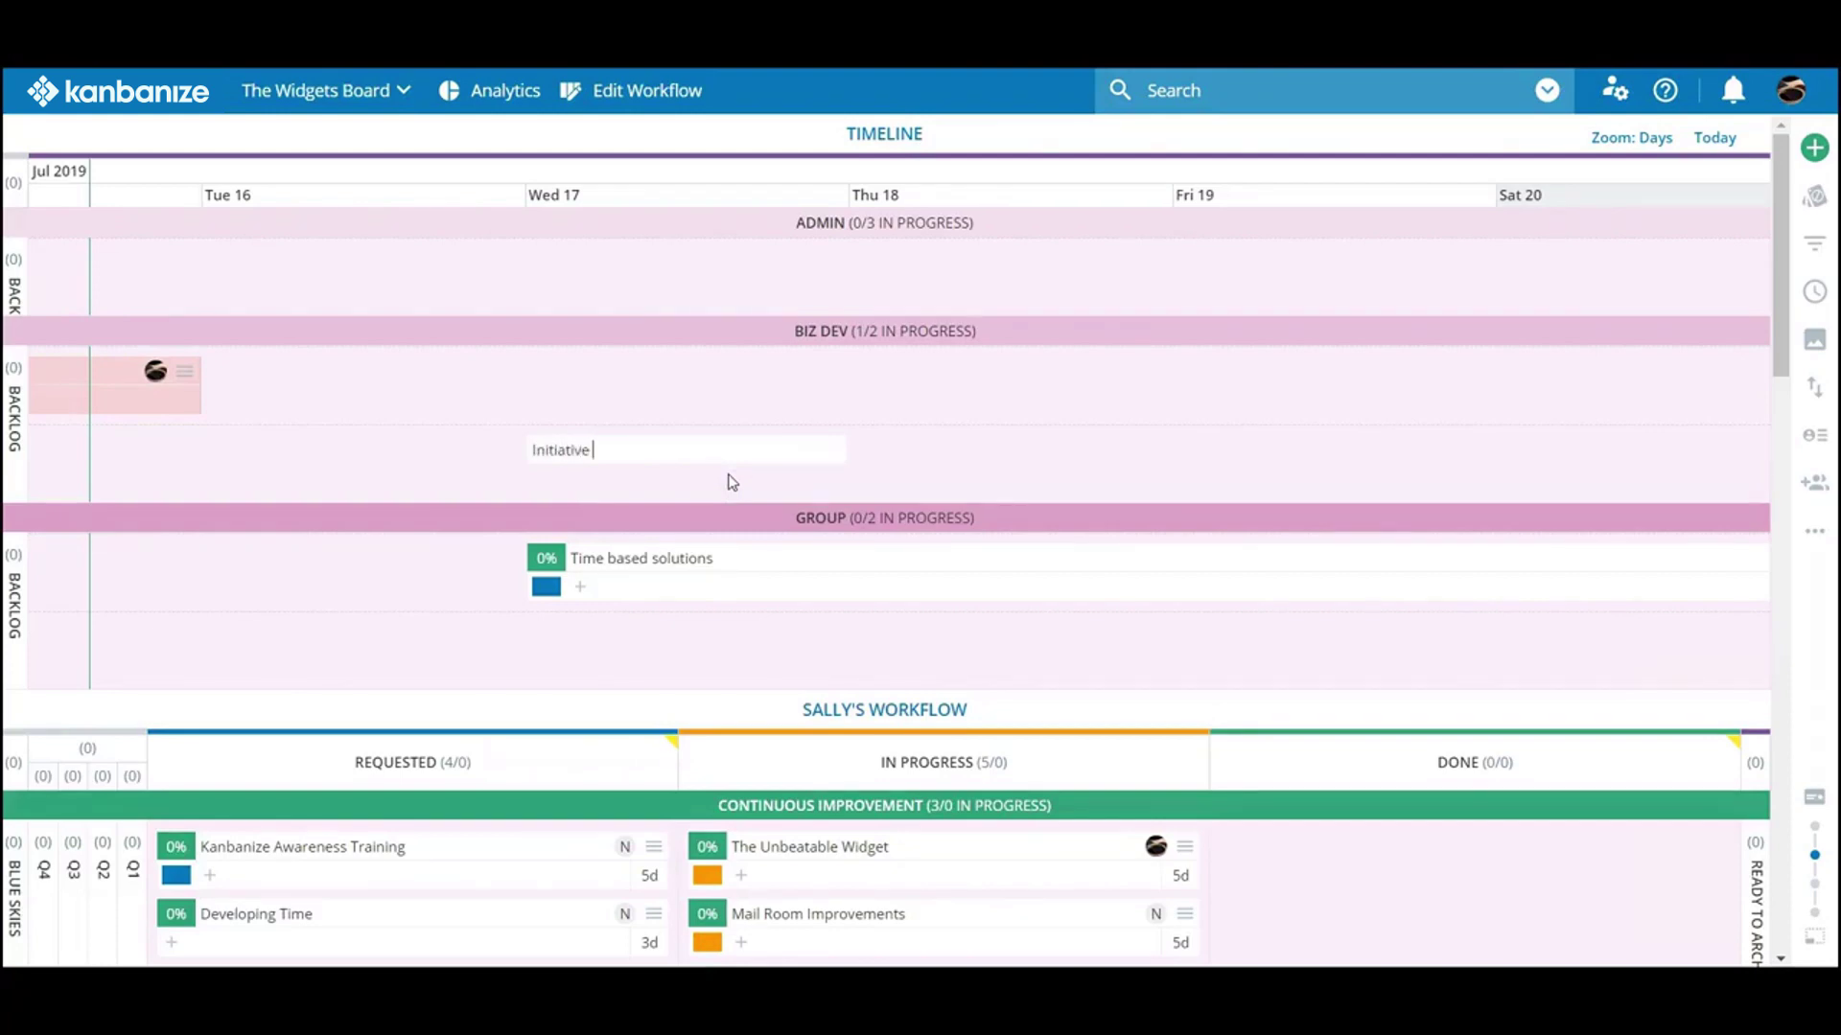
text(Initiative Example!)
click(284, 116)
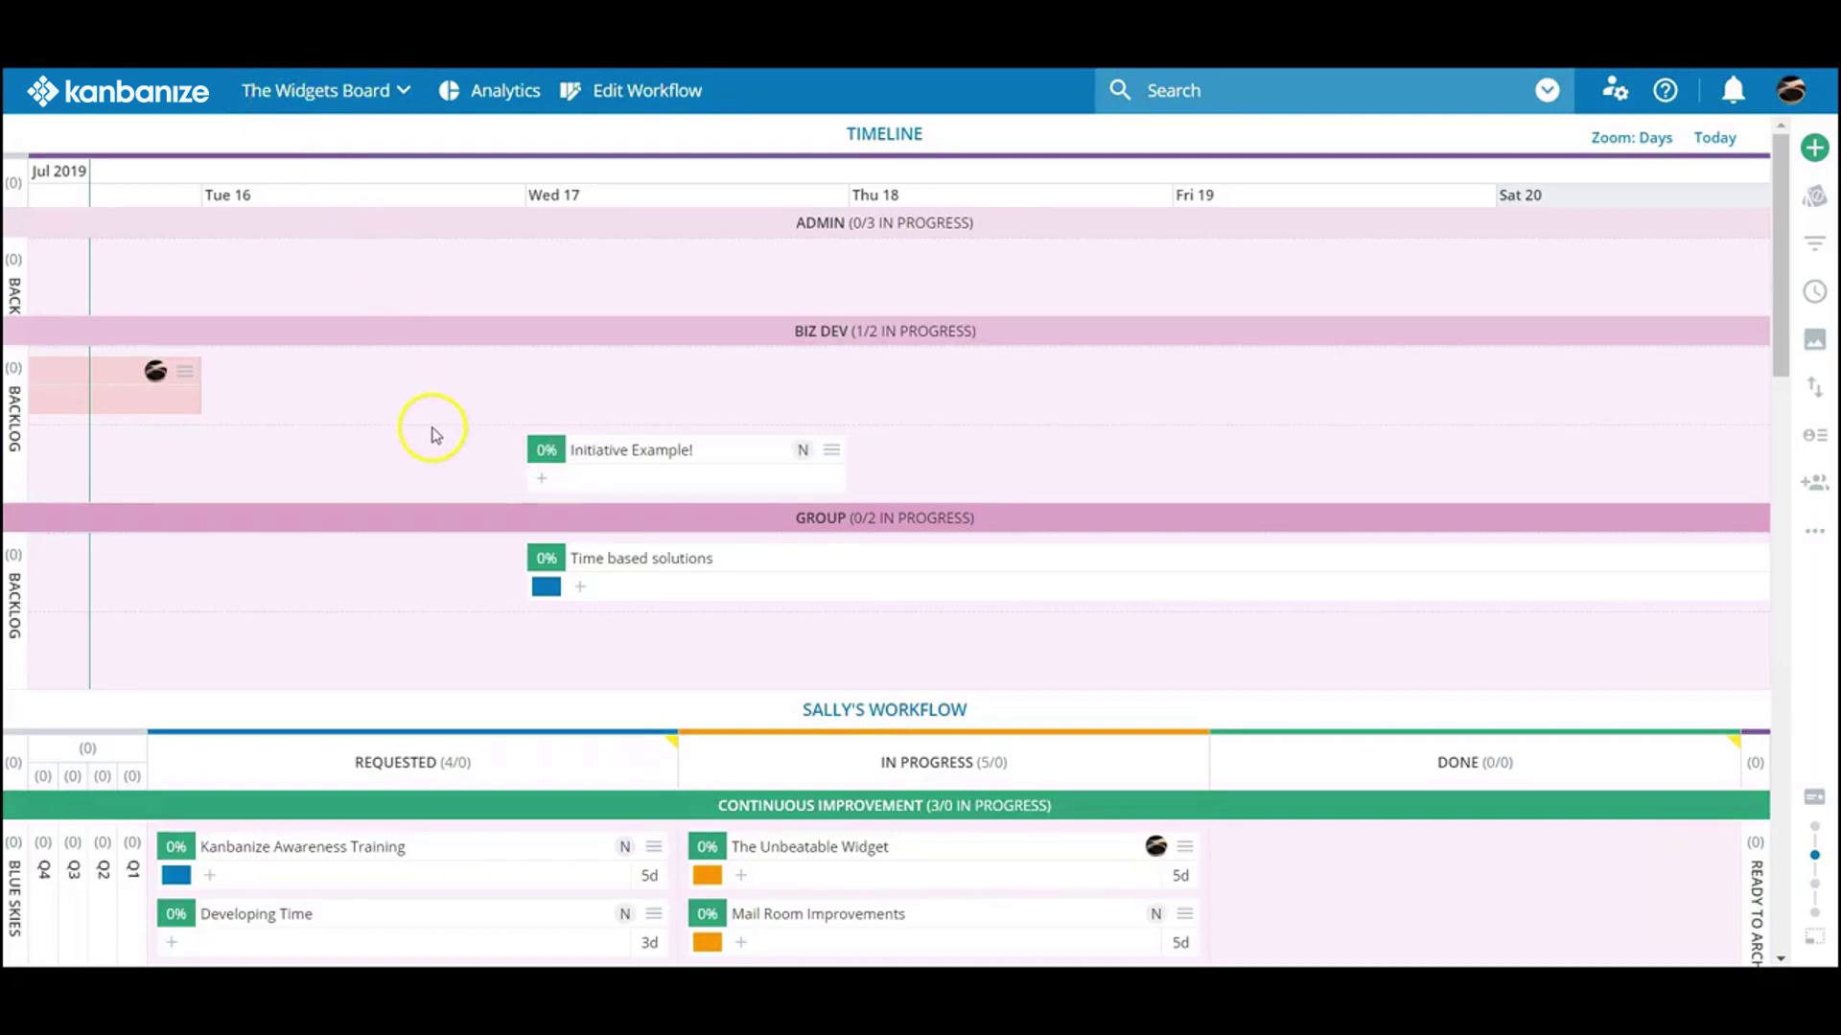
- Stretch Initiative Example! so it runs from Thu 18 through Fri 19
drag(856, 461, 1473, 462)
drag(537, 455, 841, 460)
scroll(757, 494, down, 4)
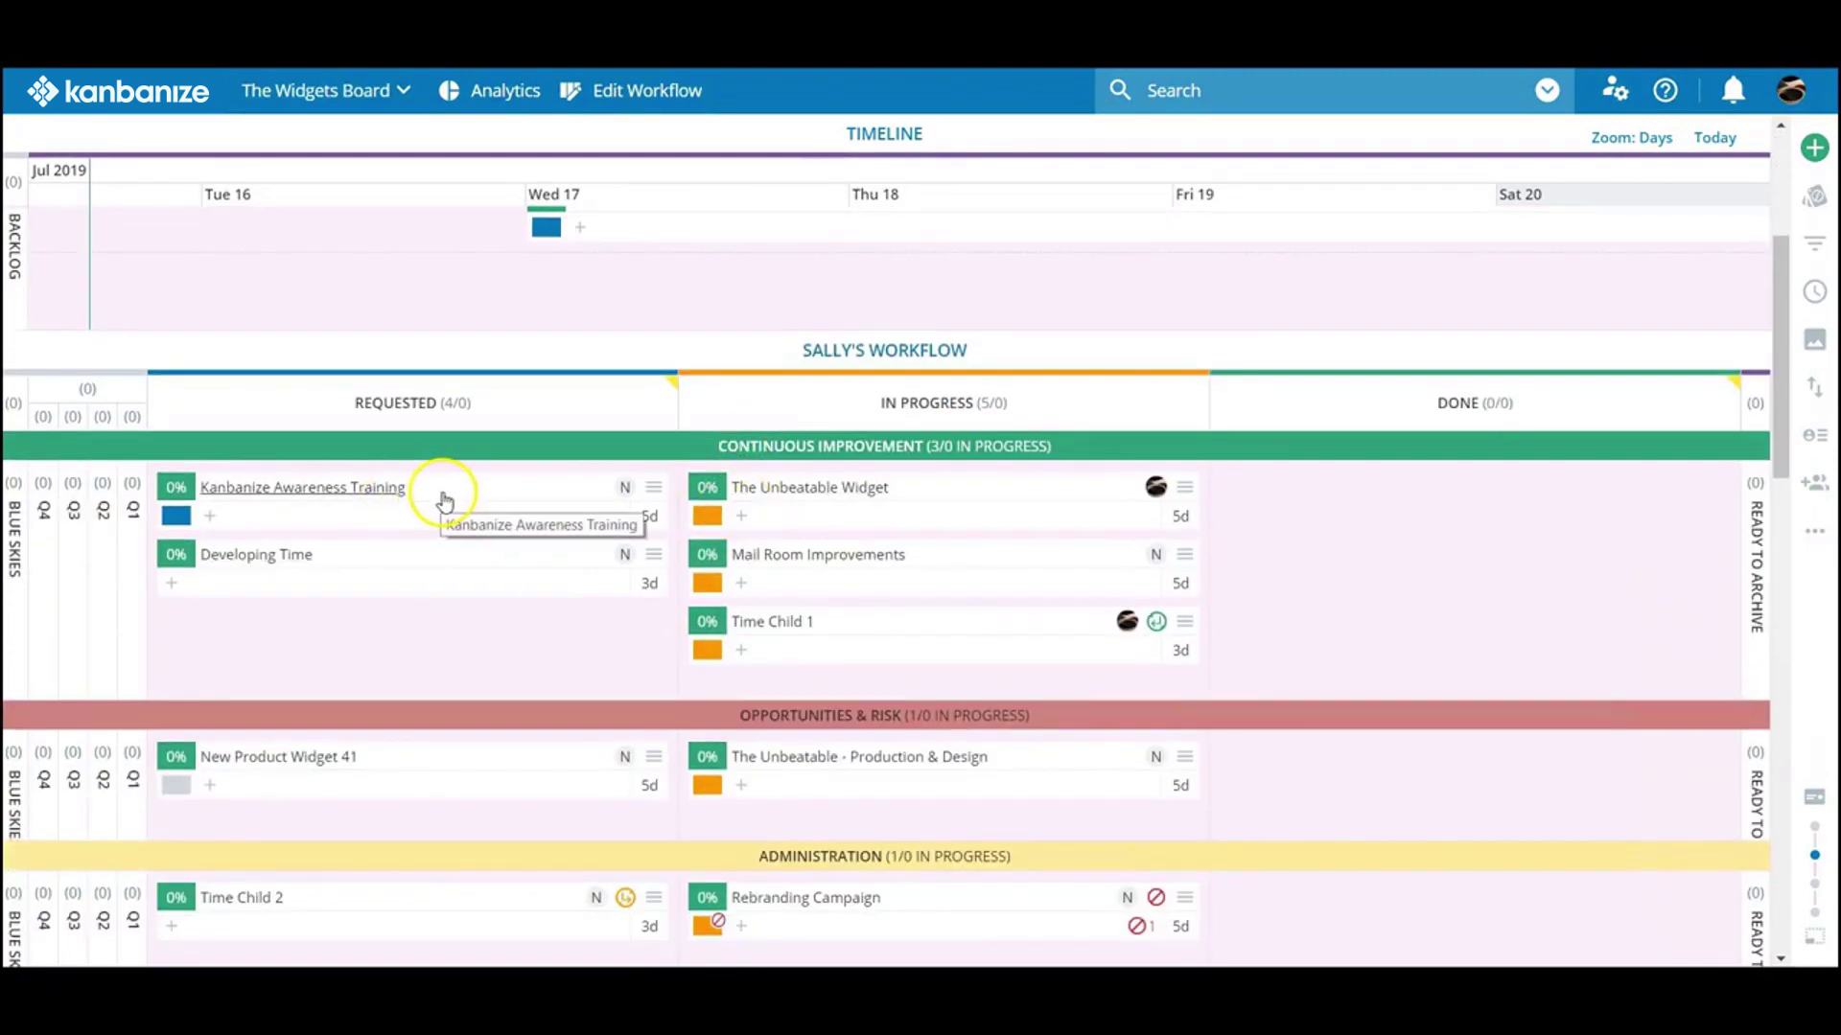
- Drag Kanbanize Awareness Training onto the GROUP timeline to create parent 'Parent Training Initiative', Wed 17–Fri 19
drag(439, 496, 1054, 329)
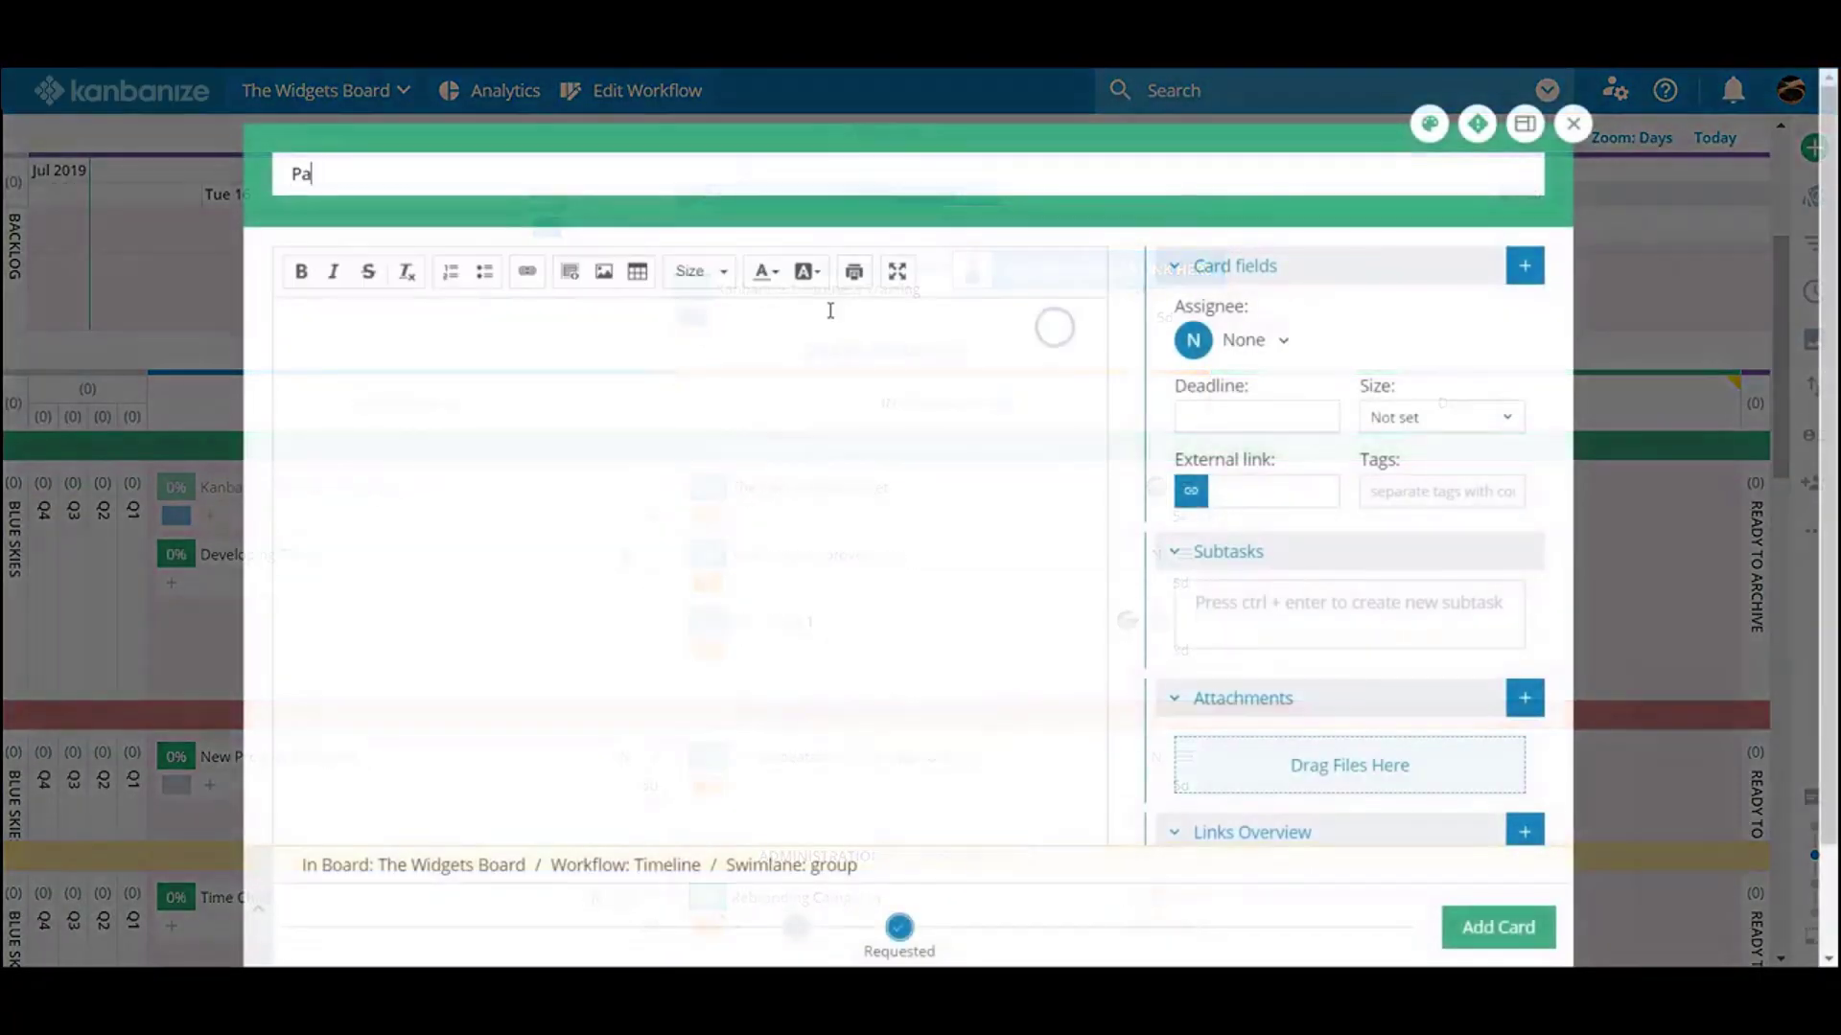
text(rent Training Initiative)
key(Return)
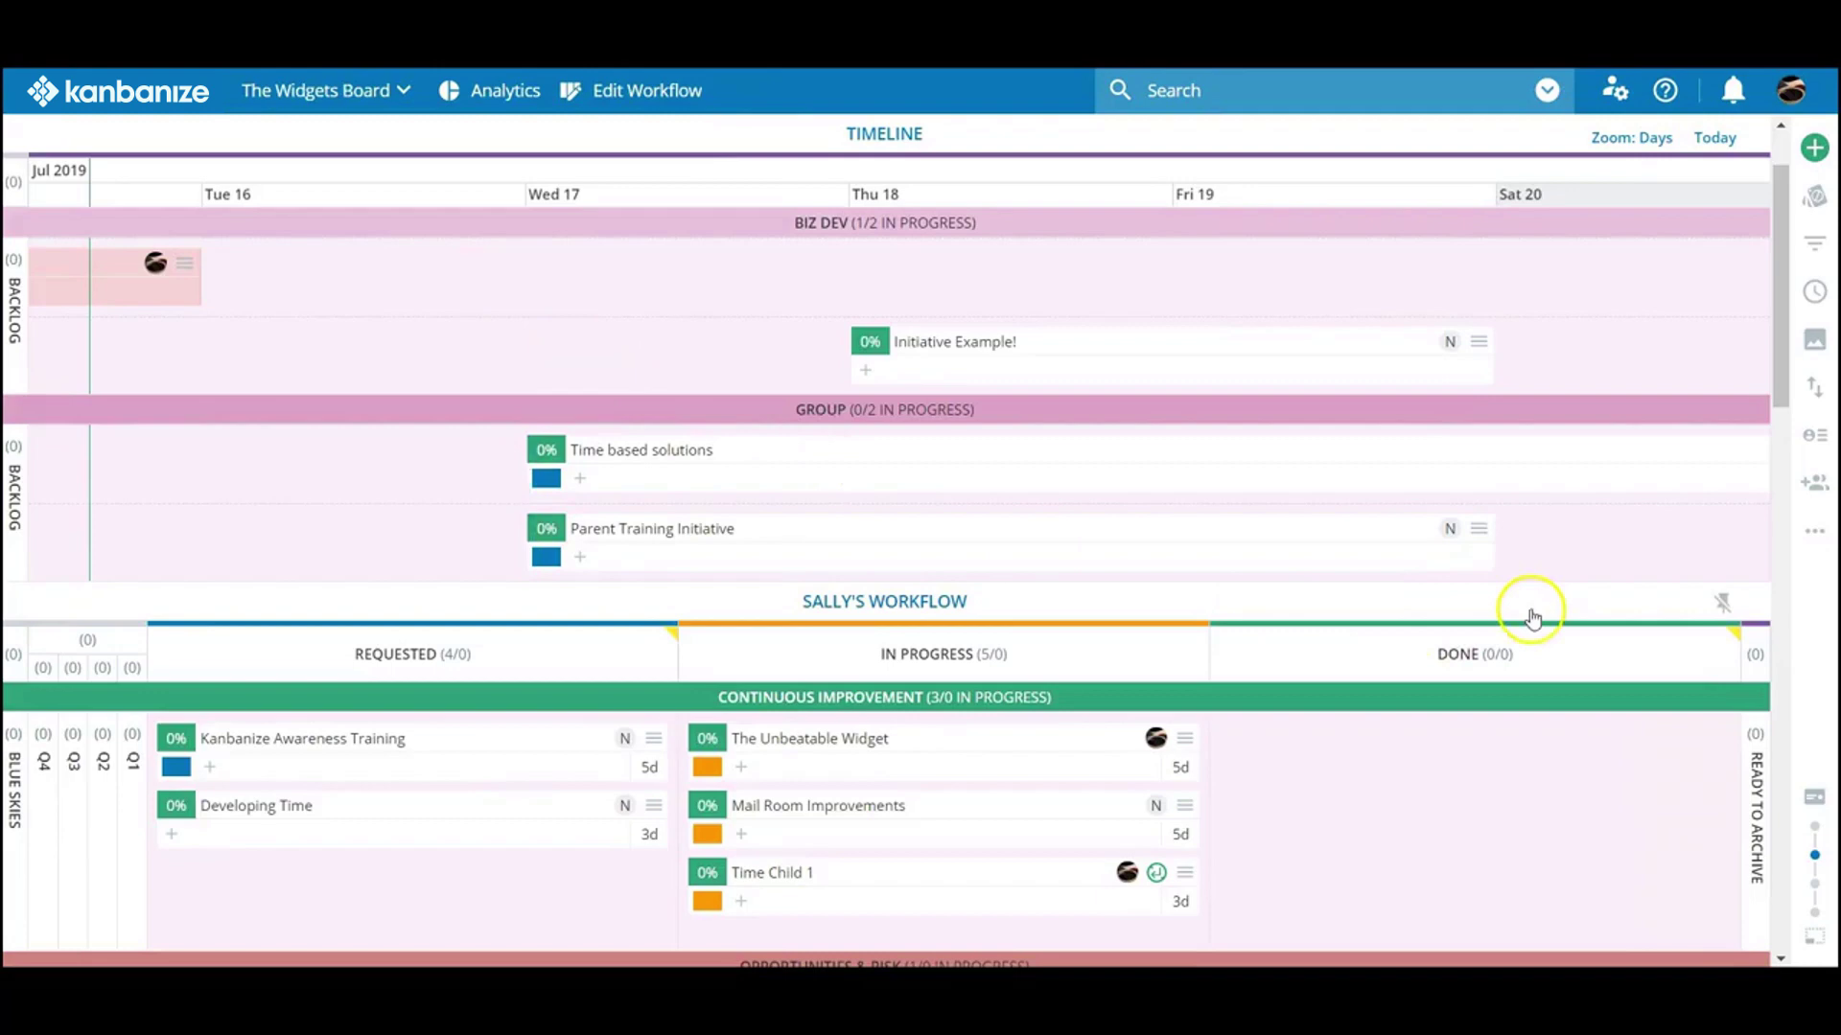
mouse_move(1418, 555)
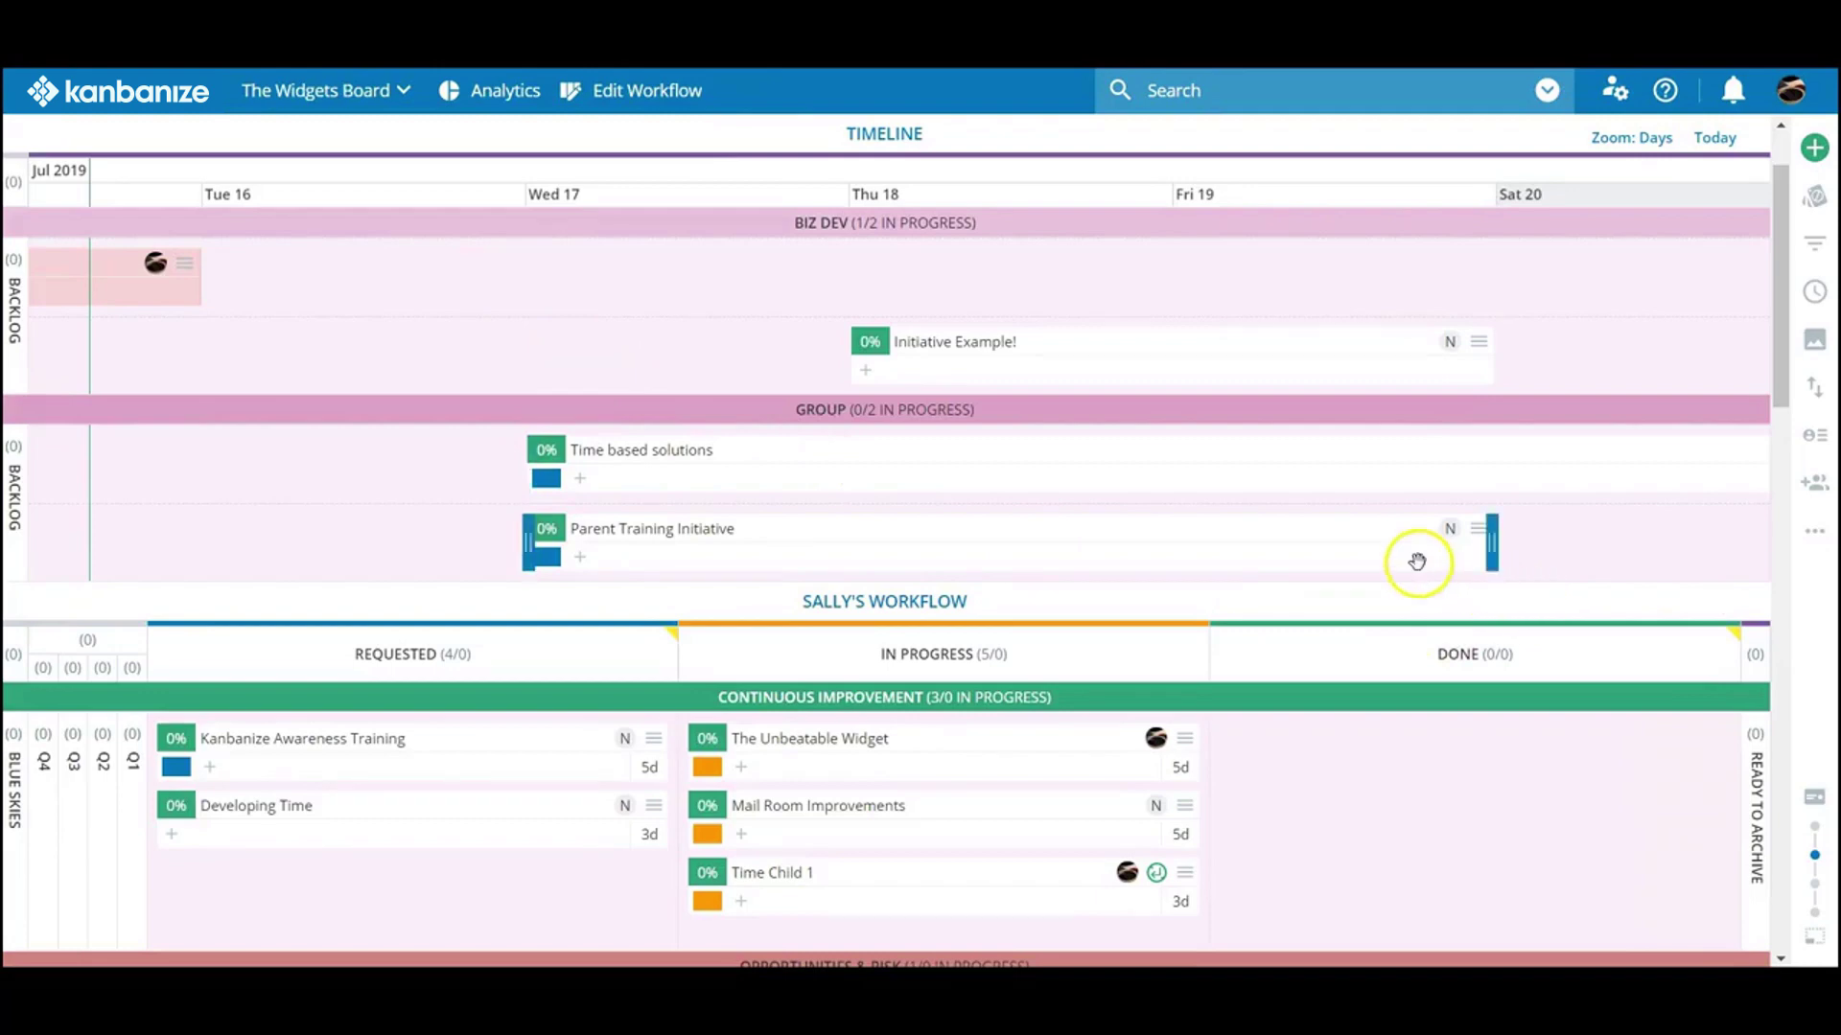
- Add a new 'Successor' card linked as the Parent Training Initiative's successor
click(1253, 538)
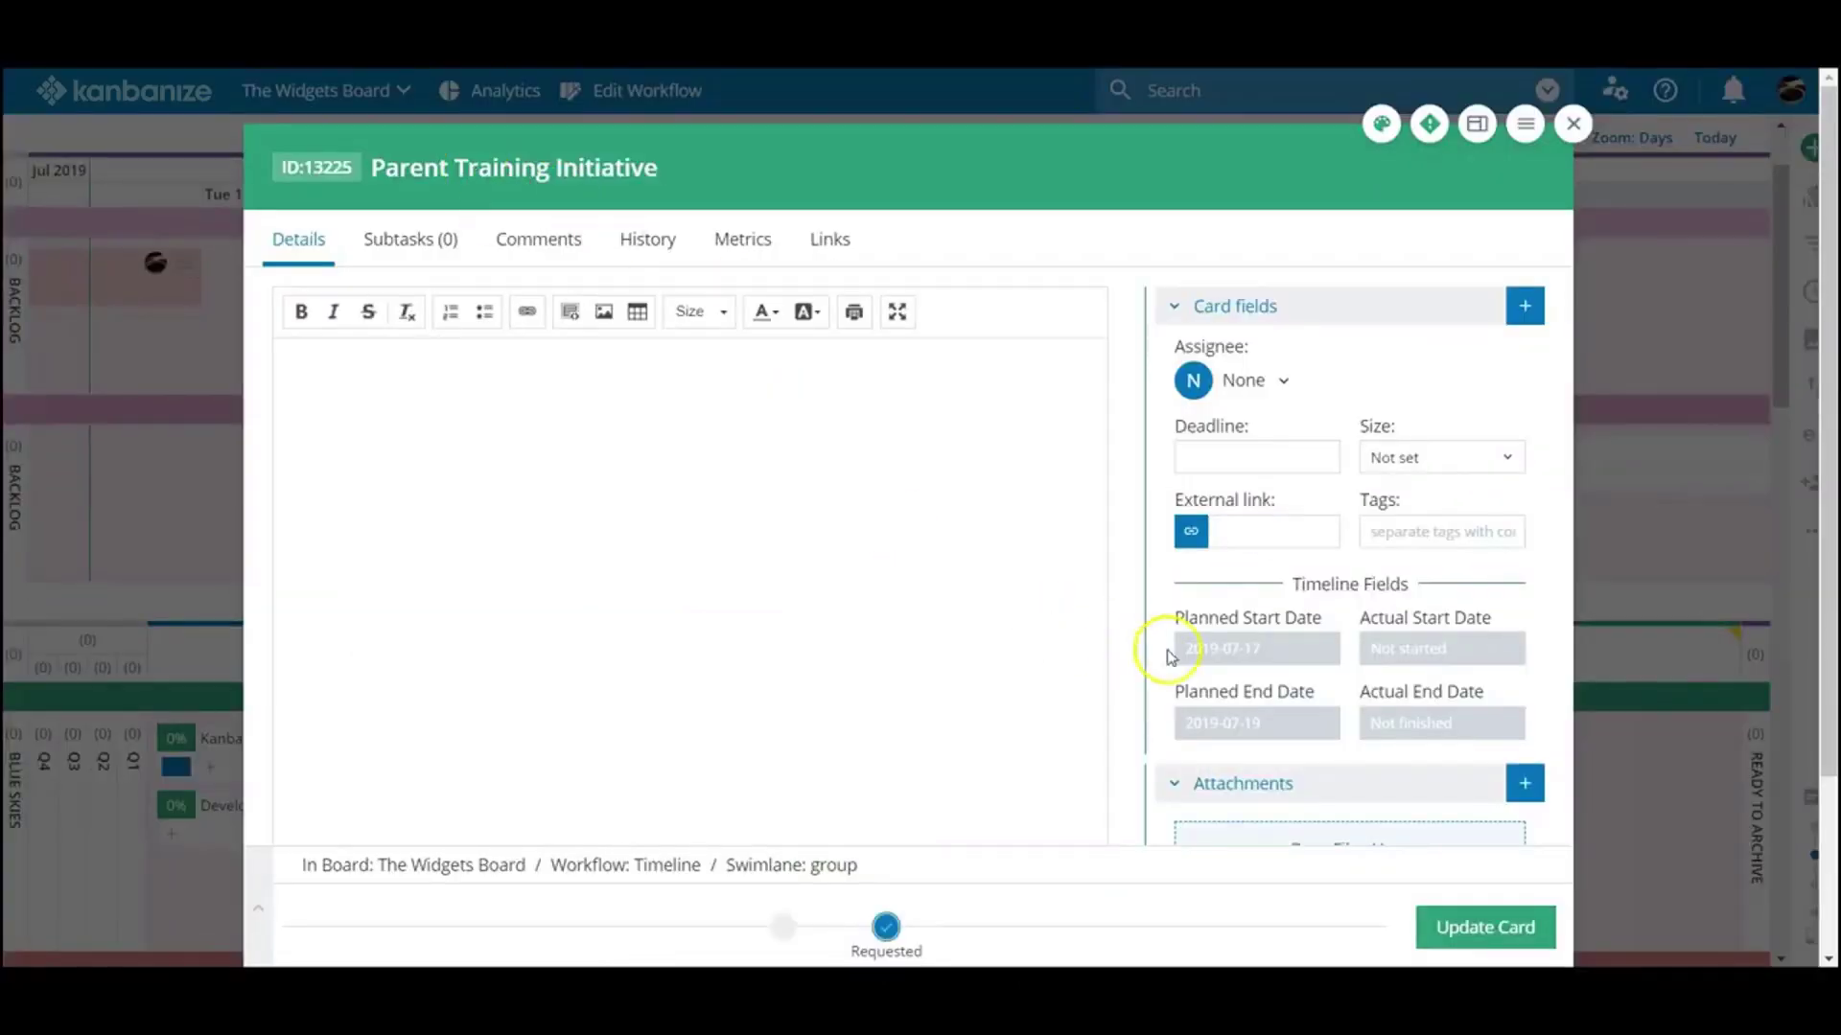
scroll(1199, 671, down, 3)
click(1523, 692)
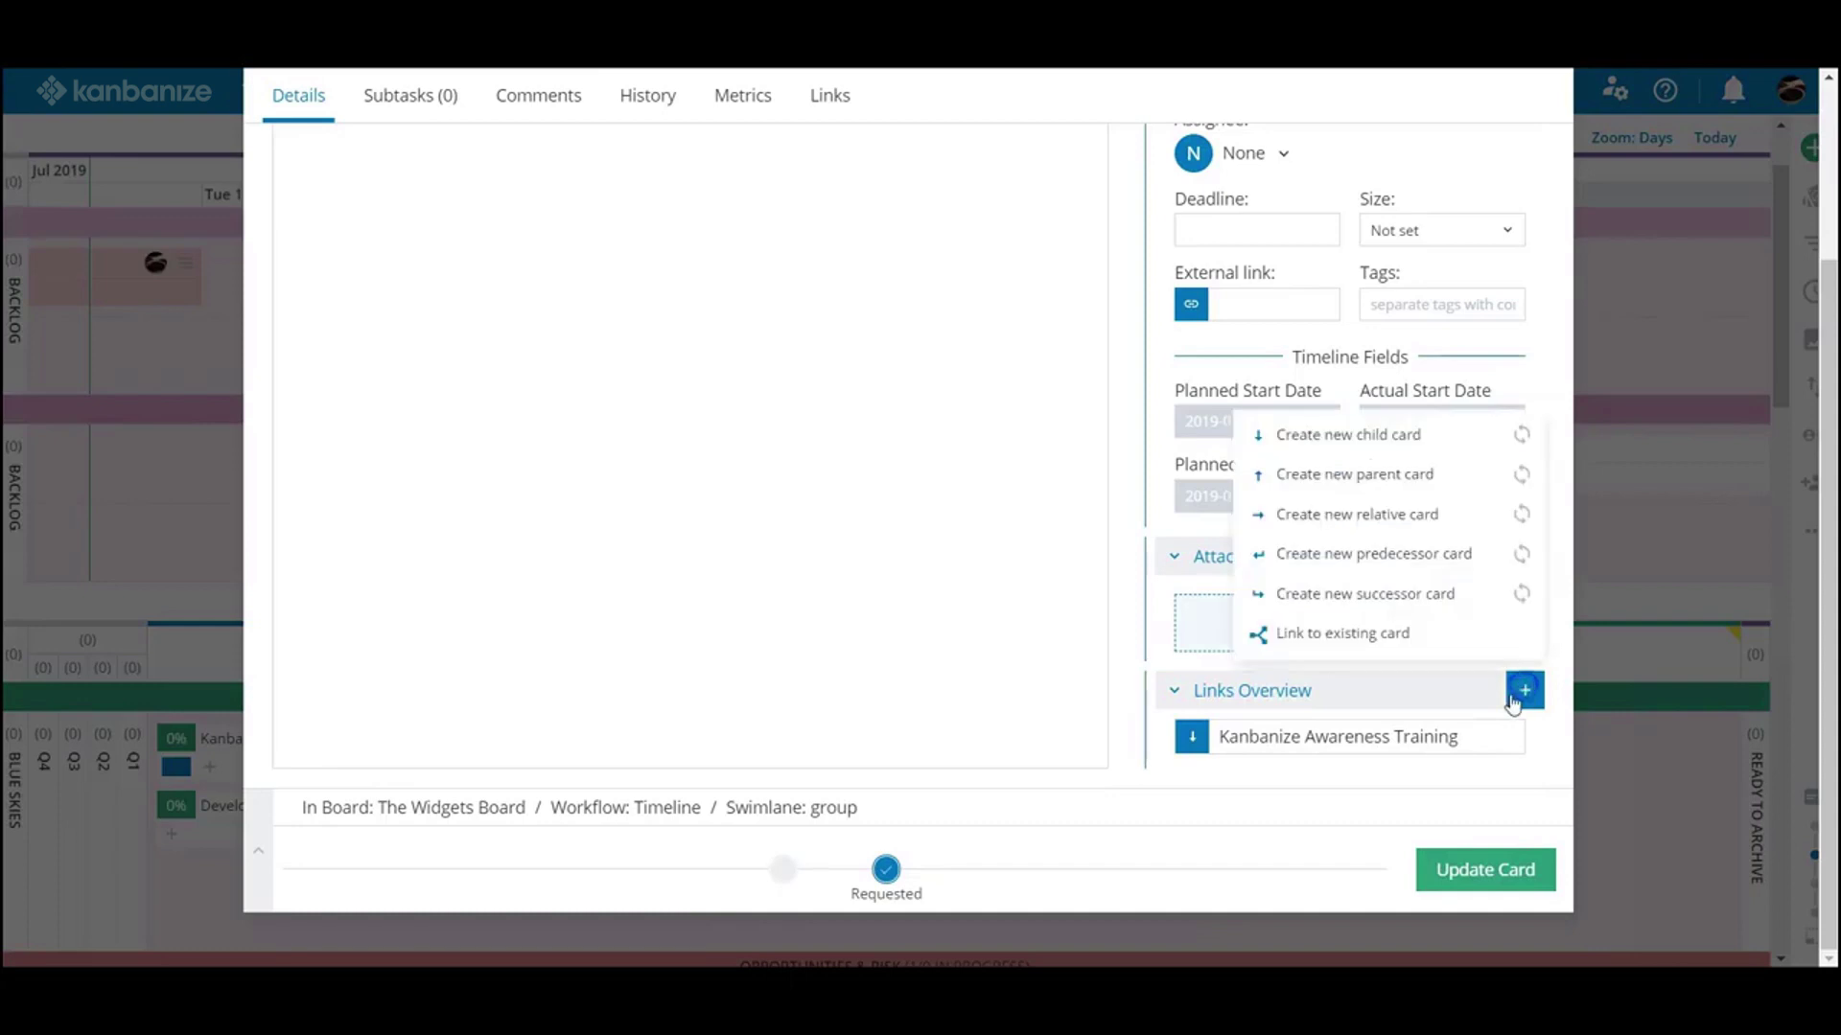
click(1387, 595)
text(Successor)
key(Return)
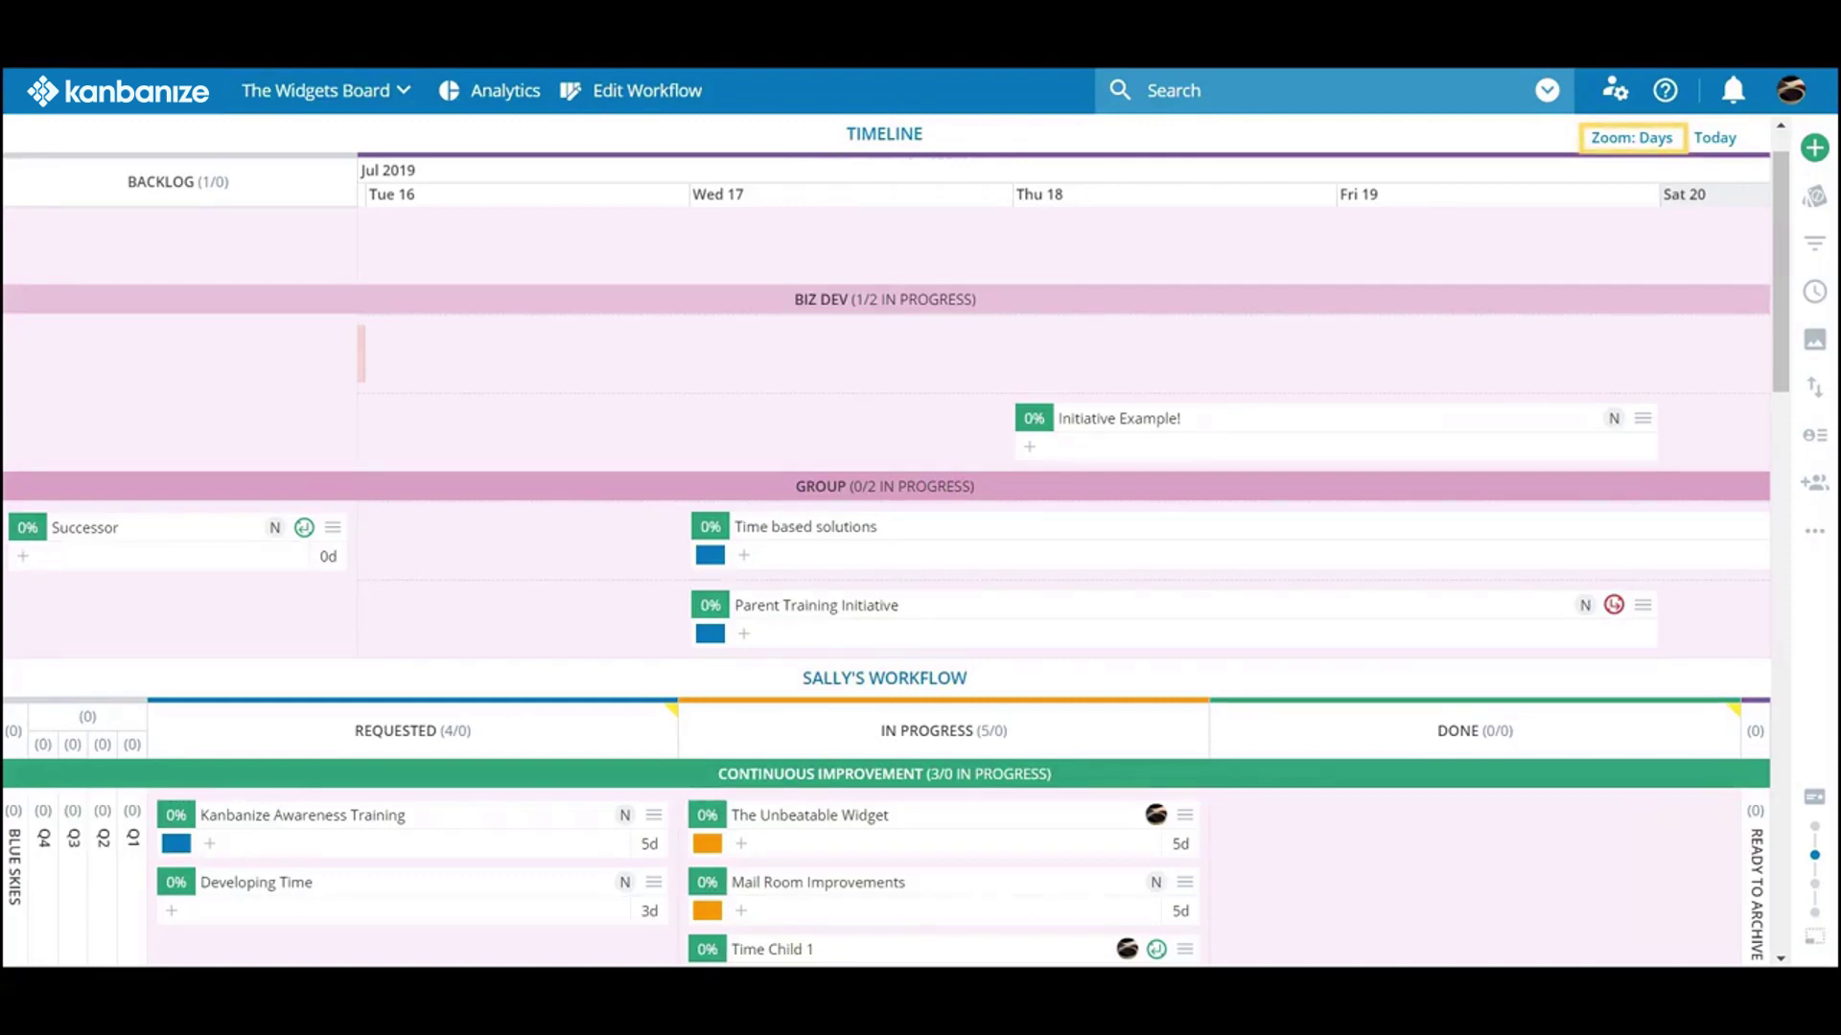
click(1635, 137)
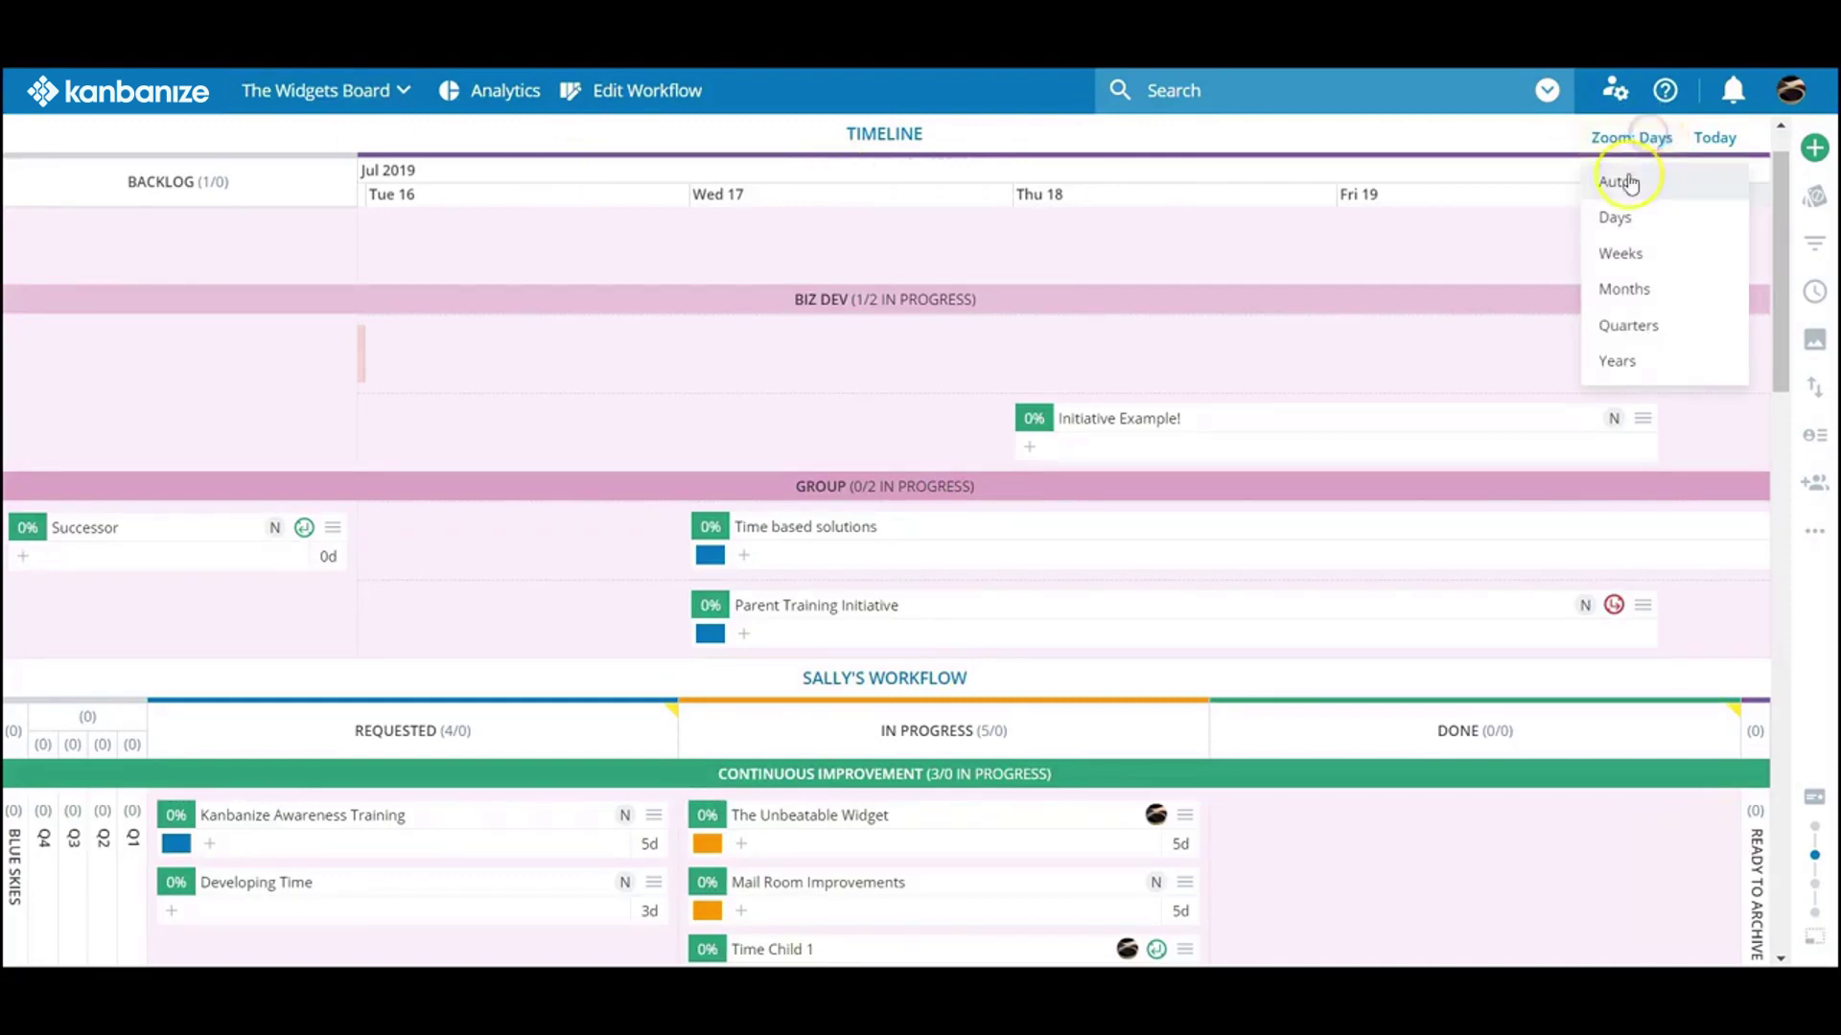
click(1622, 252)
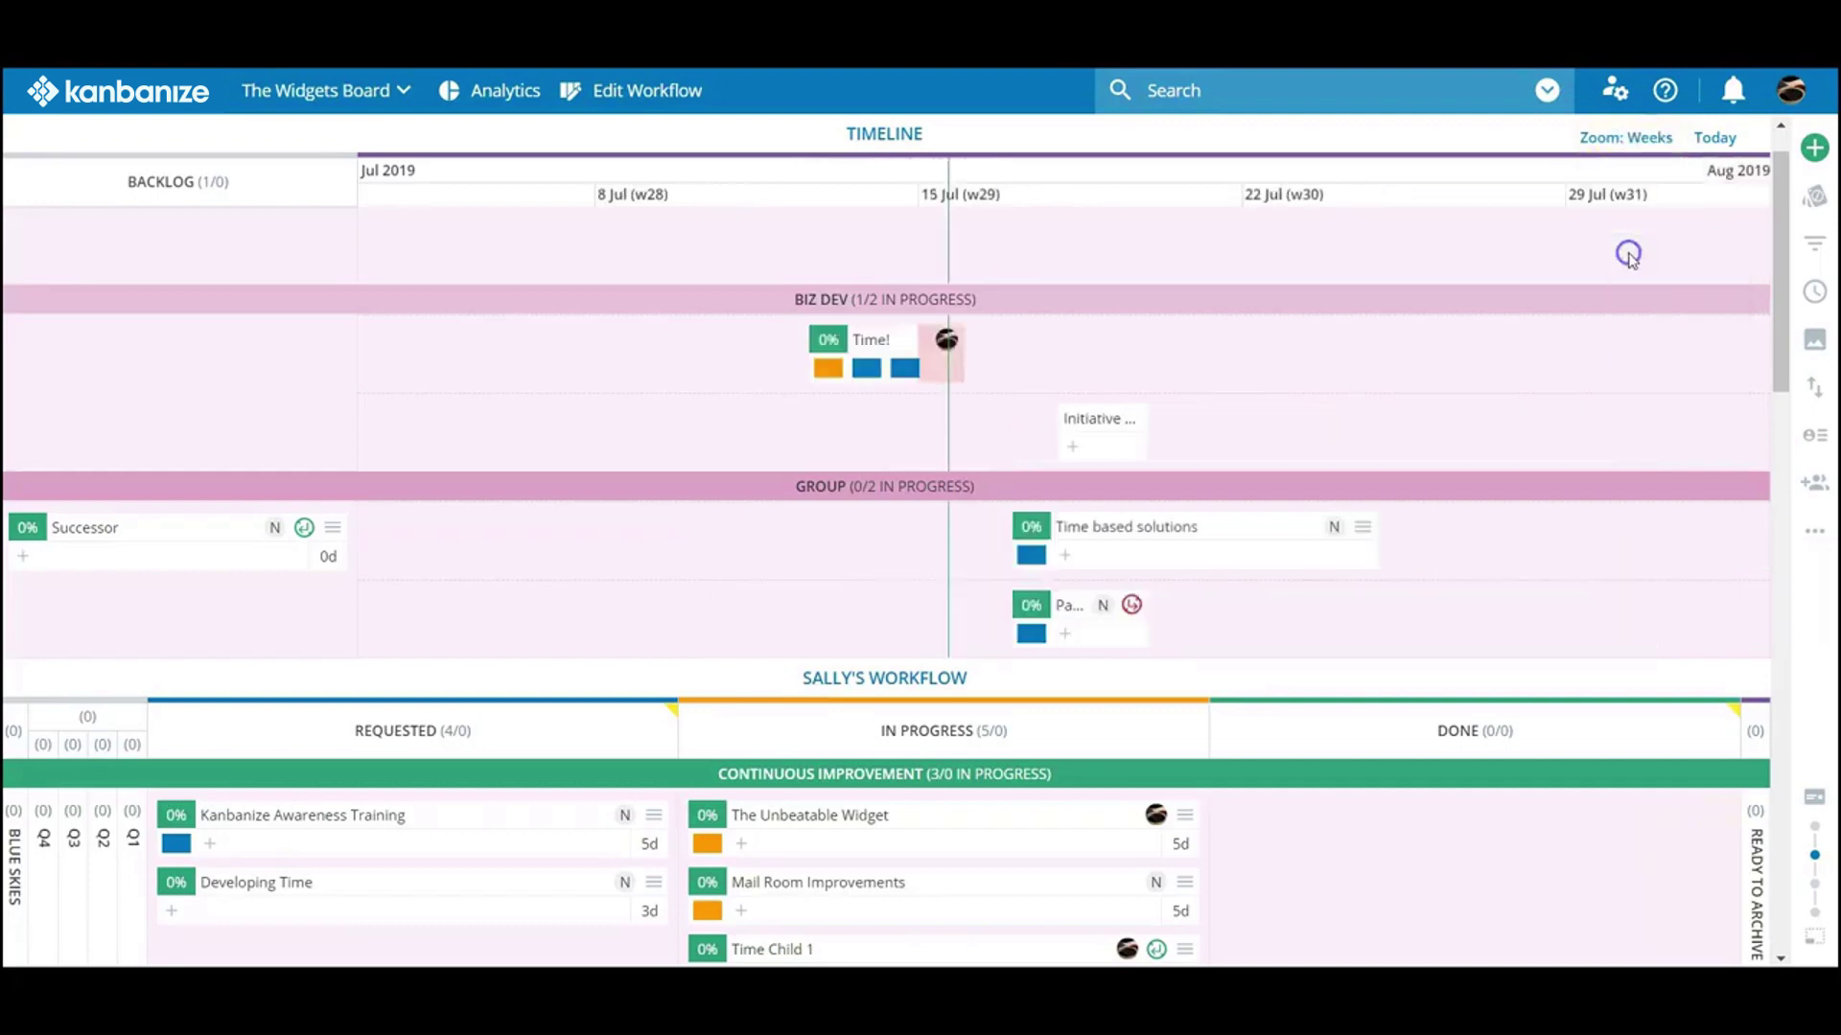
click(1641, 151)
click(1623, 324)
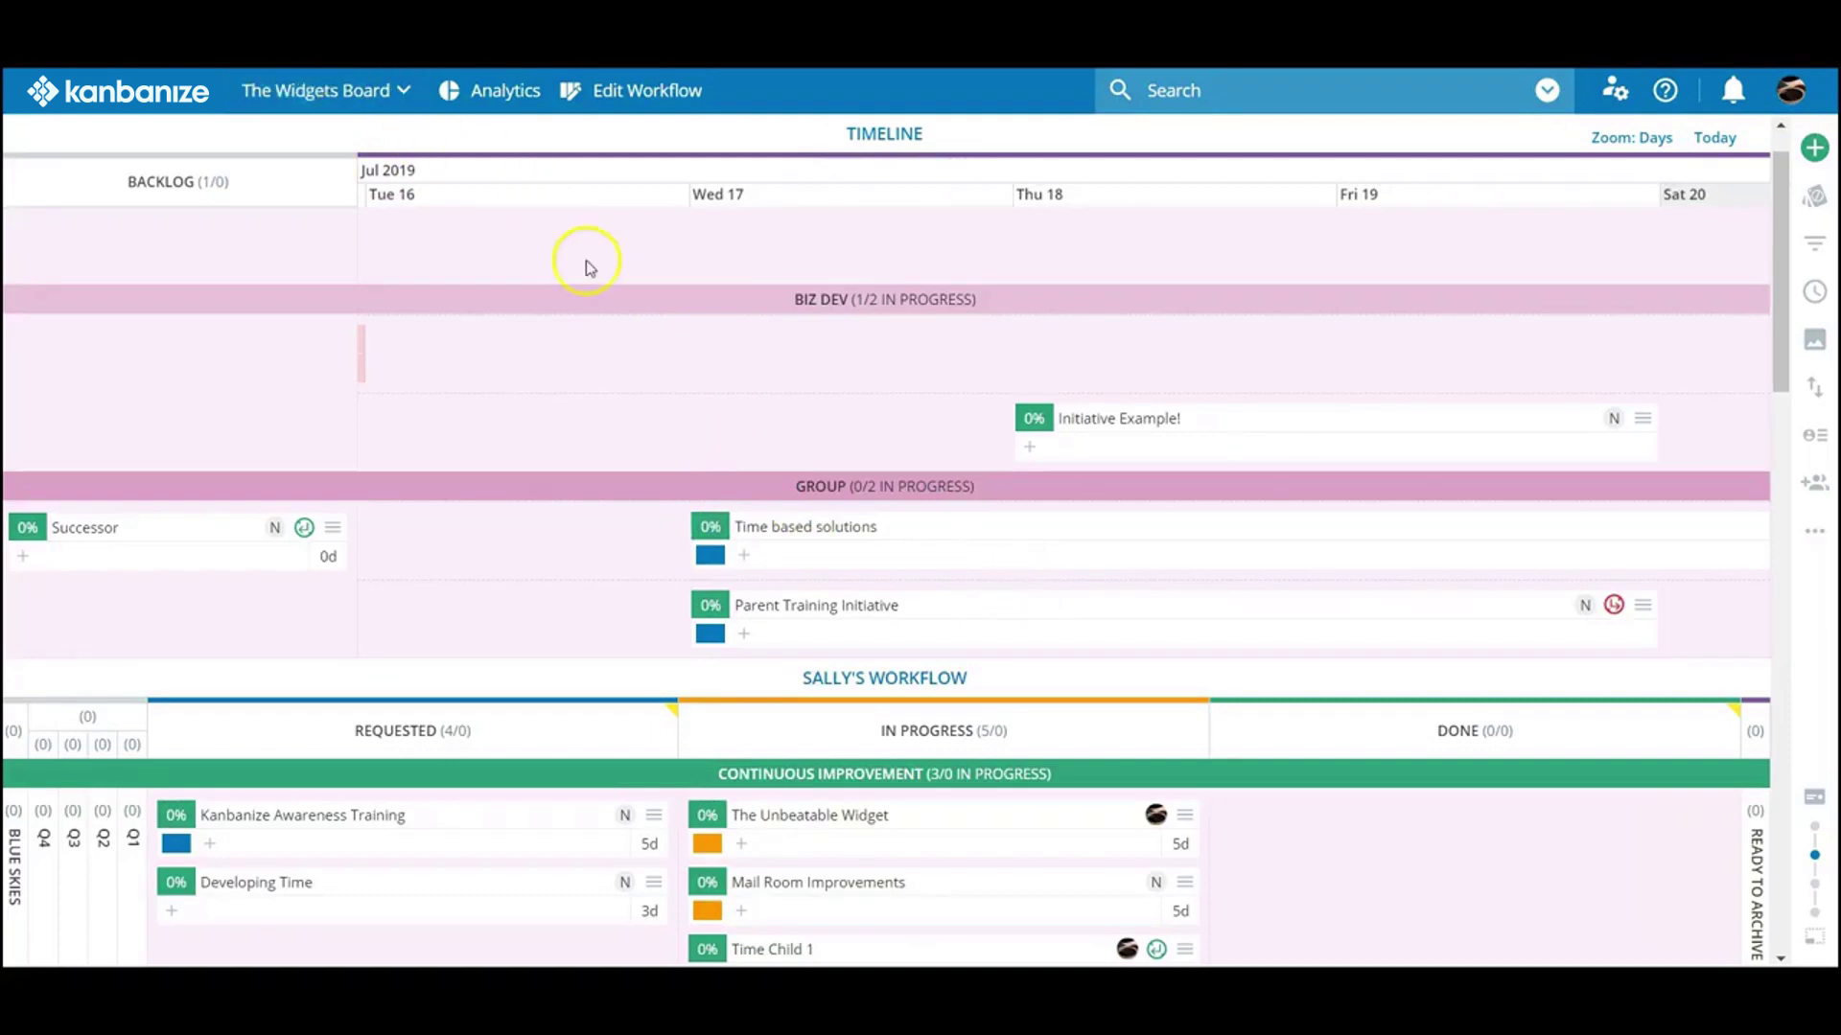
- Pan the timeline back to Mon 15–Fri 19 and collapse the BACKLOG column
click(685, 432)
drag(686, 431, 181, 378)
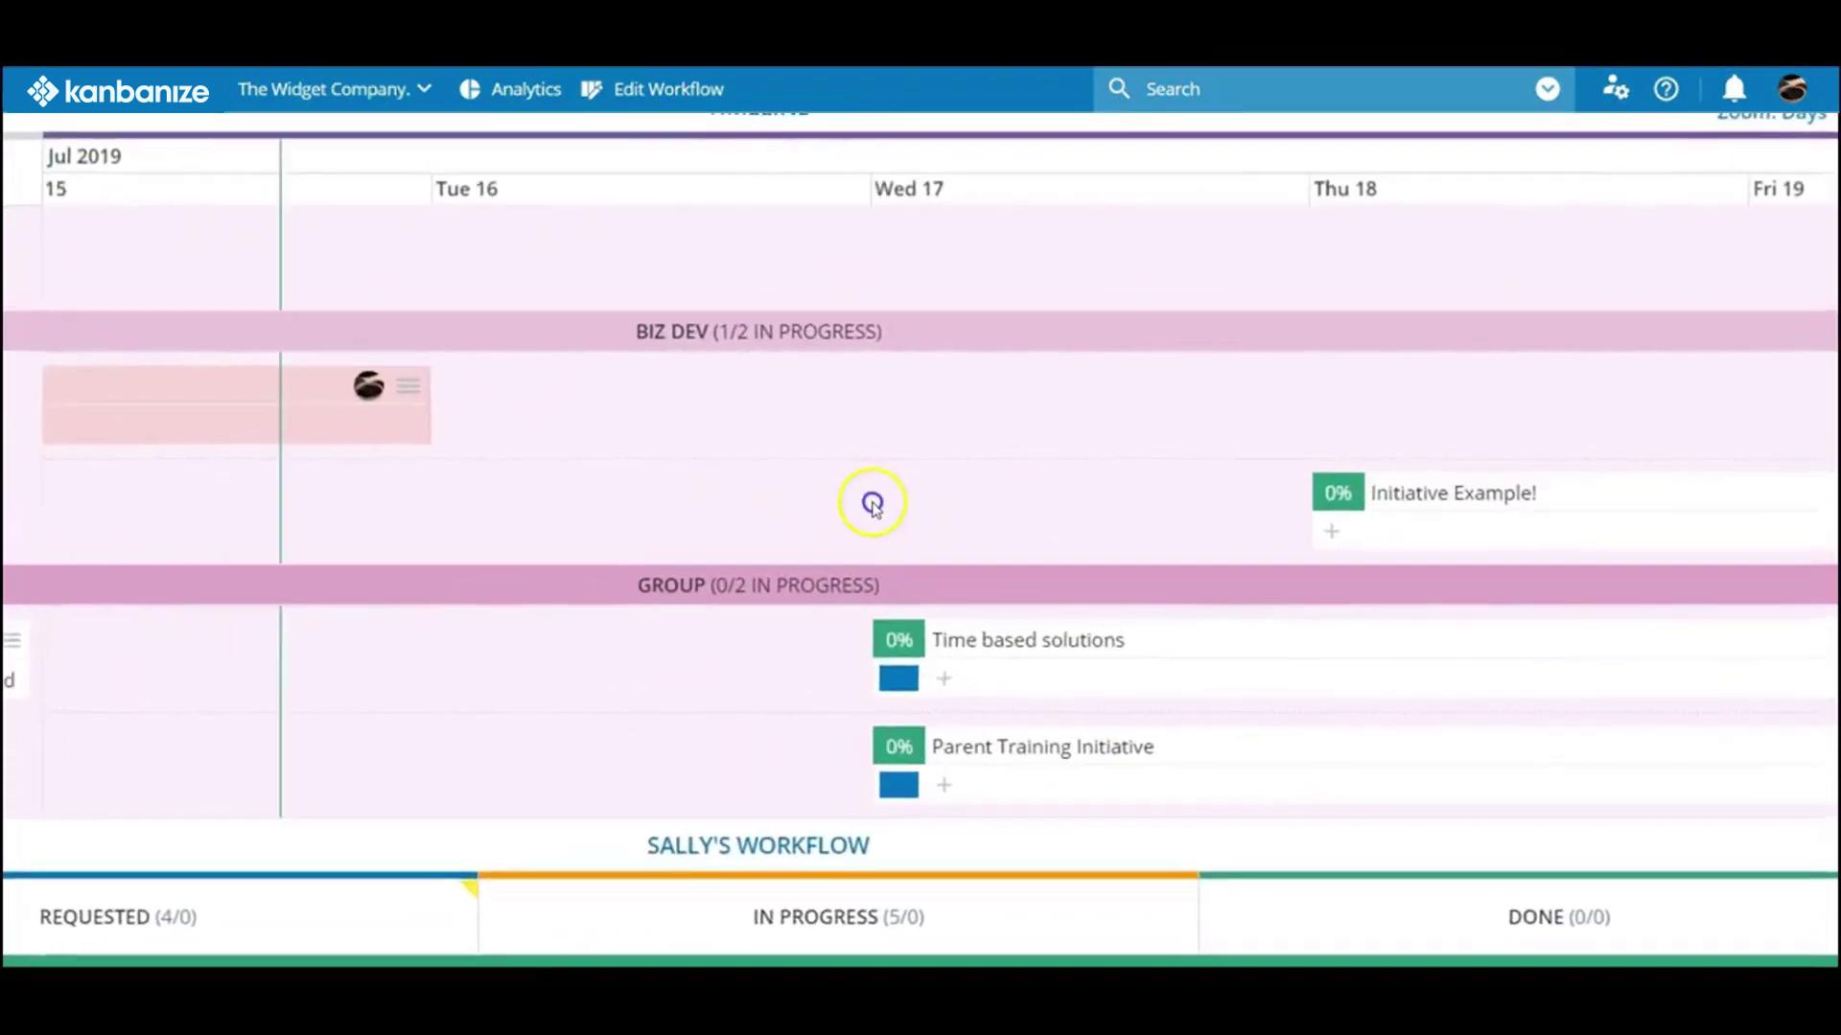
drag(872, 504, 1132, 508)
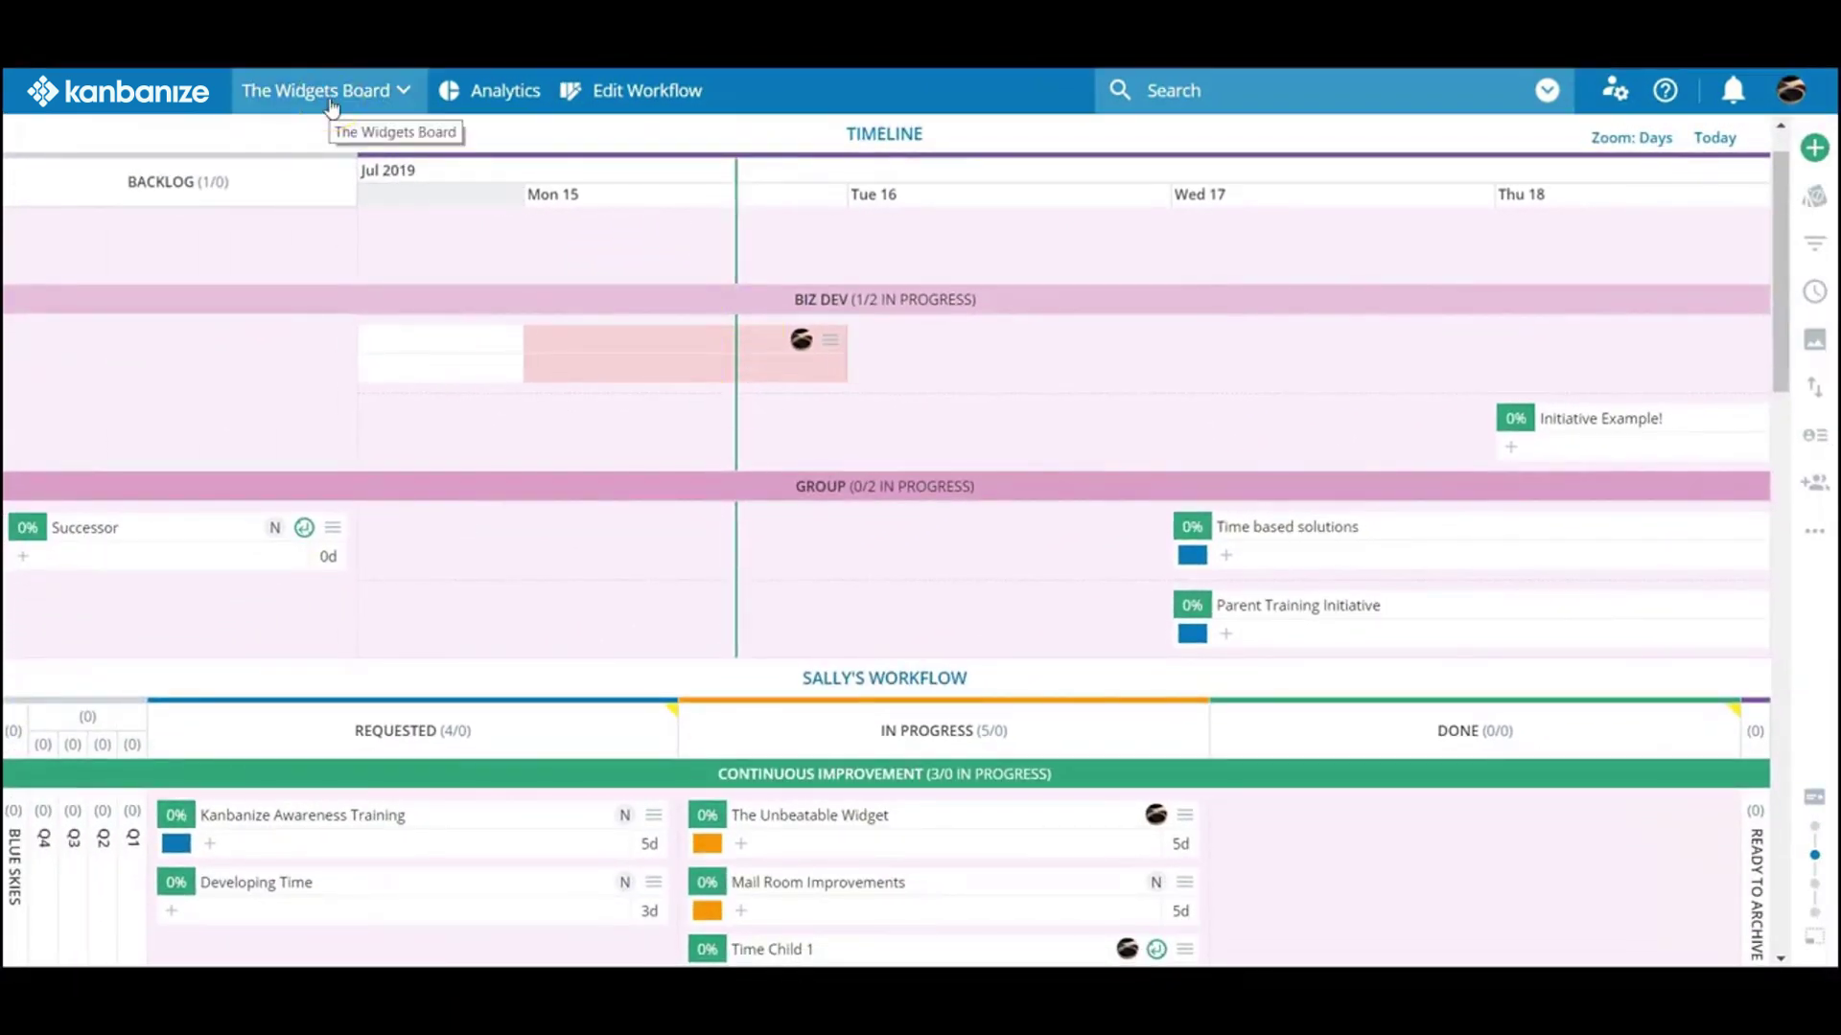
click(770, 271)
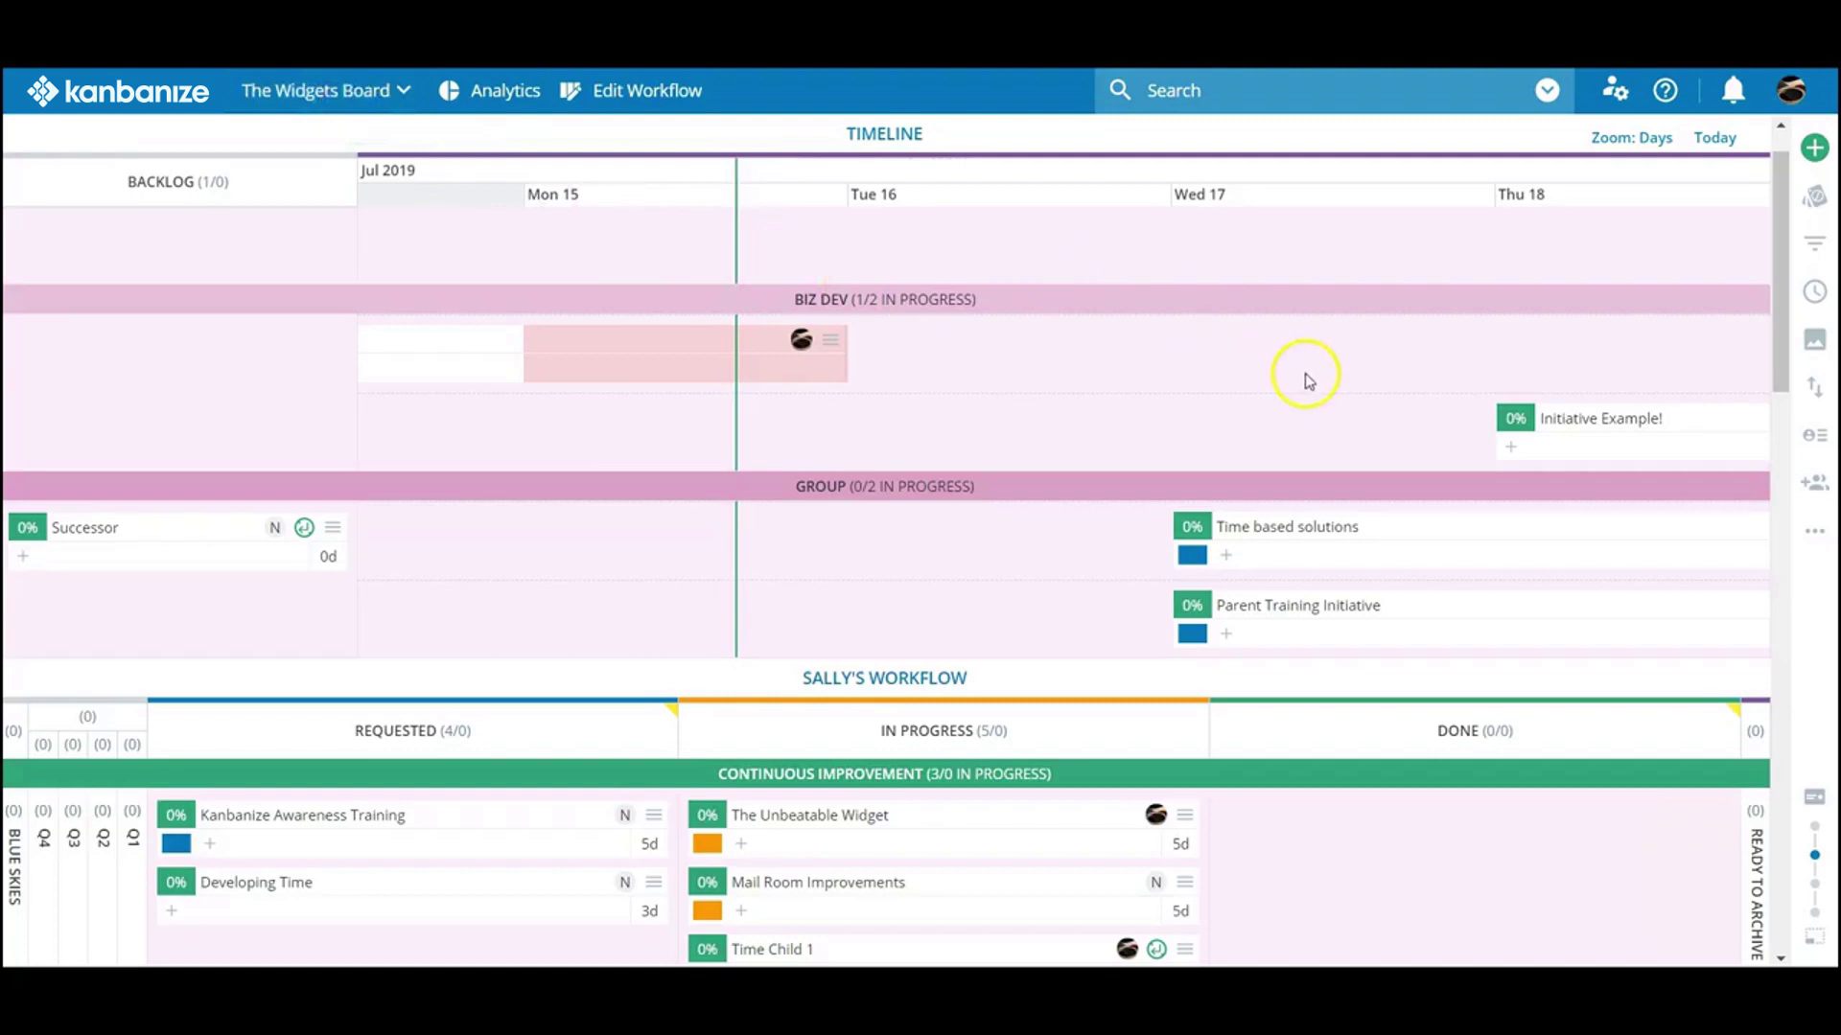
drag(1312, 349, 1147, 341)
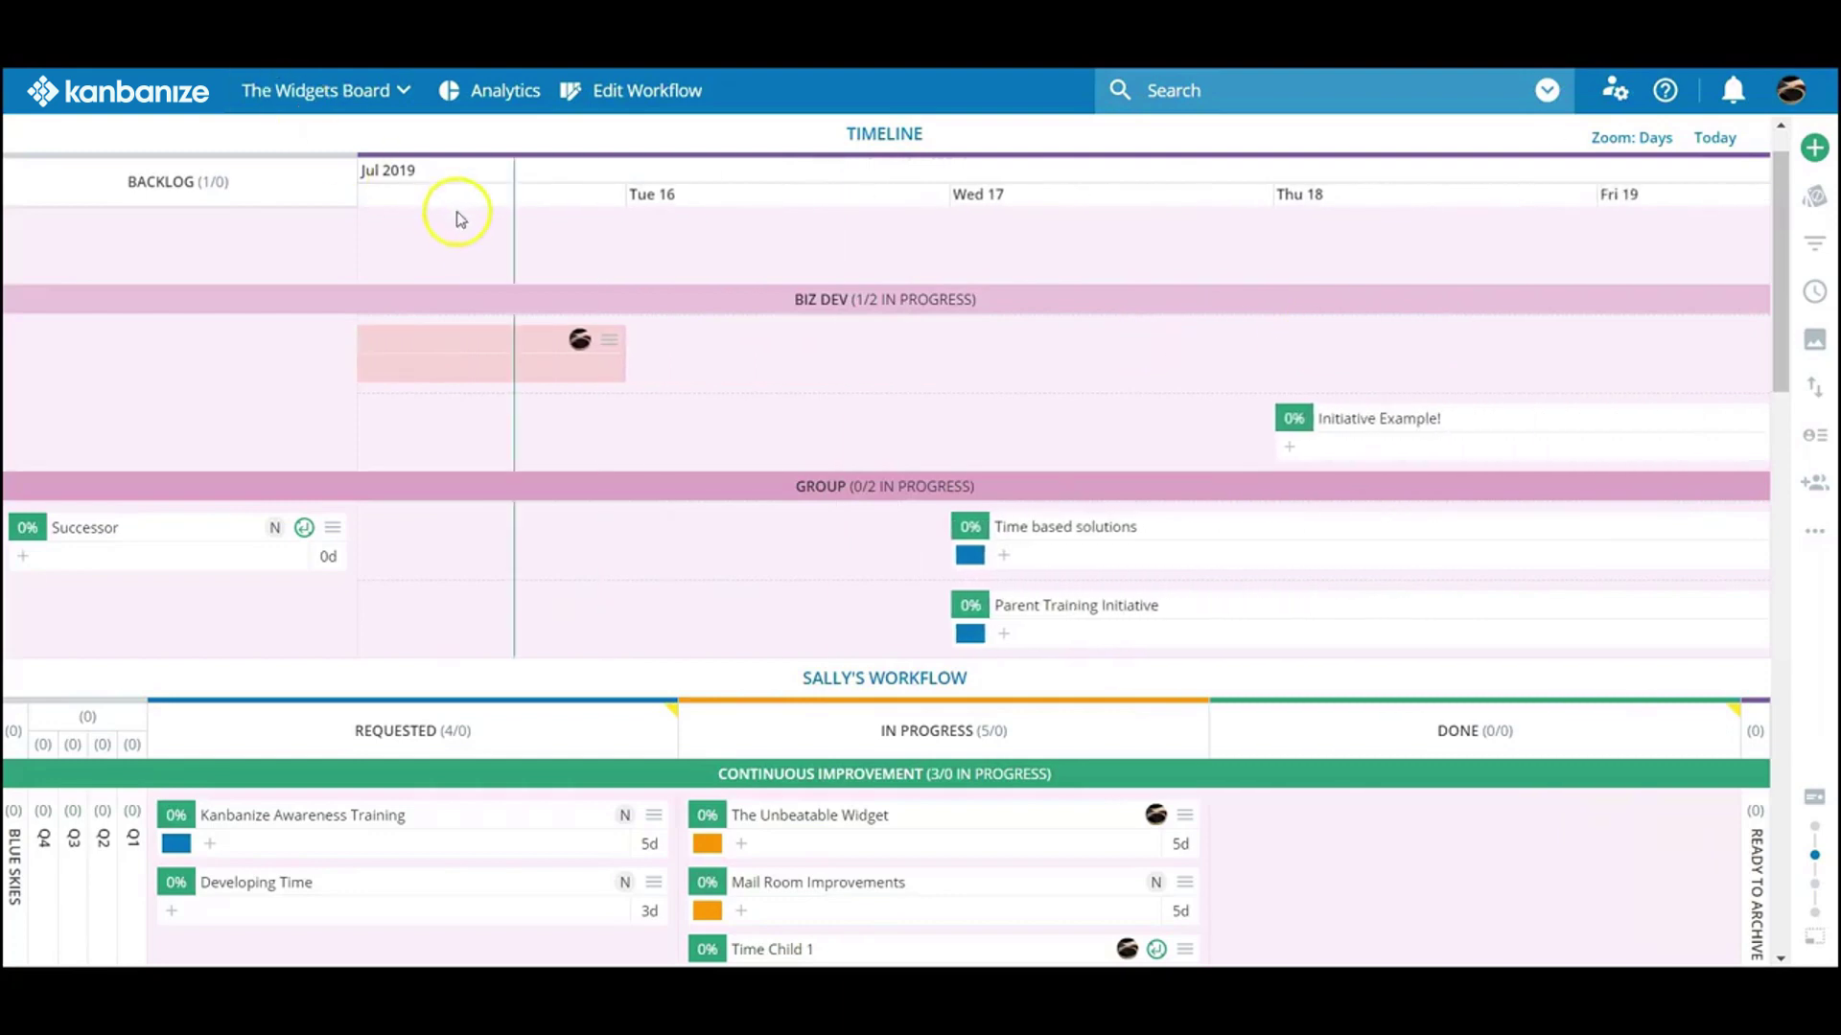
click(304, 176)
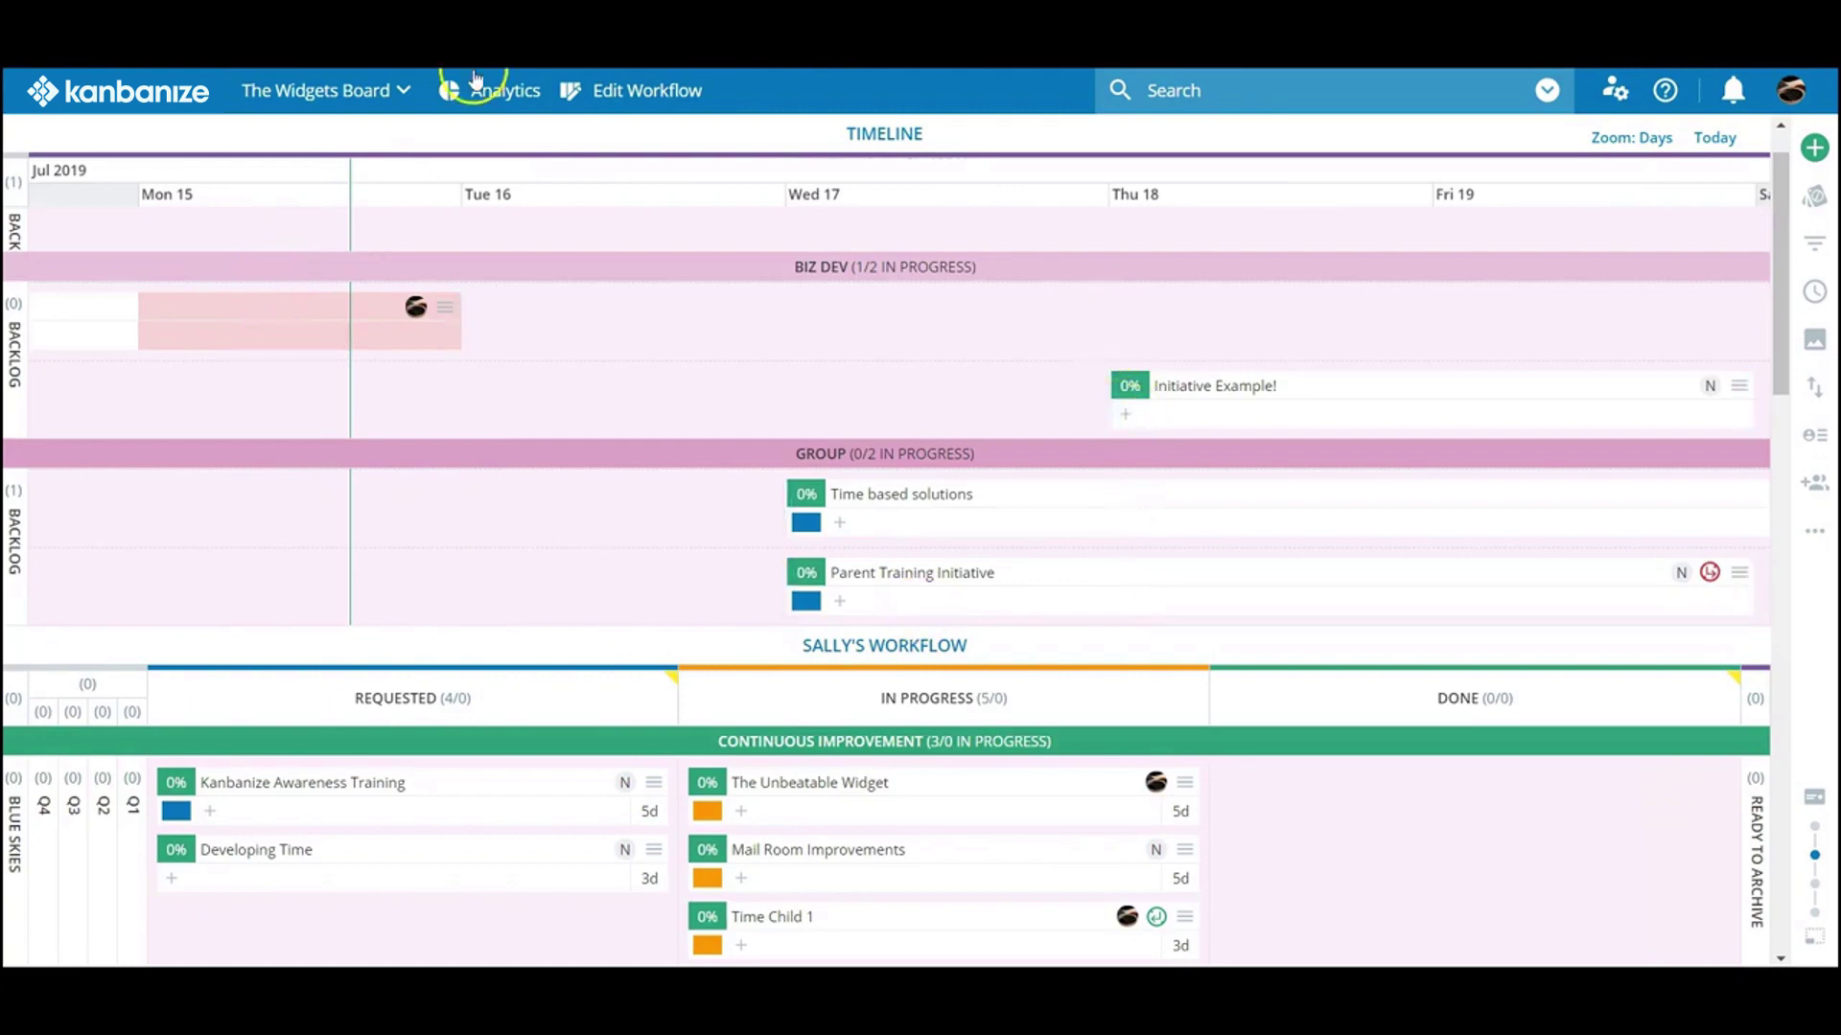
- Add a Waiting on us blocker to Biz Dev and the test2 sticker to Time based solutions
click(1815, 197)
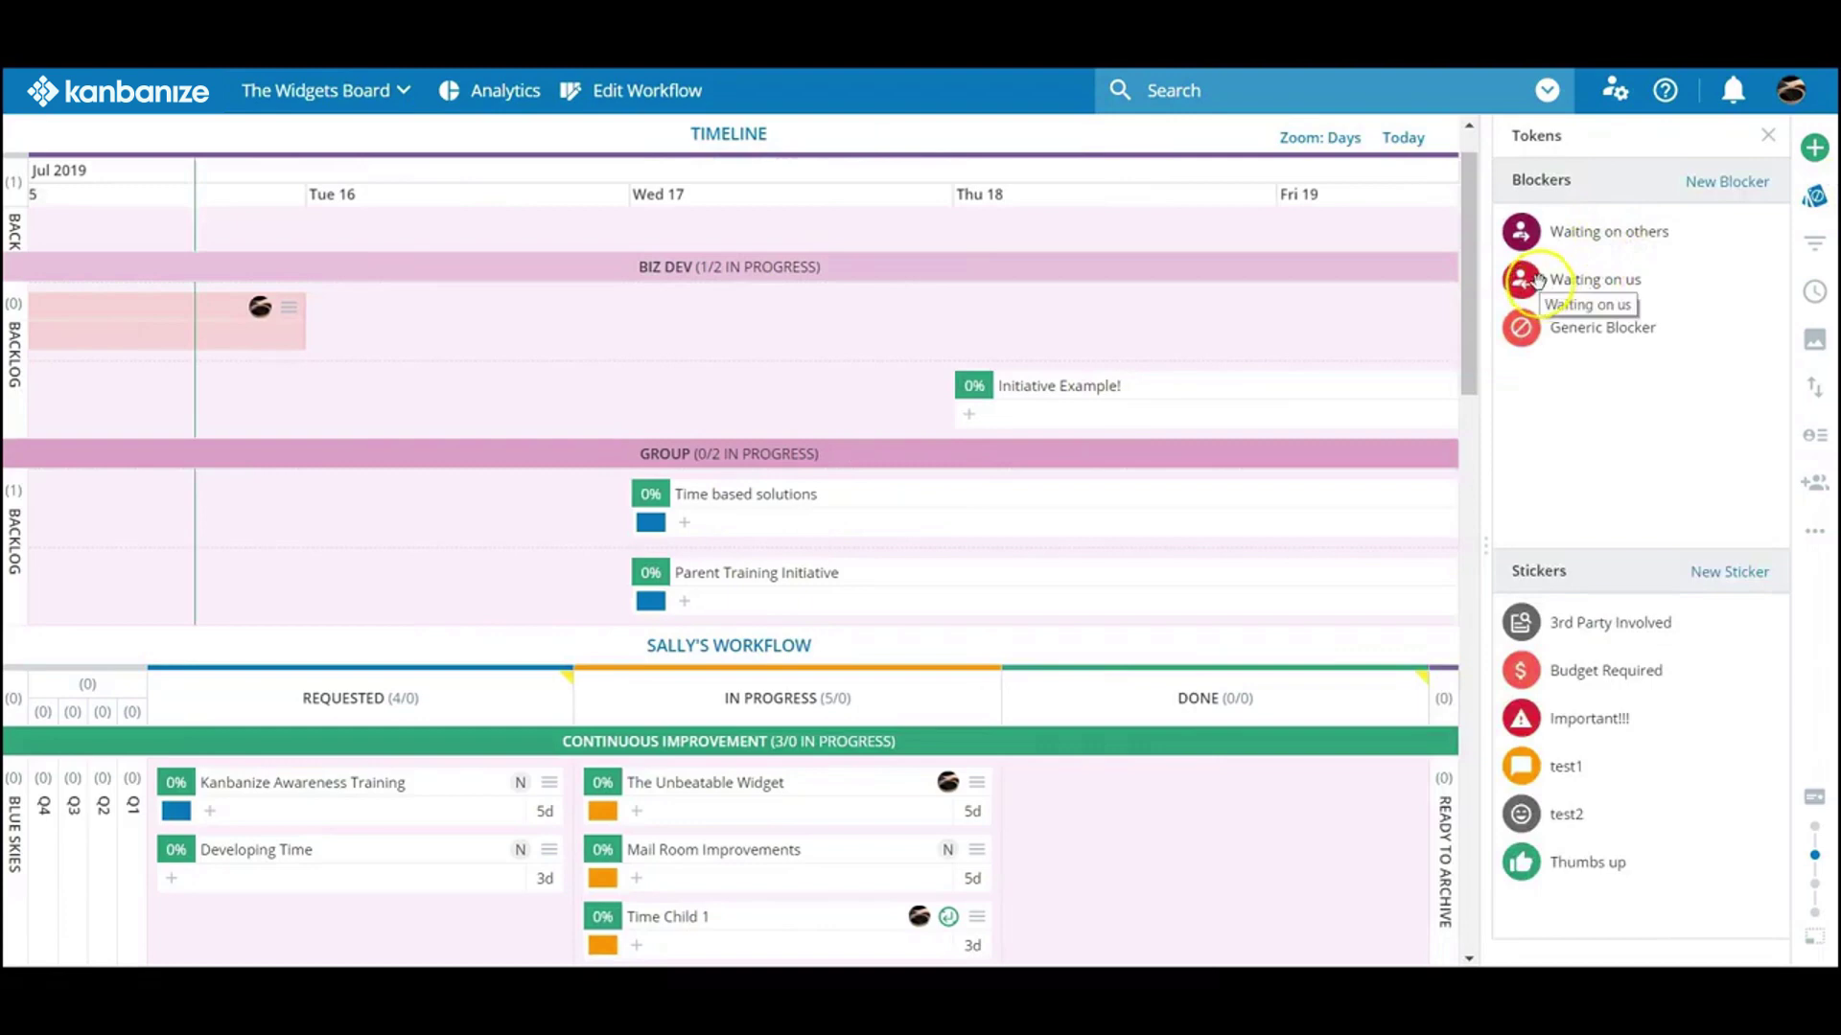
drag(1534, 278, 184, 319)
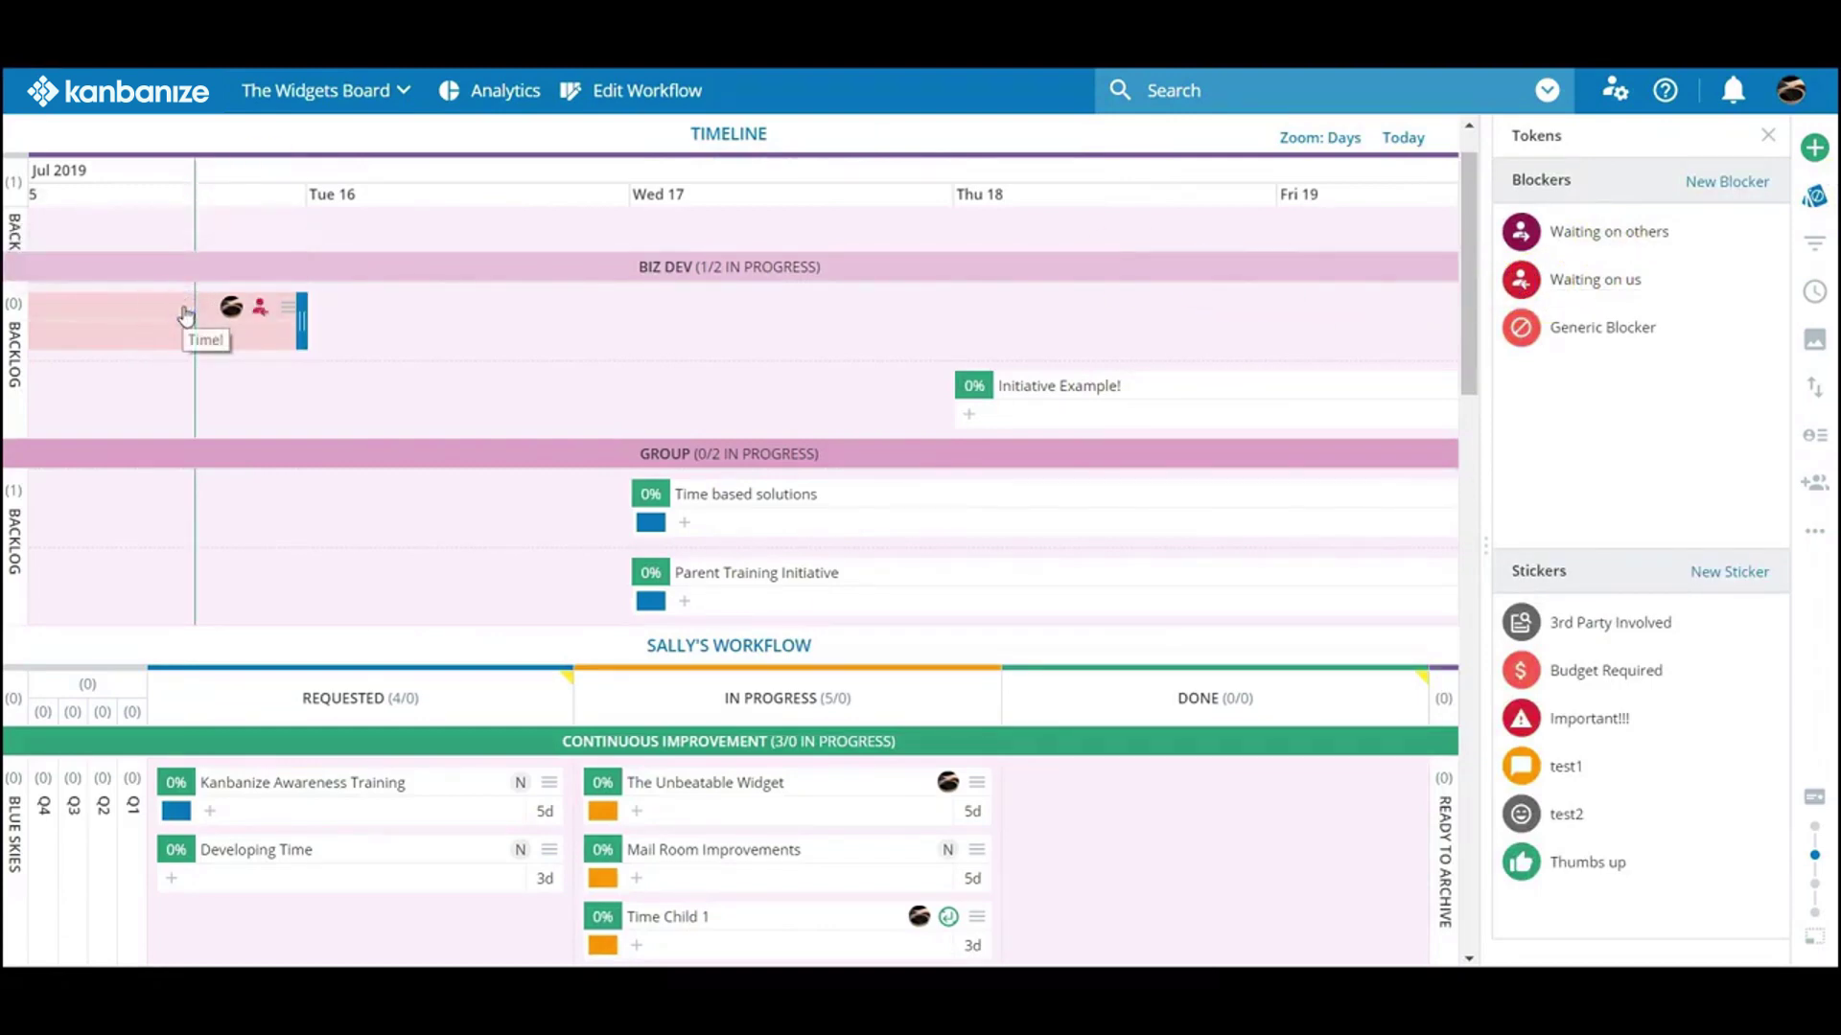
click(267, 303)
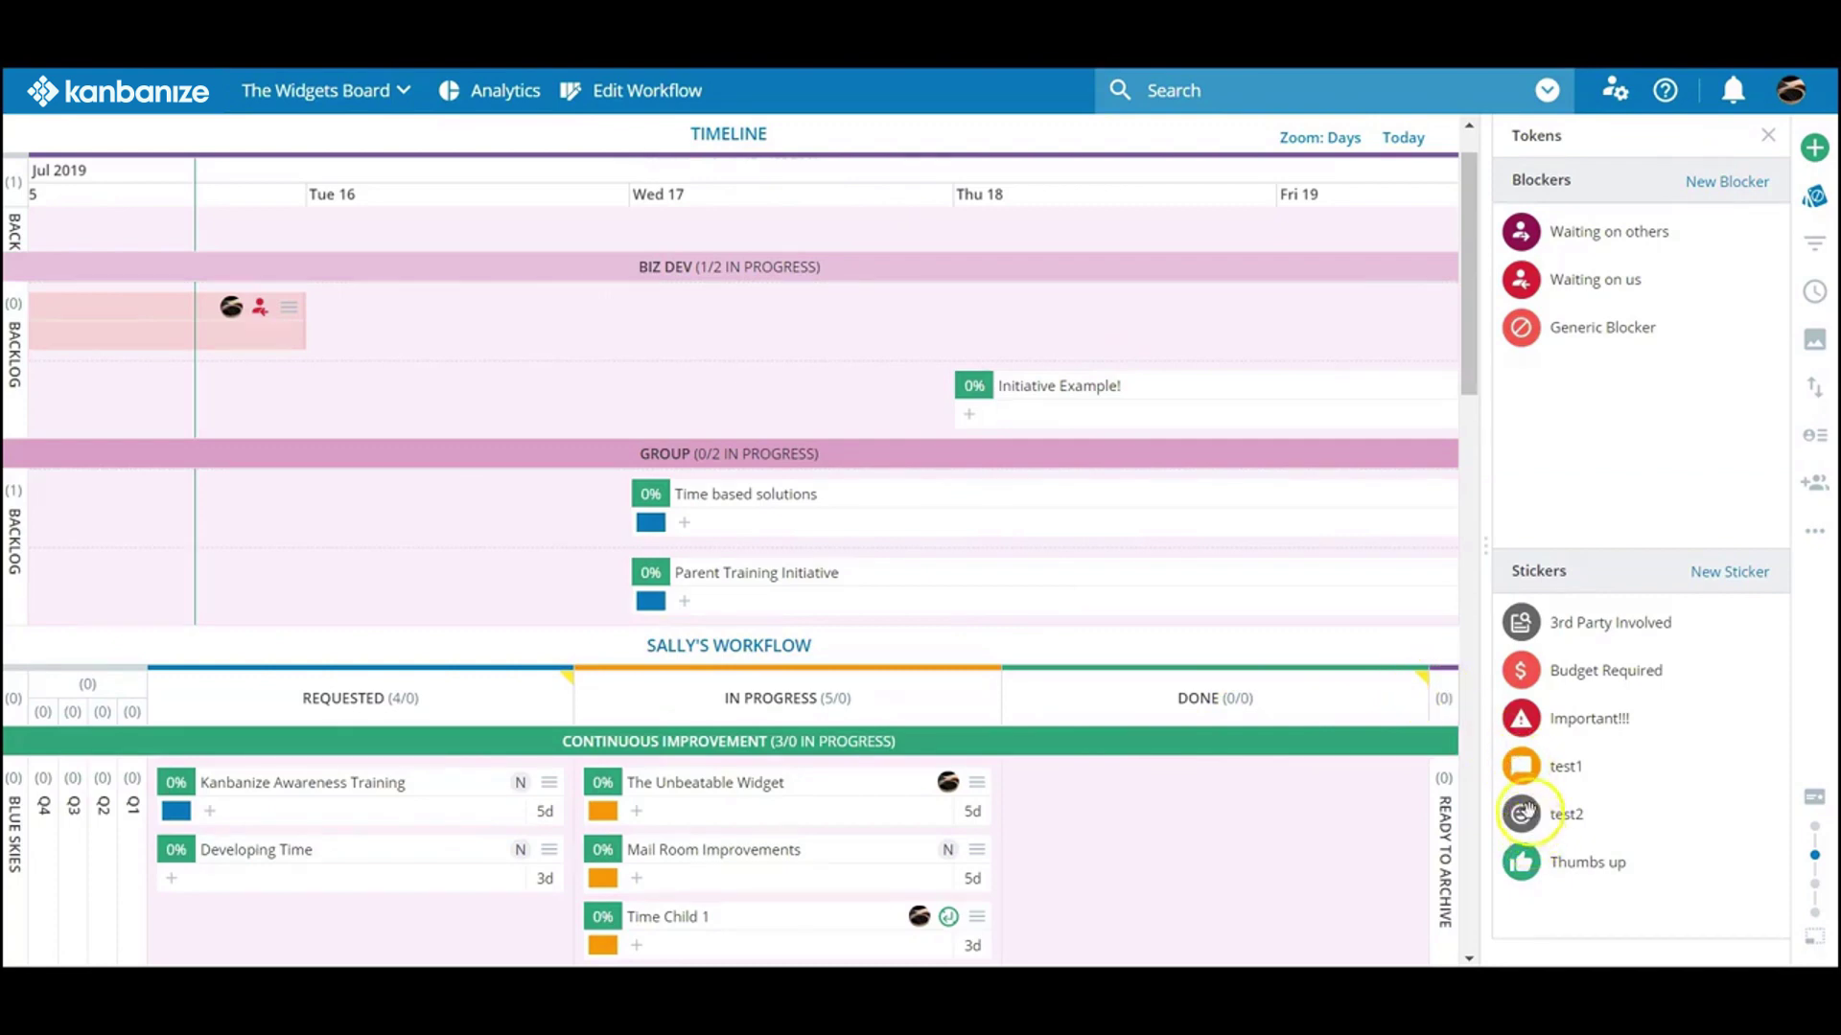
drag(1520, 814, 1071, 501)
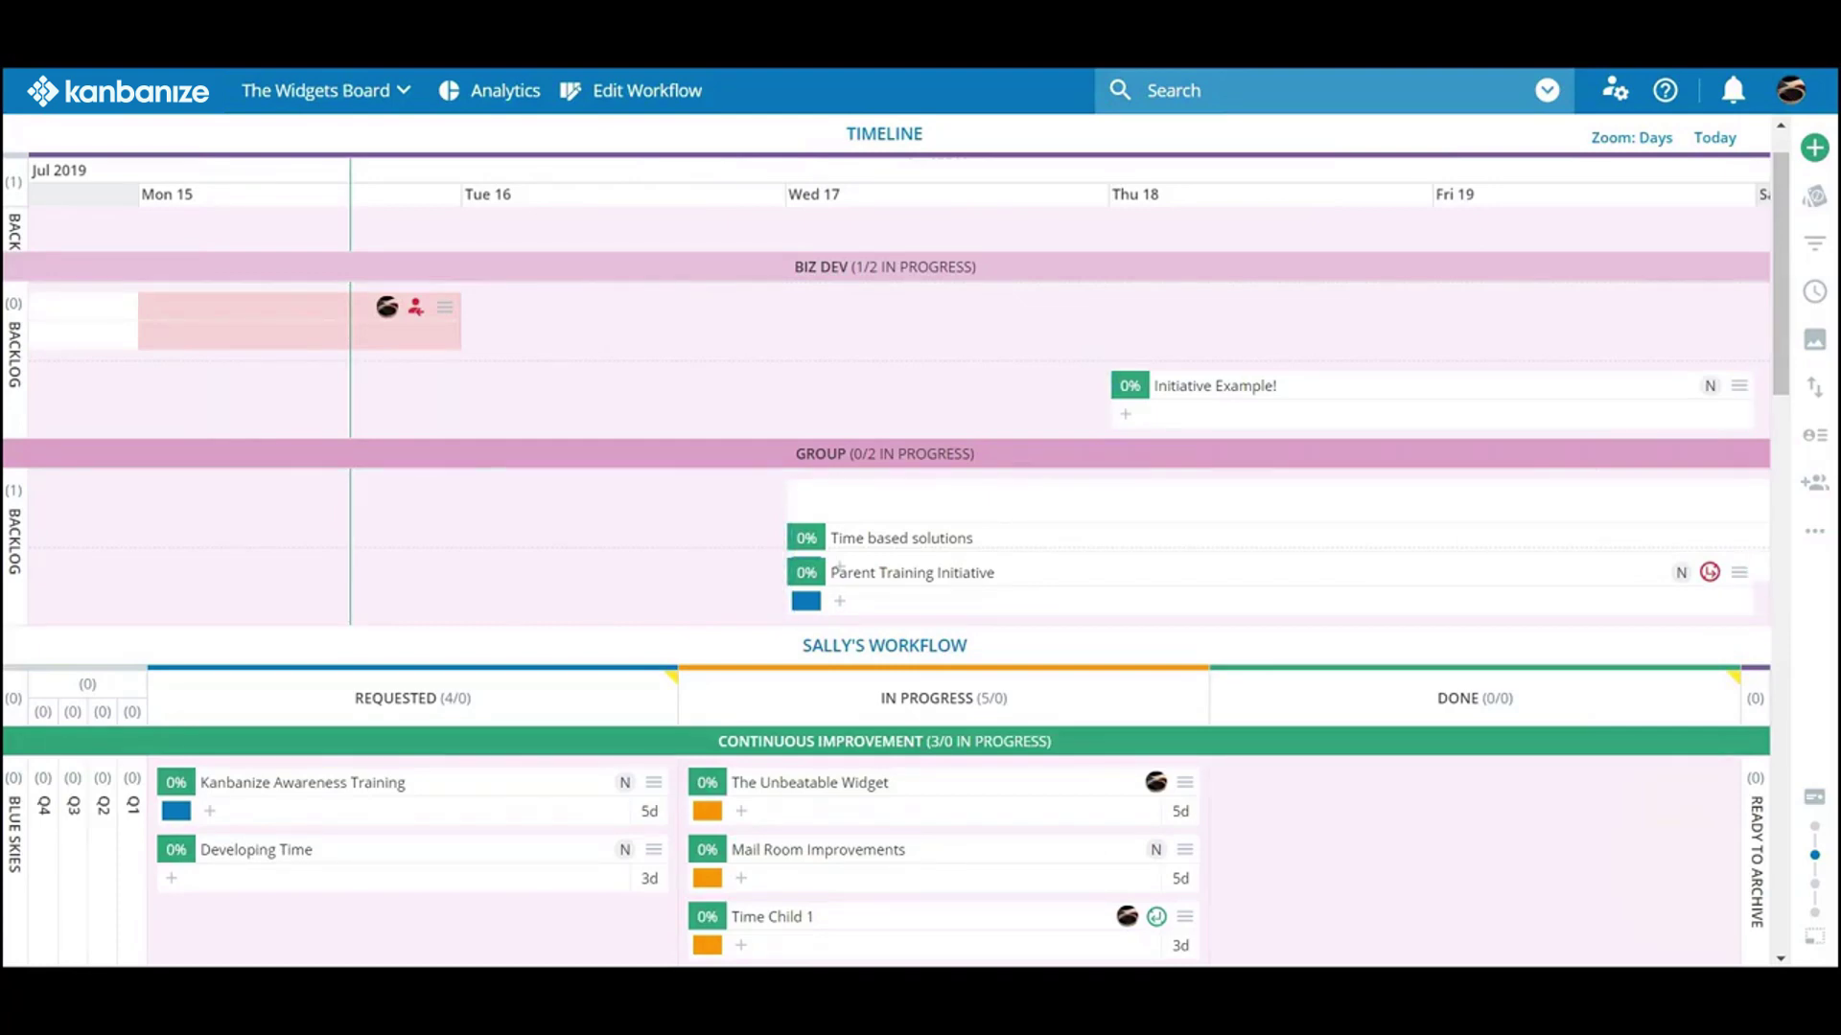
- Drop Developing Time onto the Group timeline lane to start a parent initiative
click(299, 850)
drag(299, 853, 573, 580)
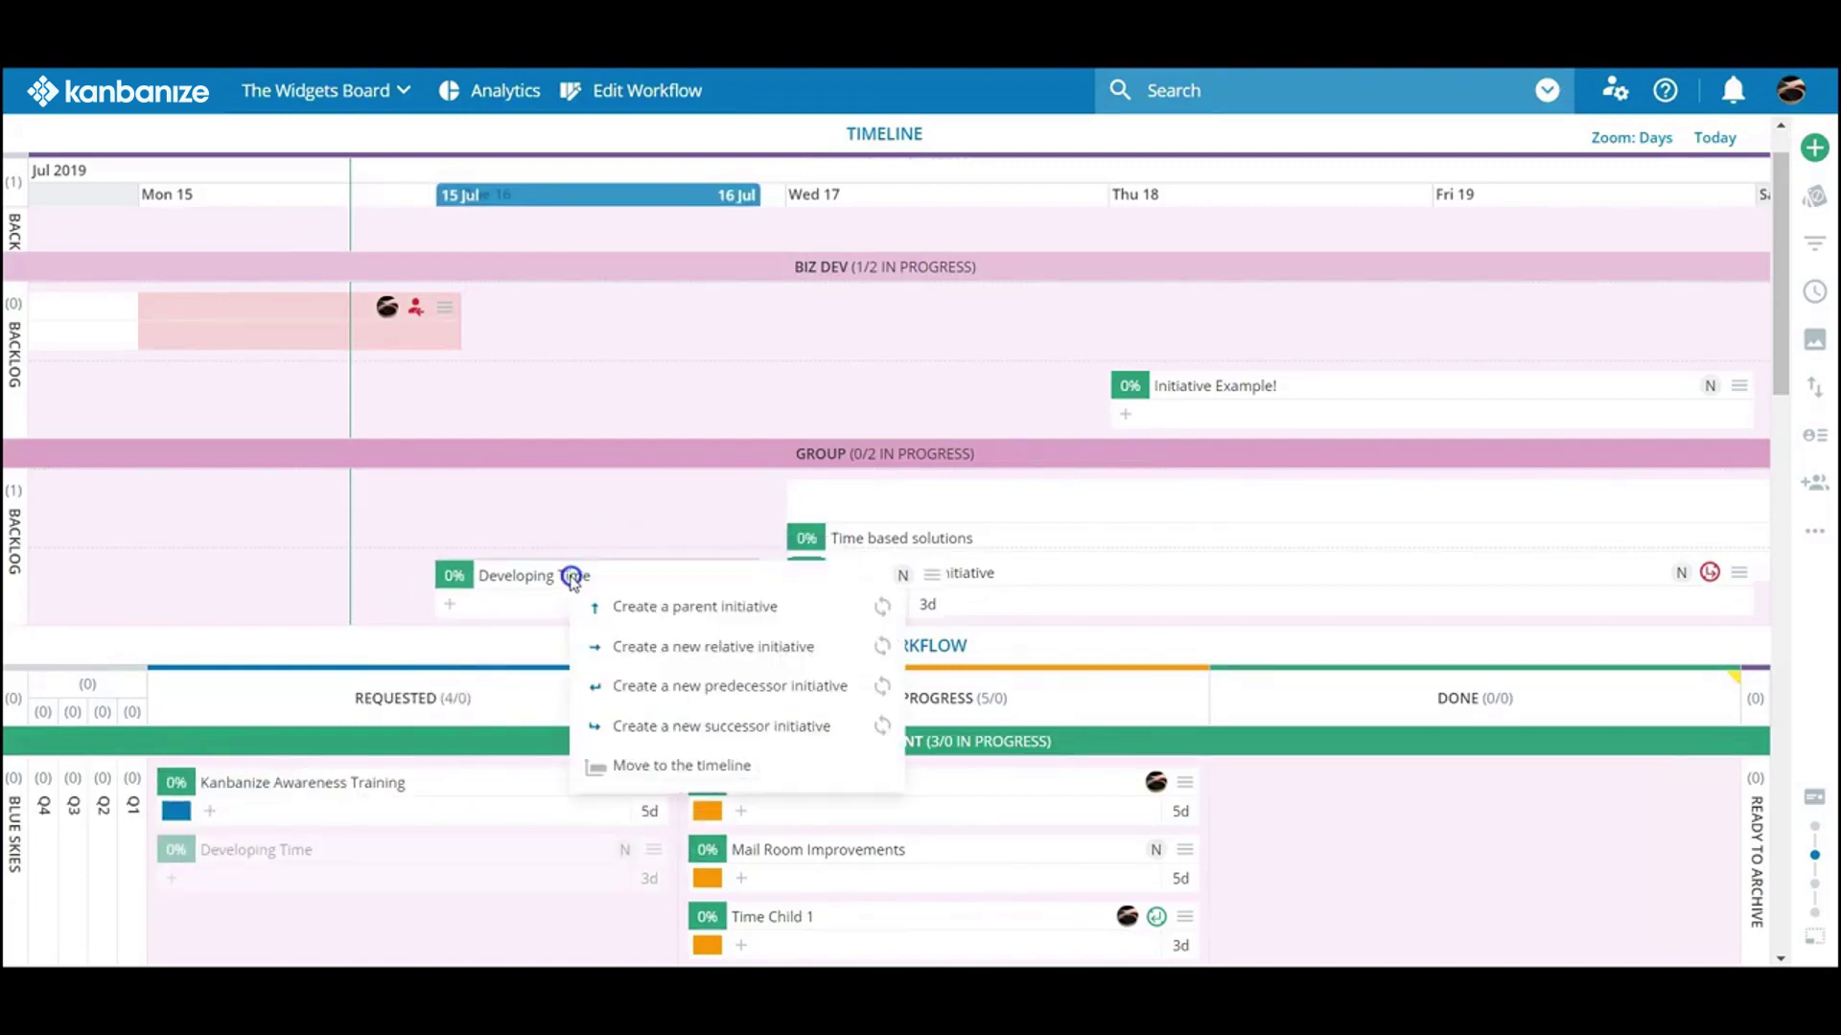
click(648, 613)
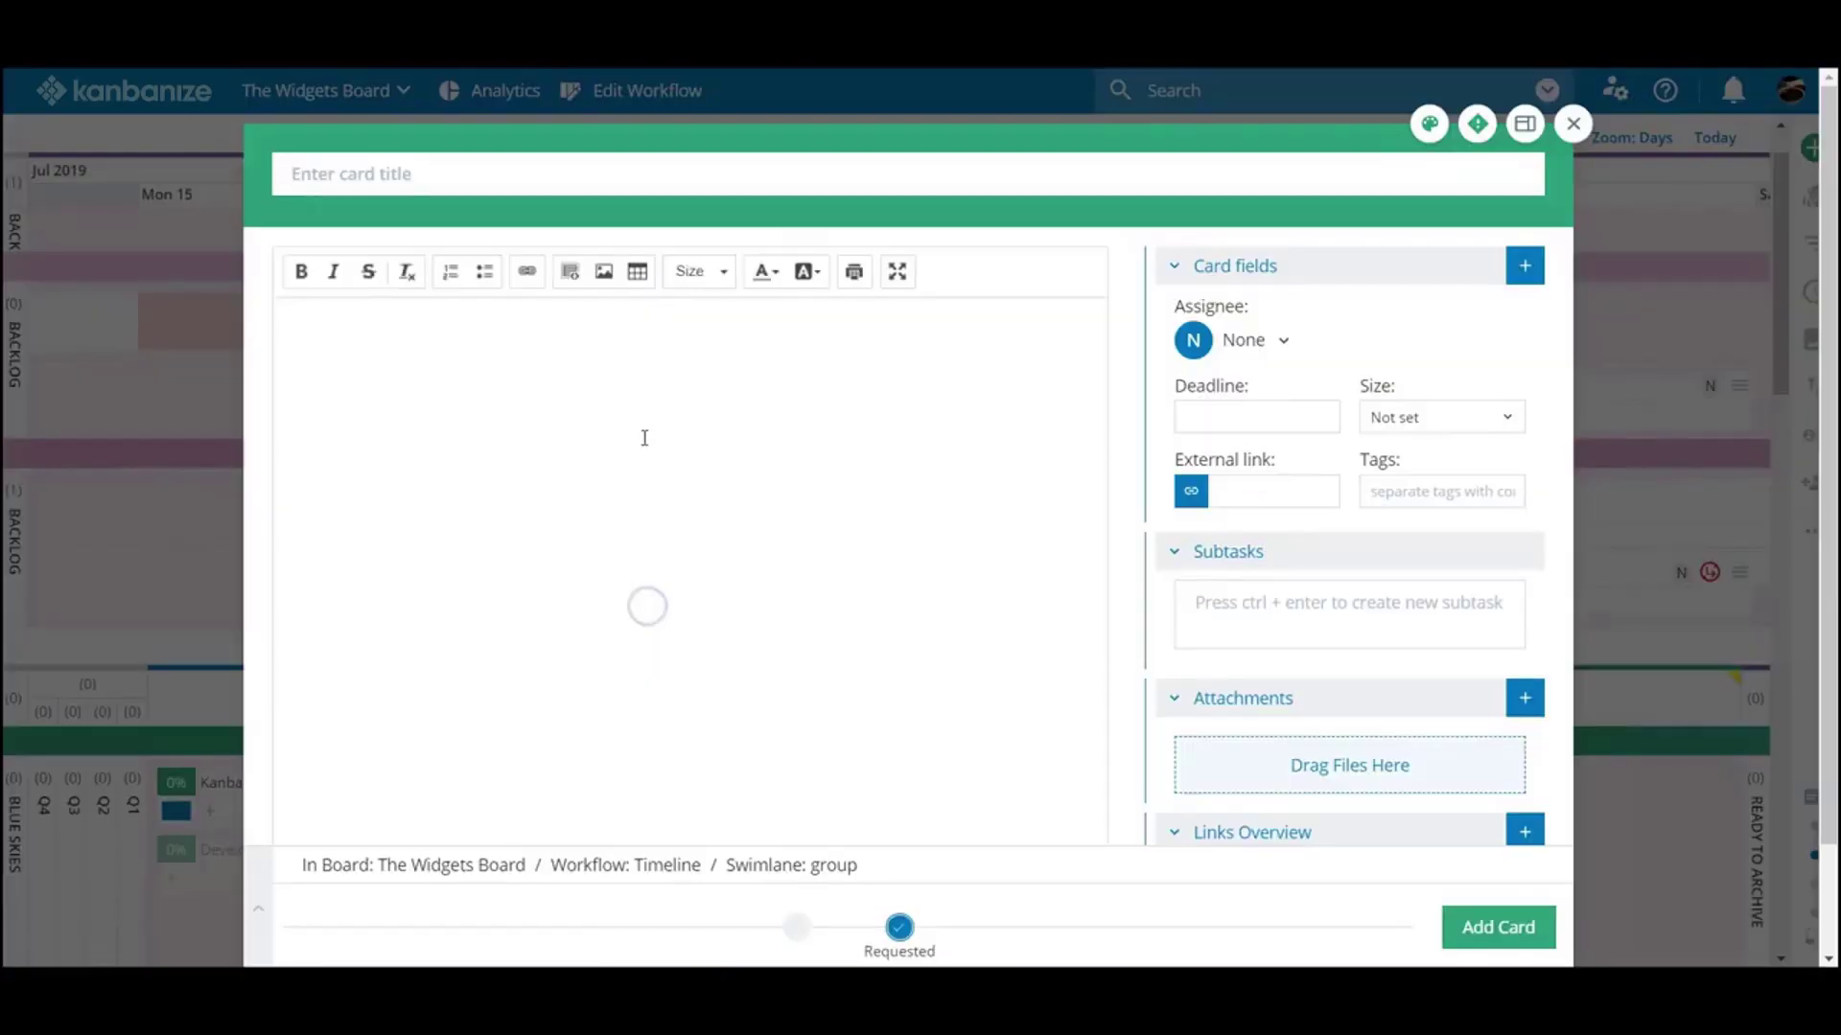
- Create the card 'Parent of existing initiative item' and review its details and Developing Time link
text(Parent of existing initiative item)
key(Return)
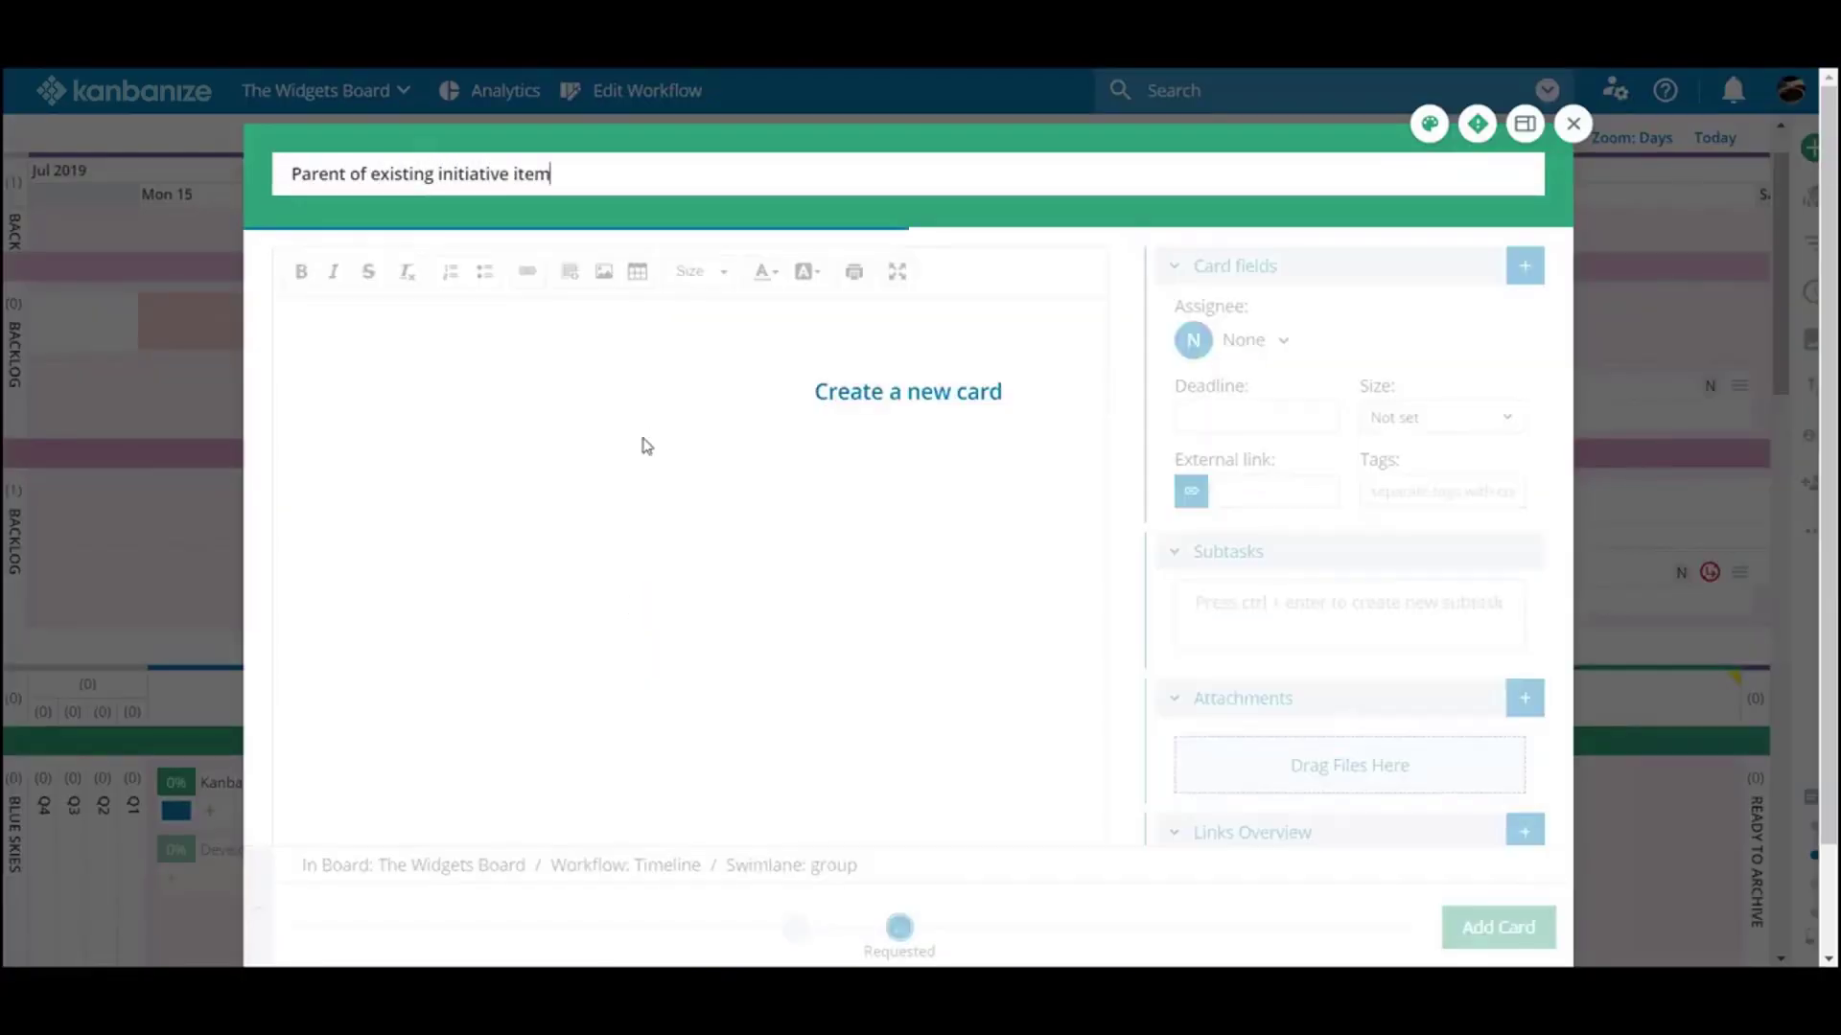
click(599, 644)
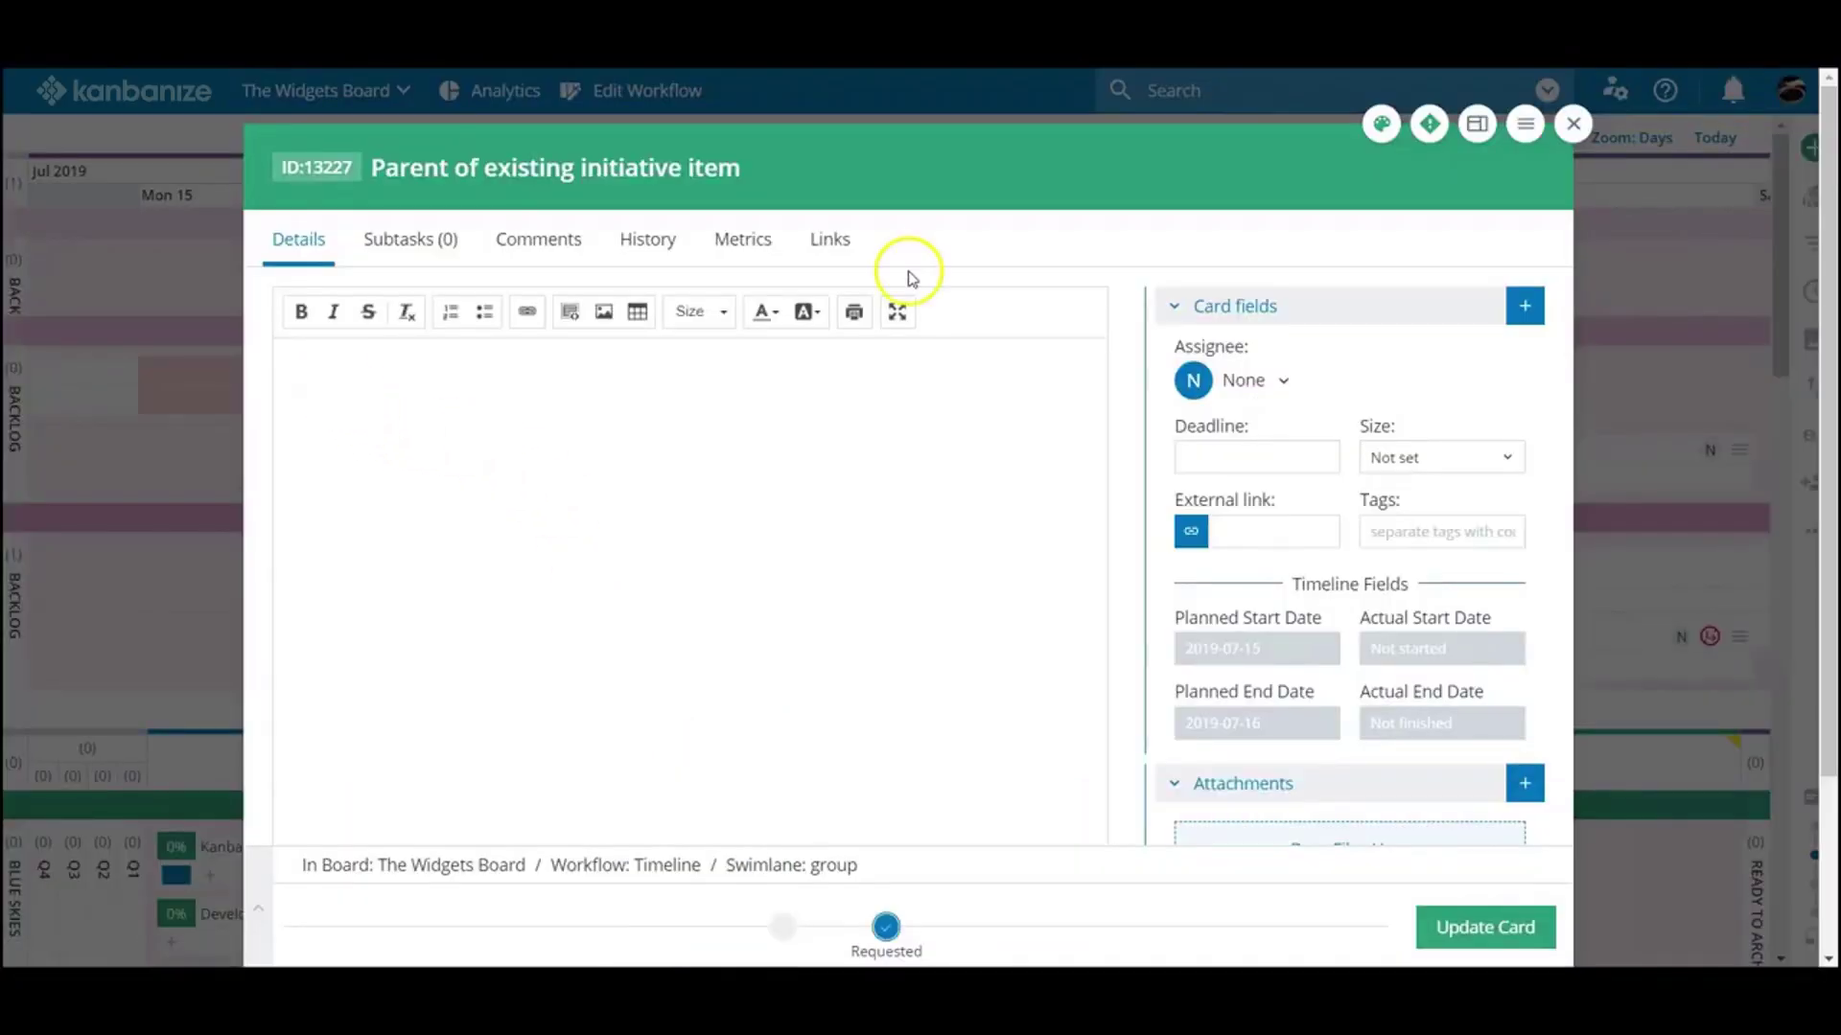
scroll(944, 676, down, 3)
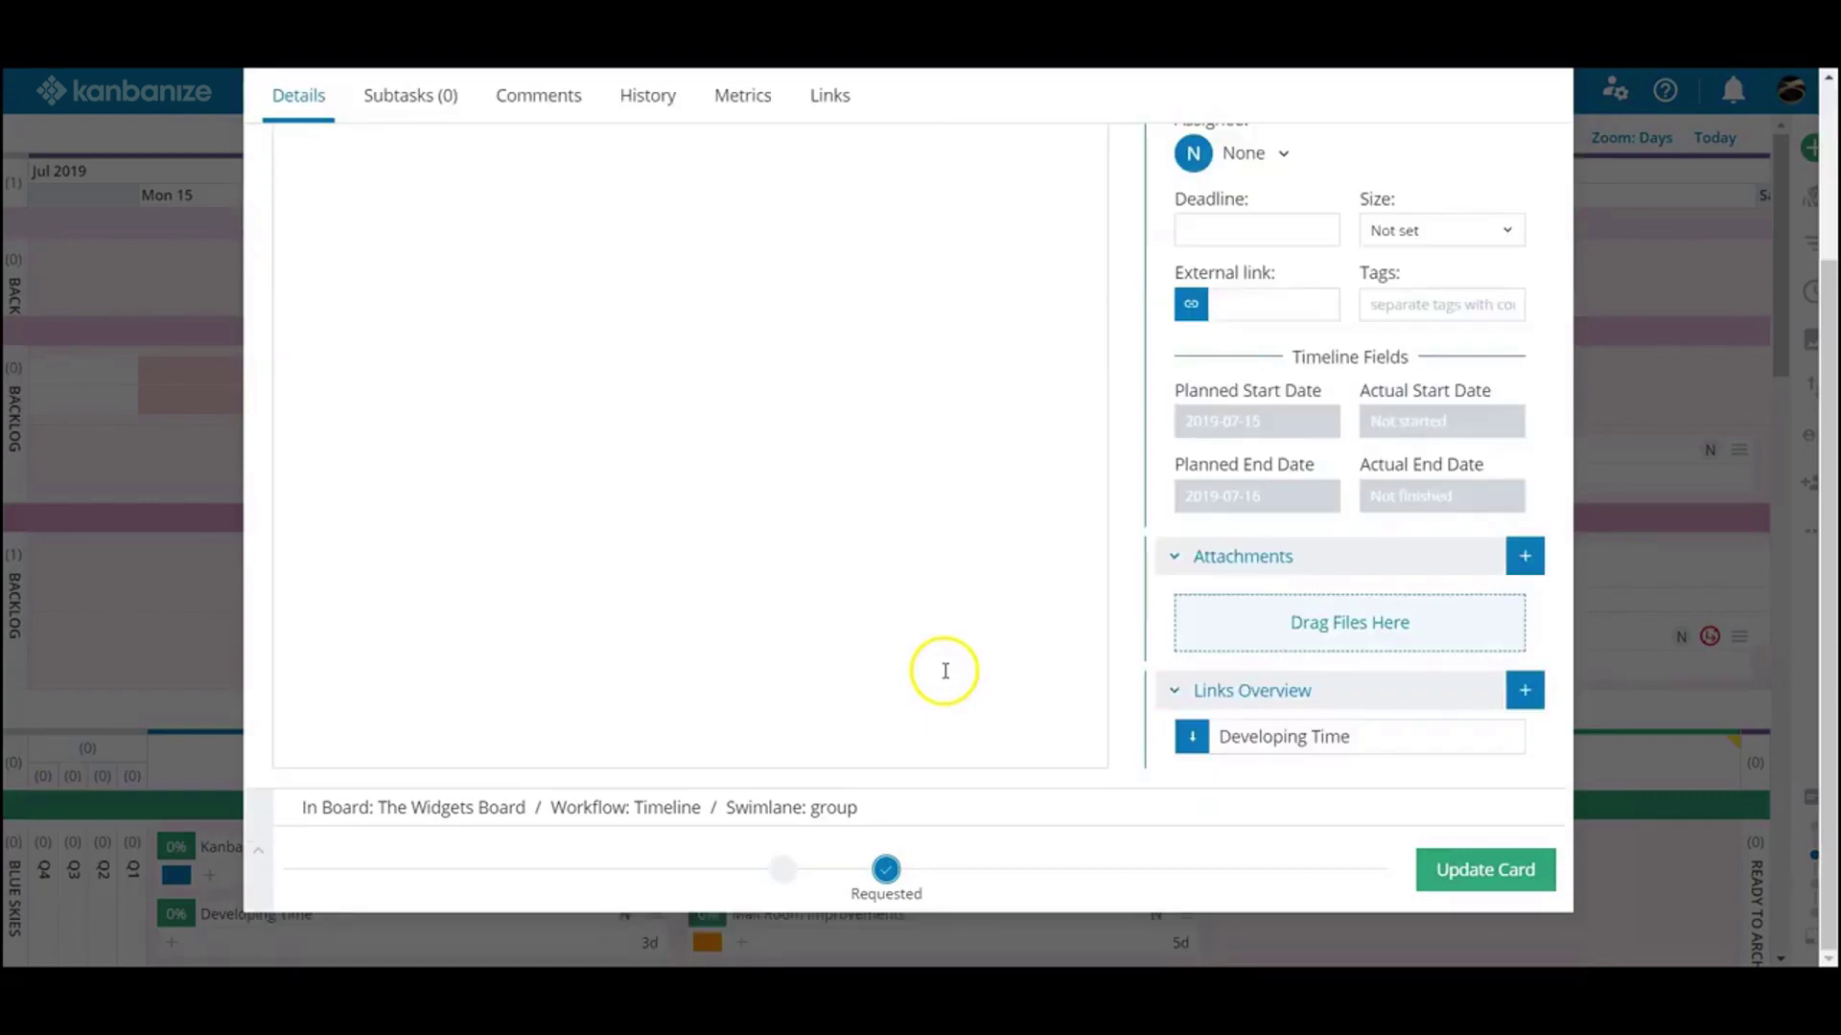
scroll(945, 650, up, 3)
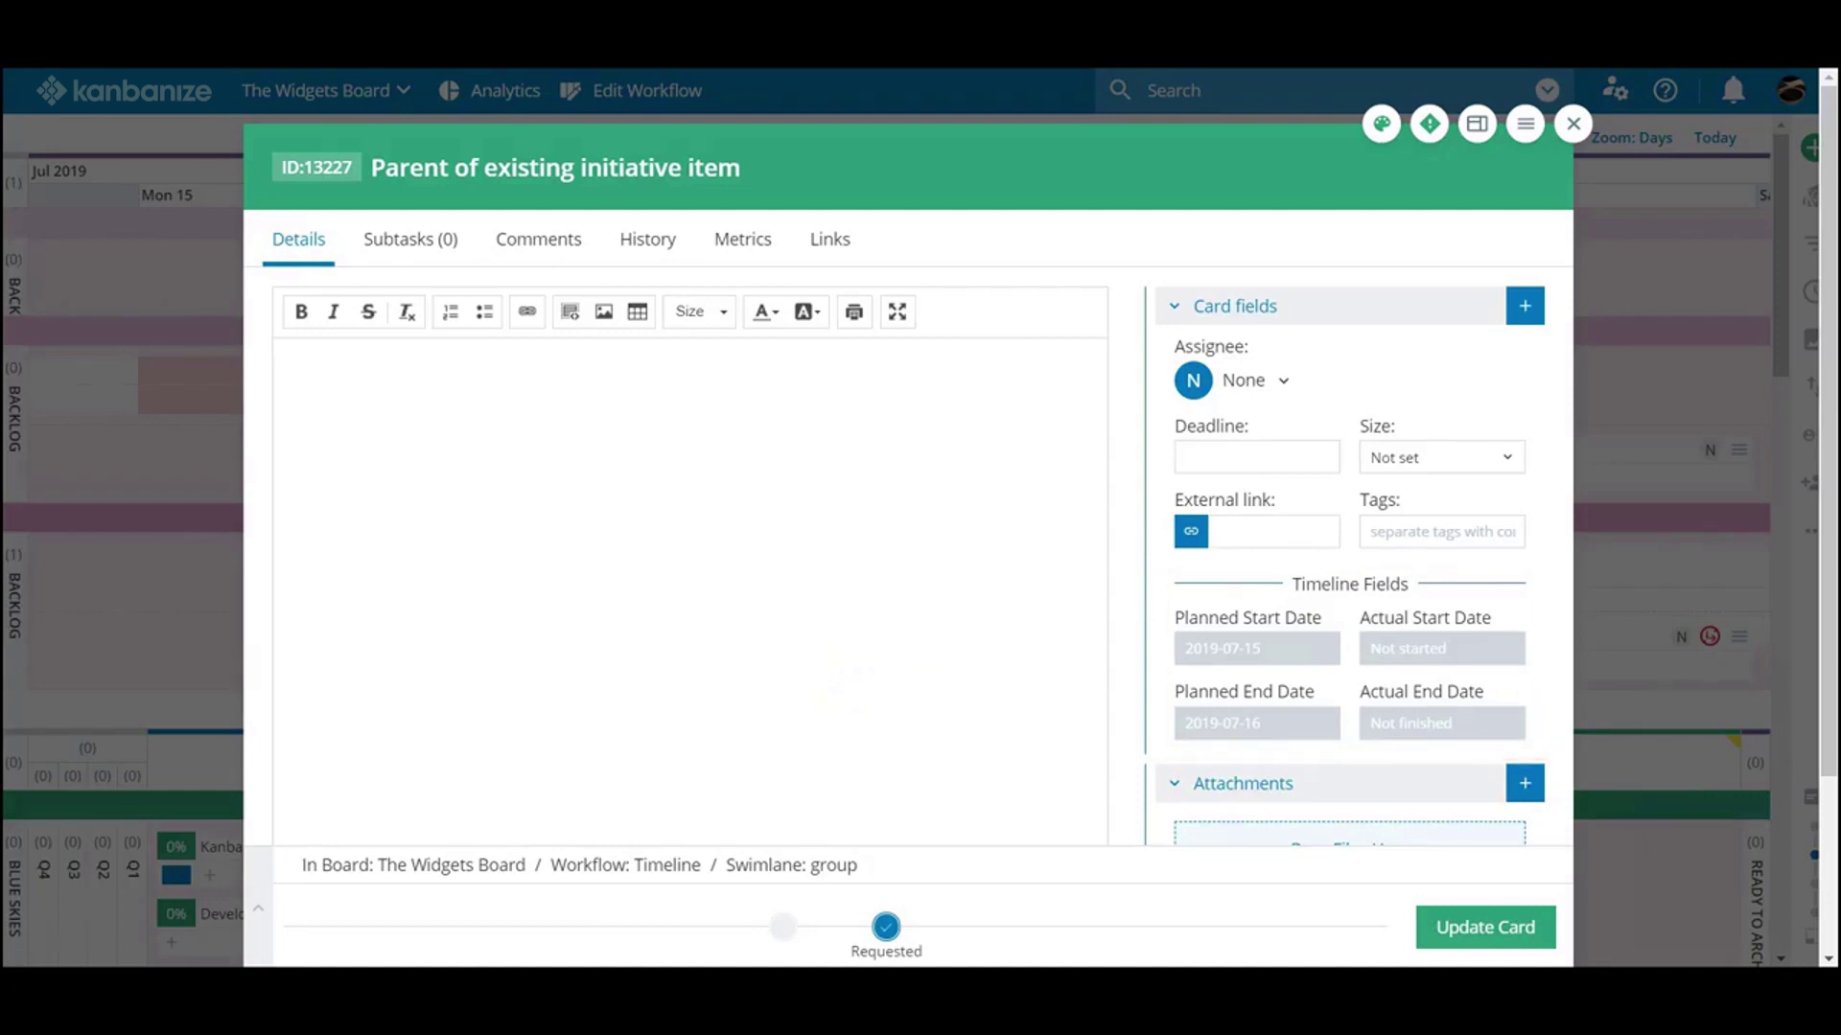
- Give Parent of existing initiative item placeholder description text and a team-member assignee, then save it
click(431, 408)
text(fhihihcihcid)
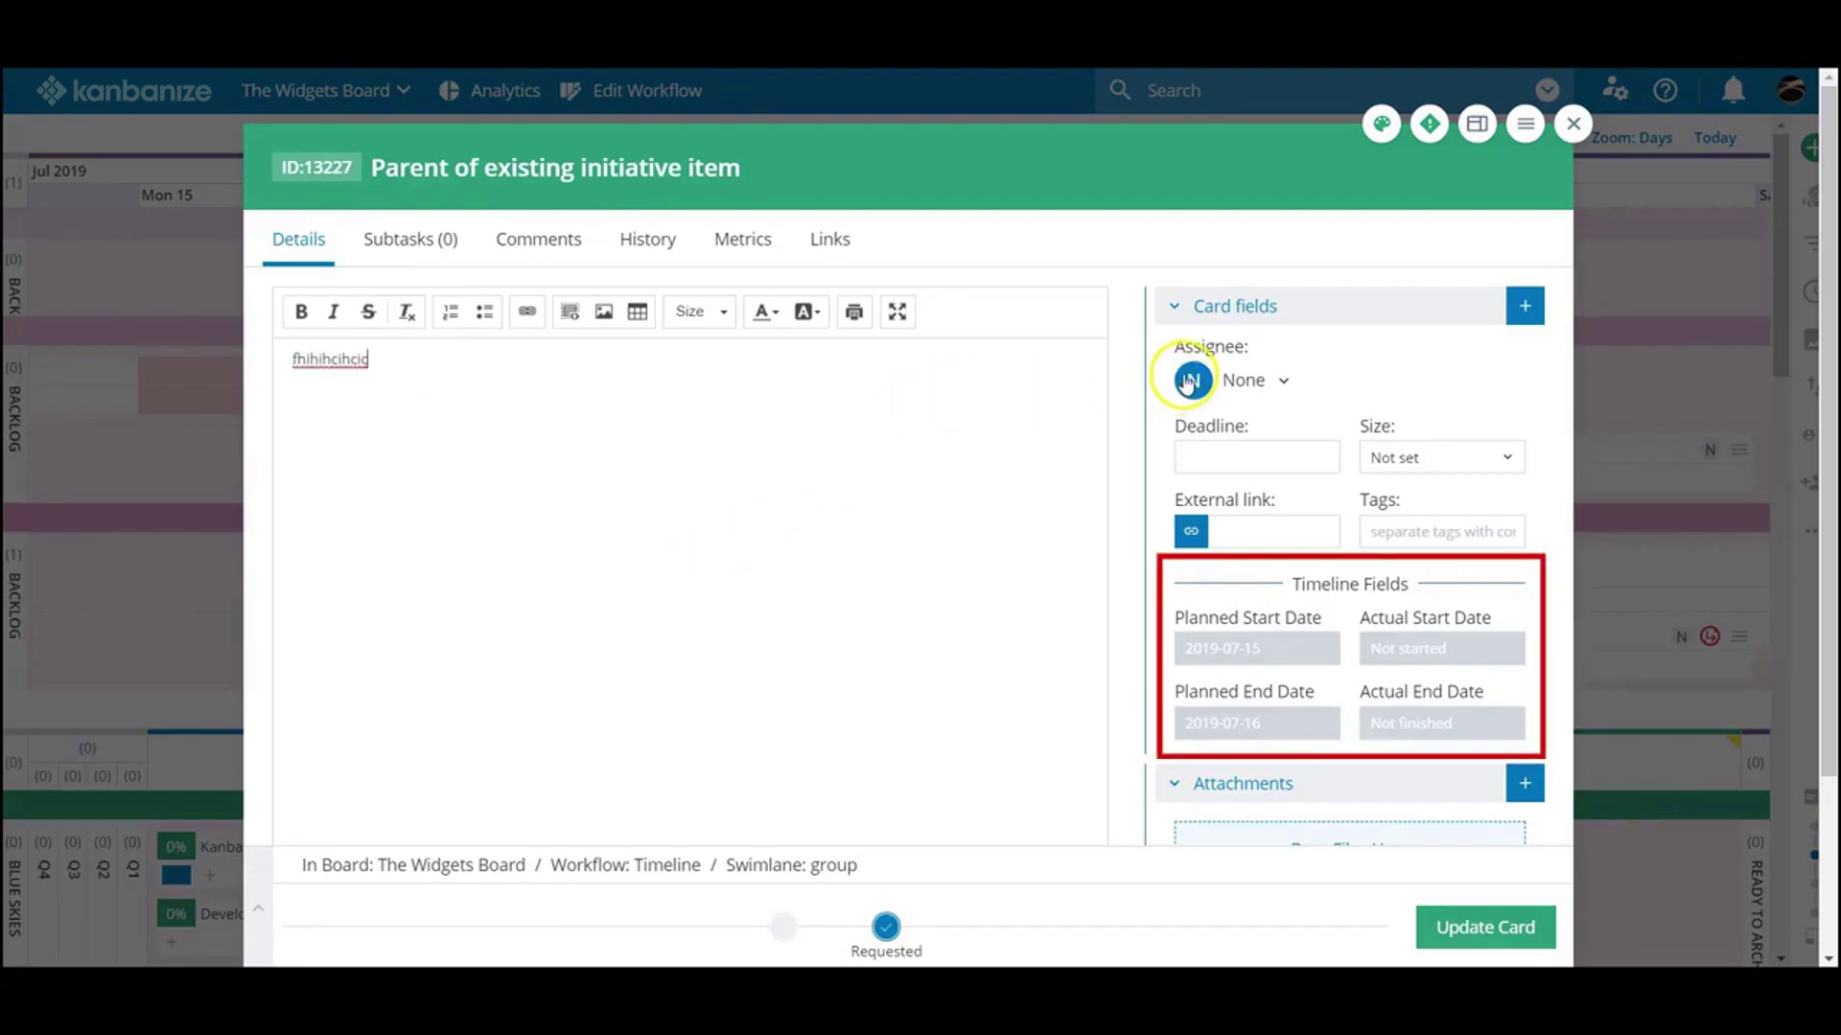
click(1189, 382)
click(1199, 507)
scroll(1271, 645, down, 2)
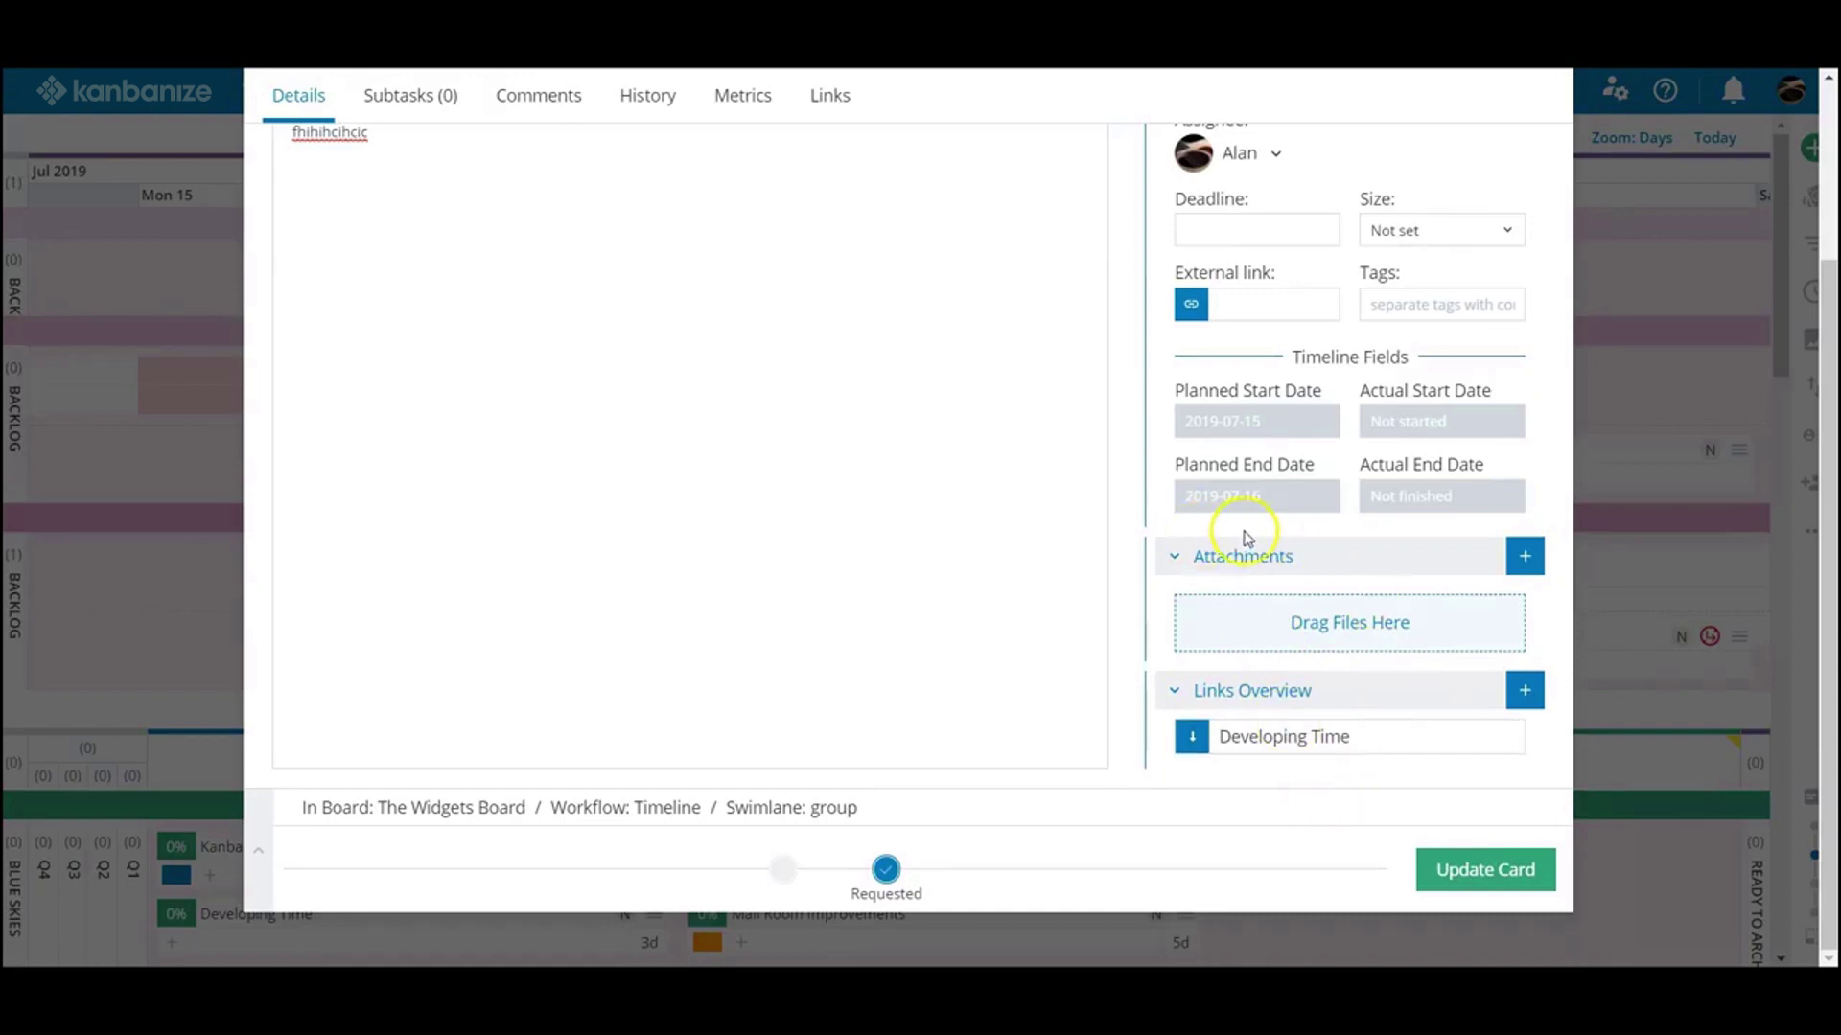
click(1477, 867)
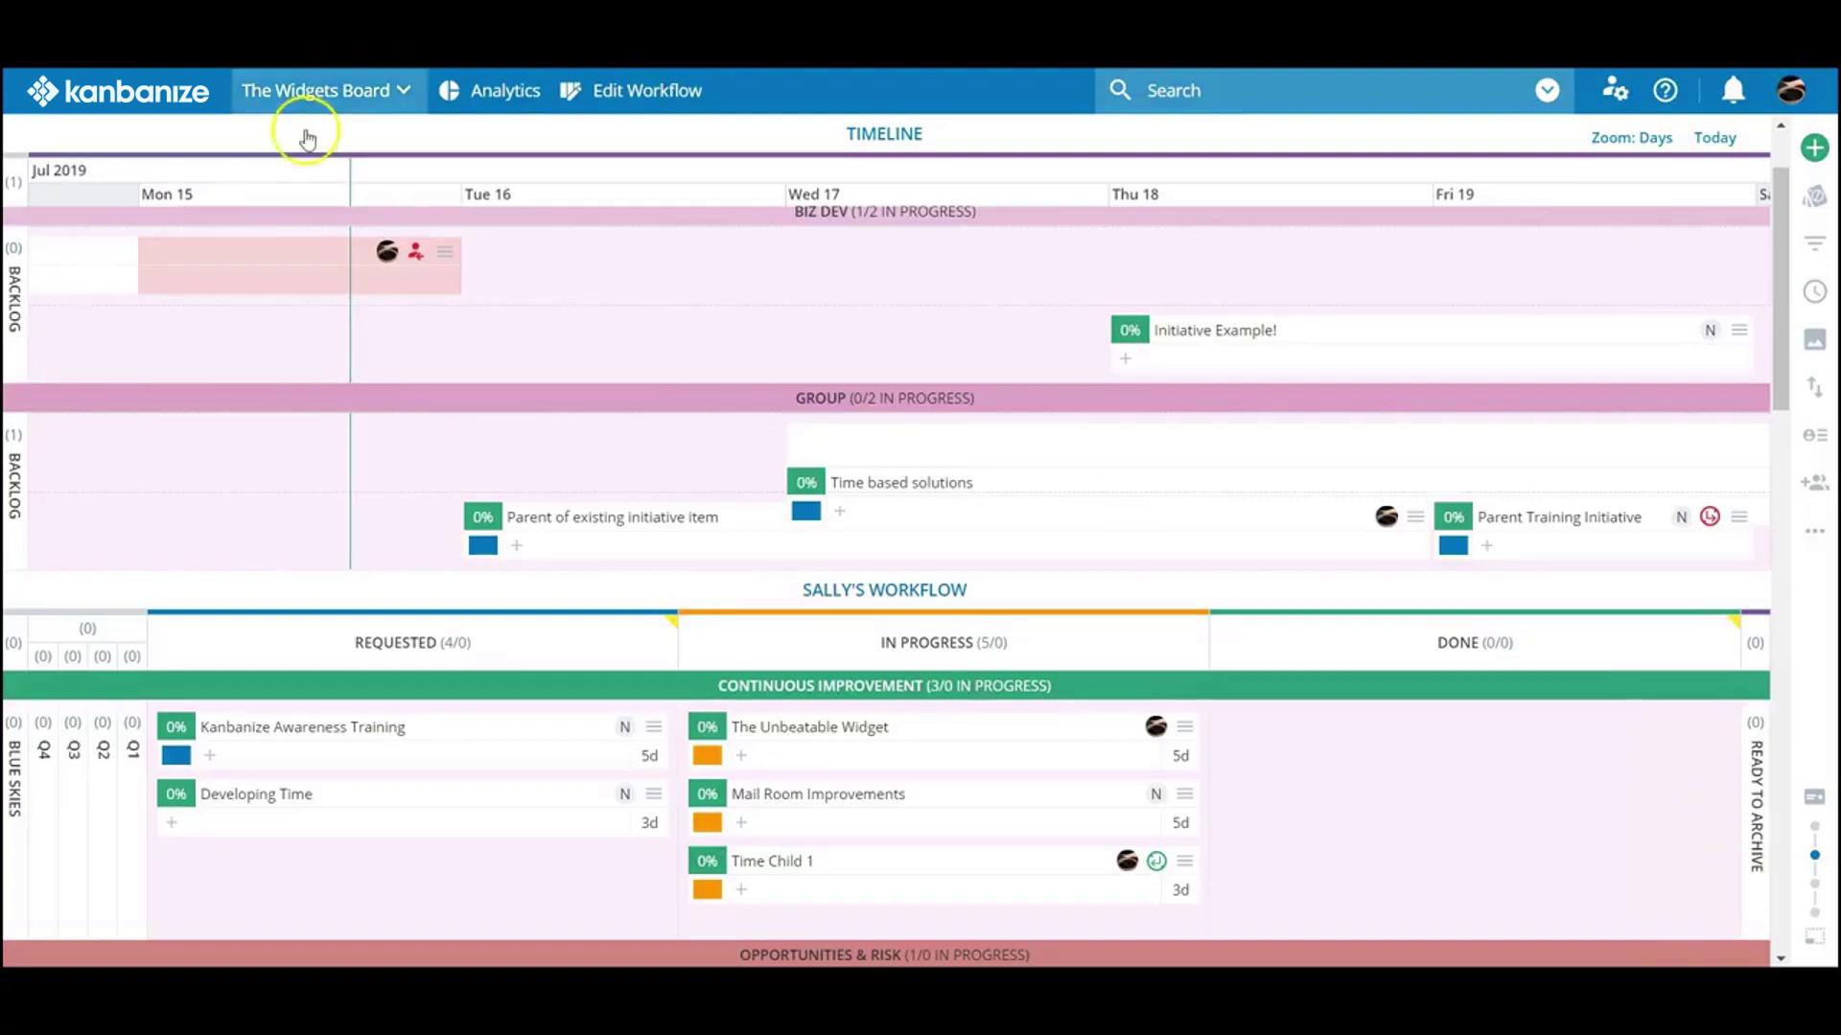
- Start Time based solutions on Thu 18, size the parent initiative 3, and find Child of Time Initiative
scroll(646, 447, up, 1)
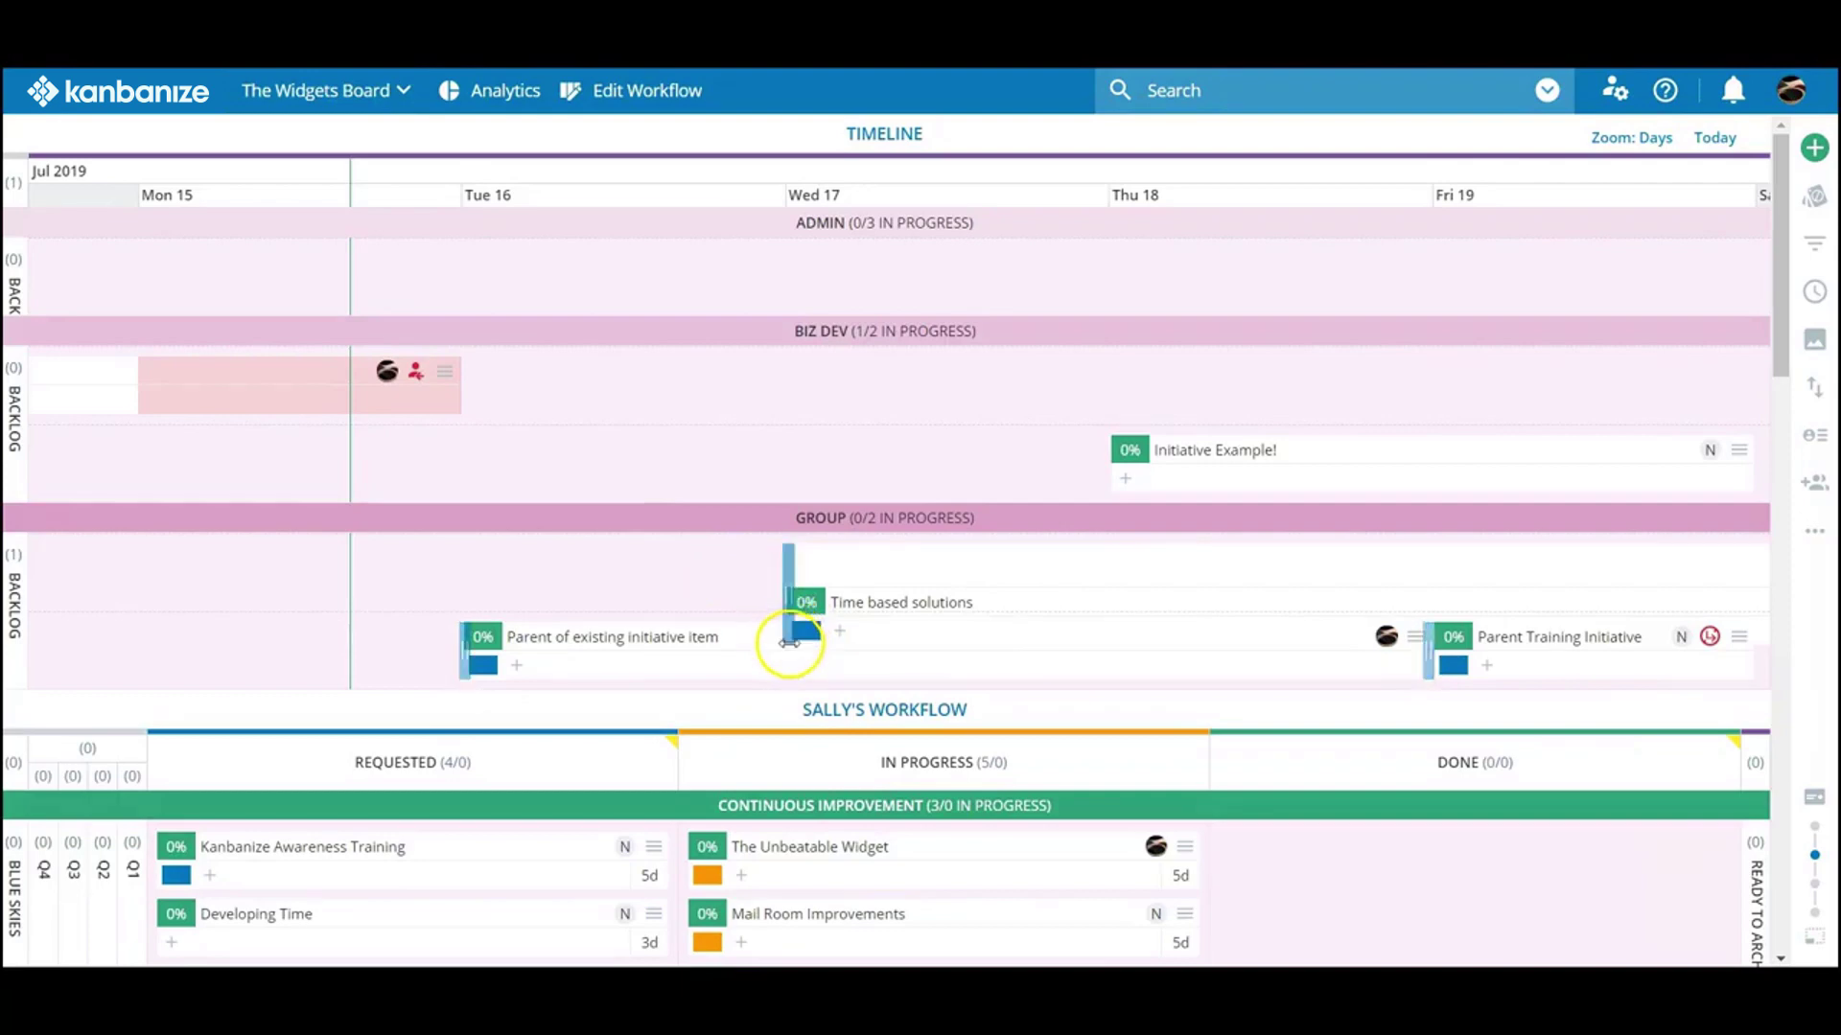
drag(788, 634, 1112, 634)
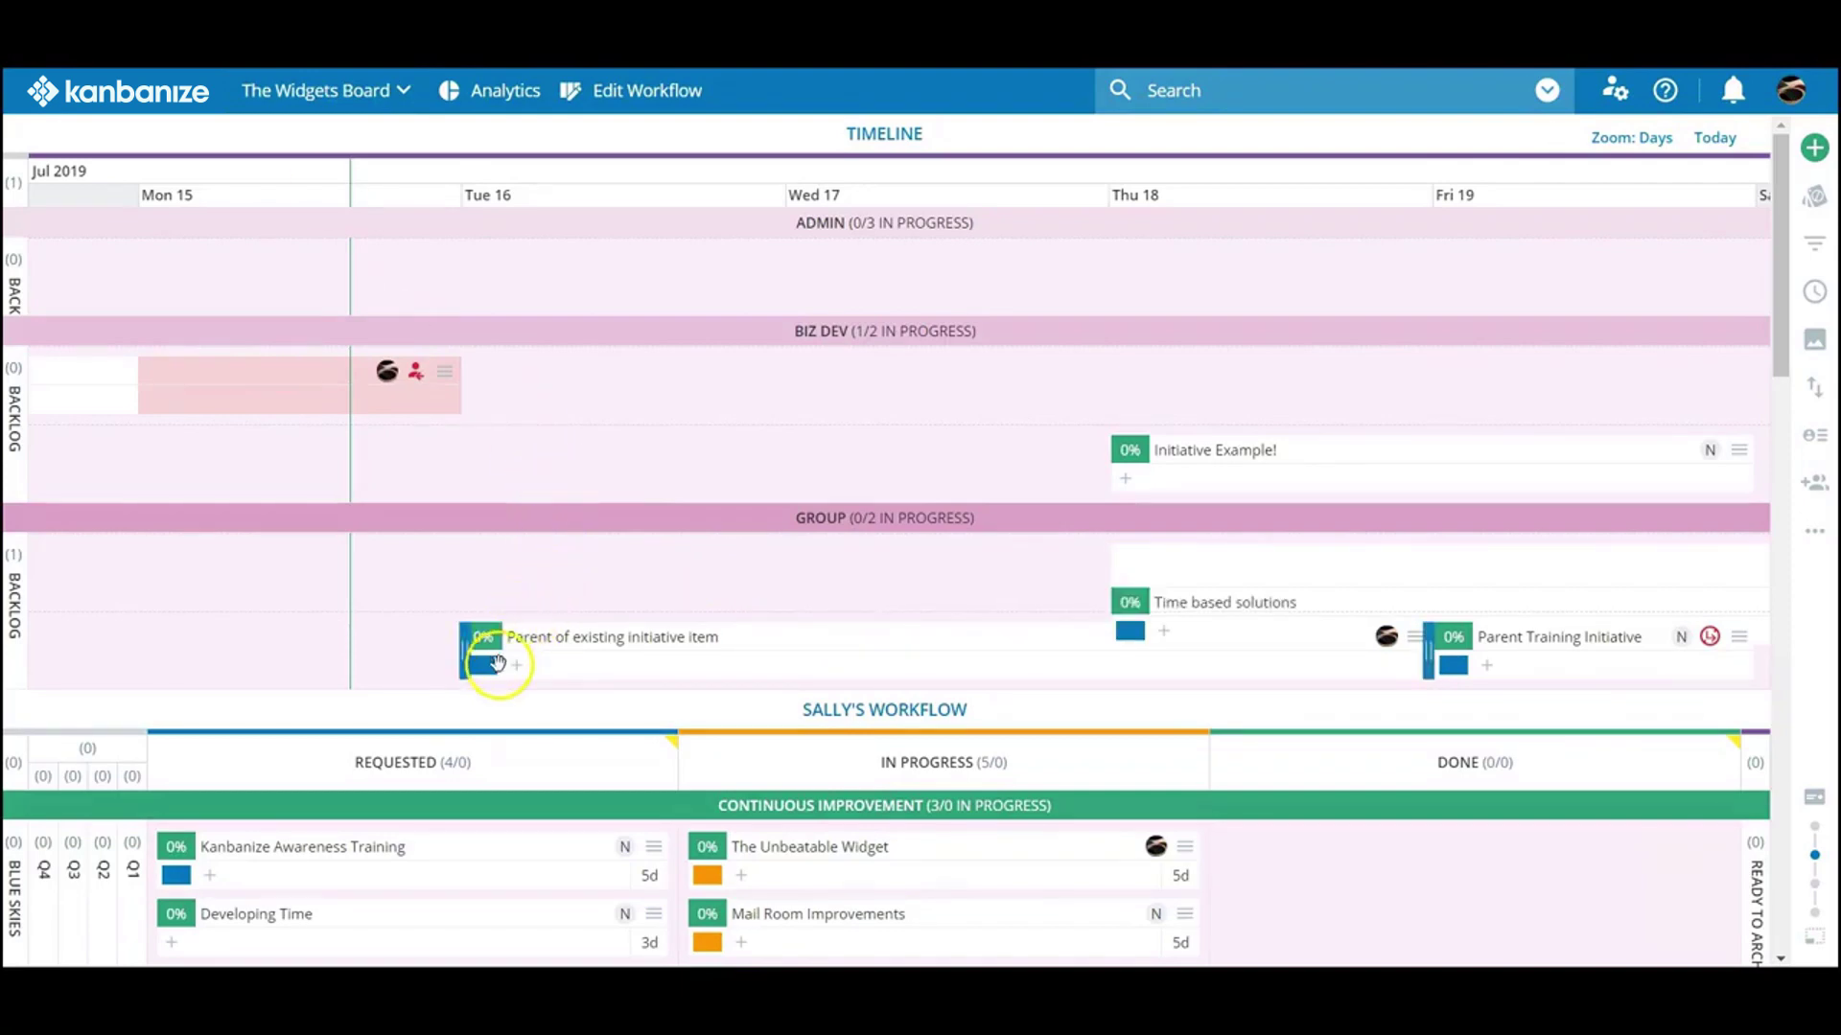
click(493, 673)
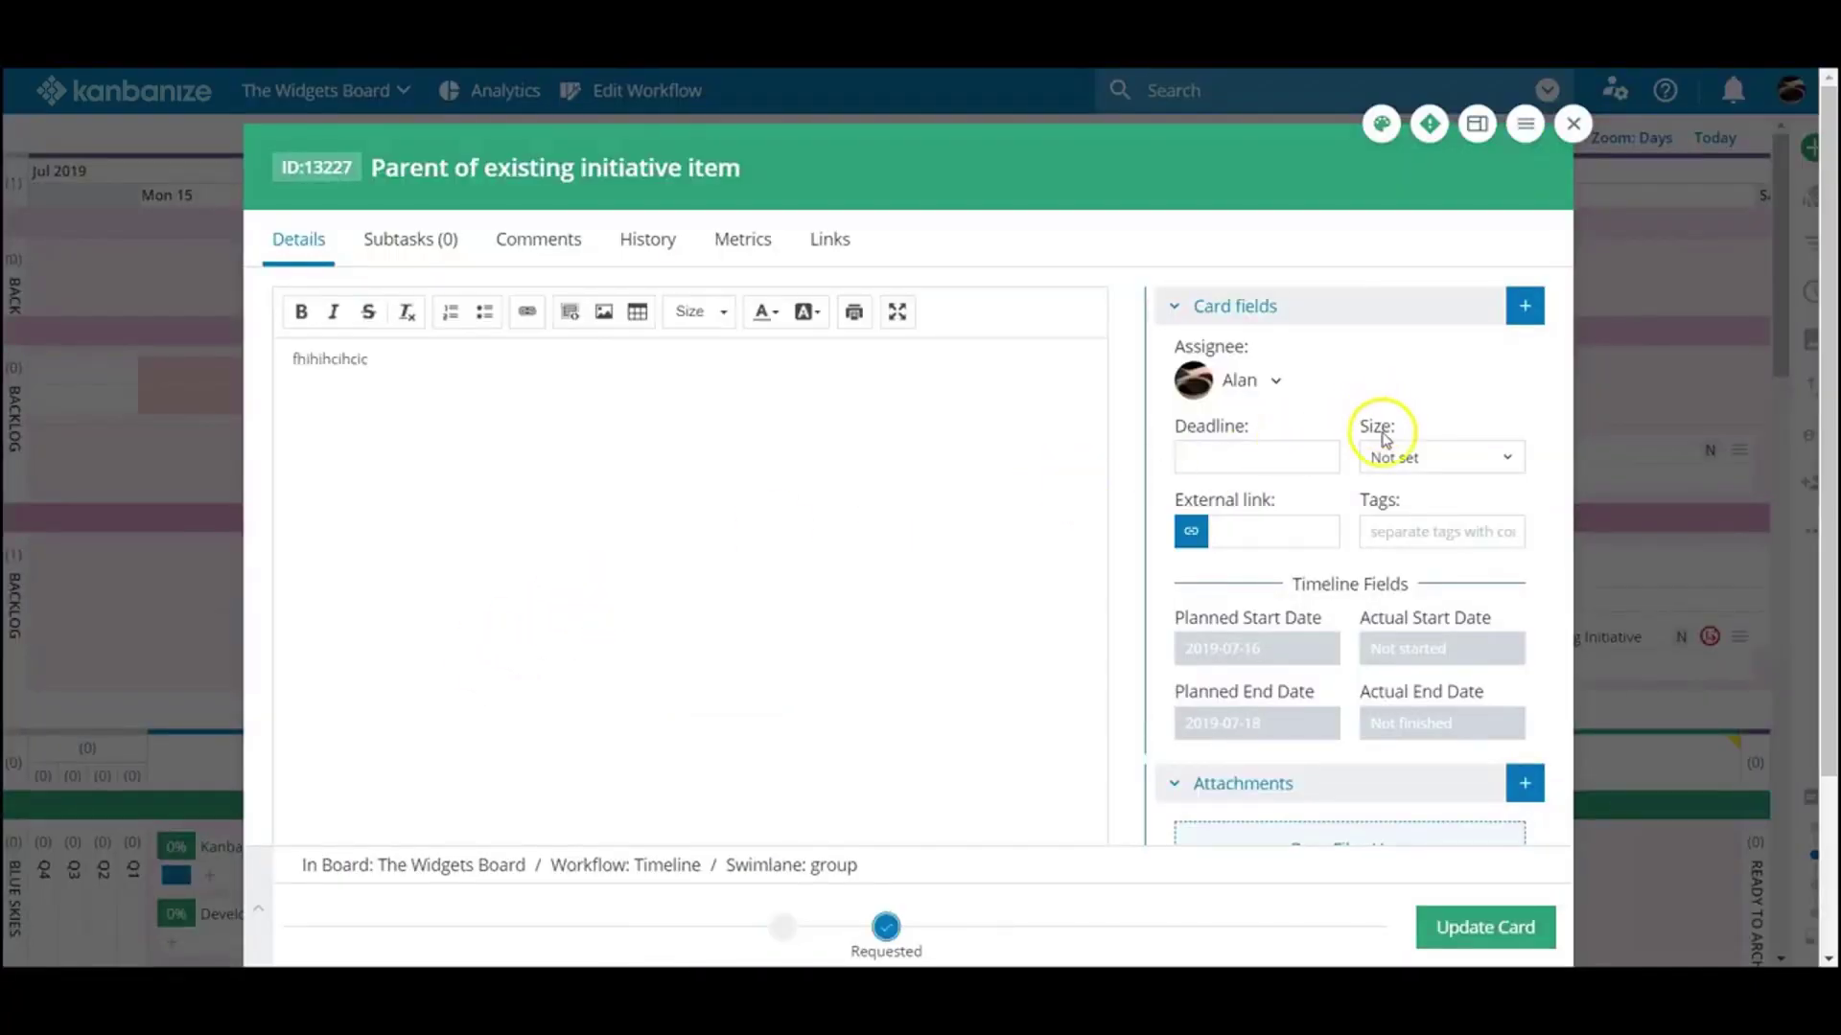
click(1420, 460)
click(1376, 538)
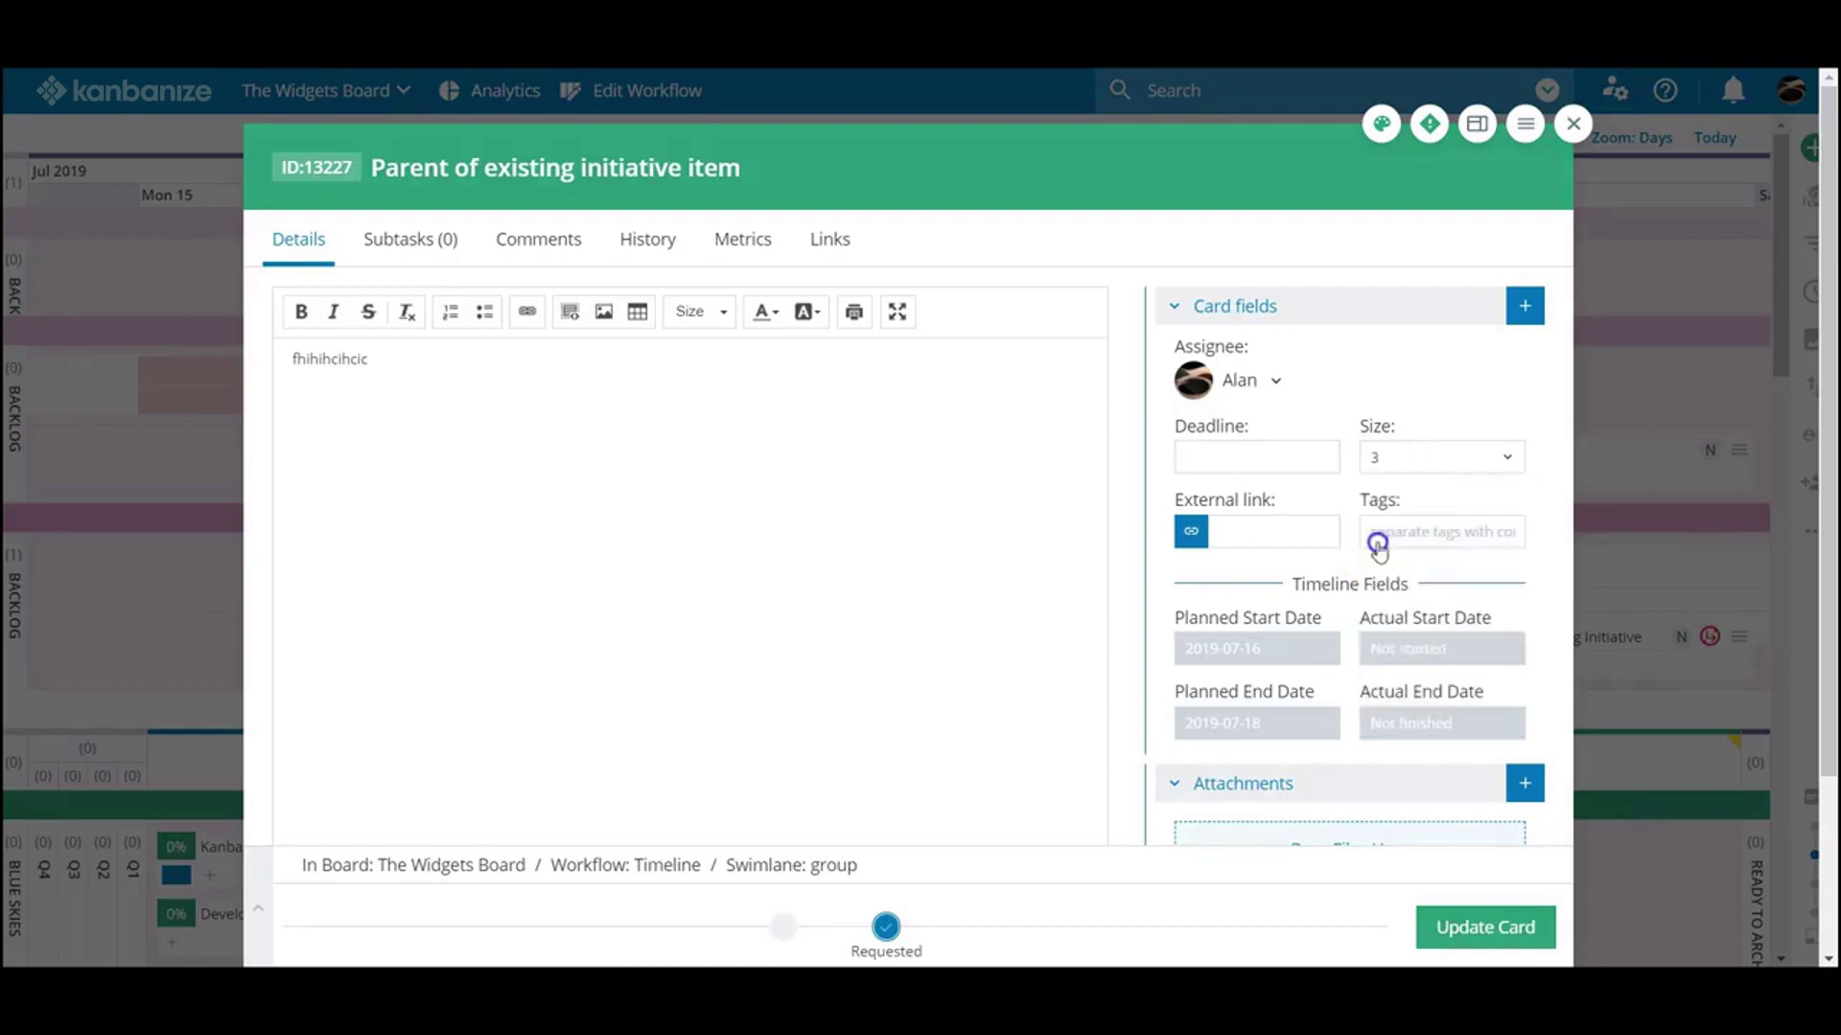
key(Escape)
click(1133, 478)
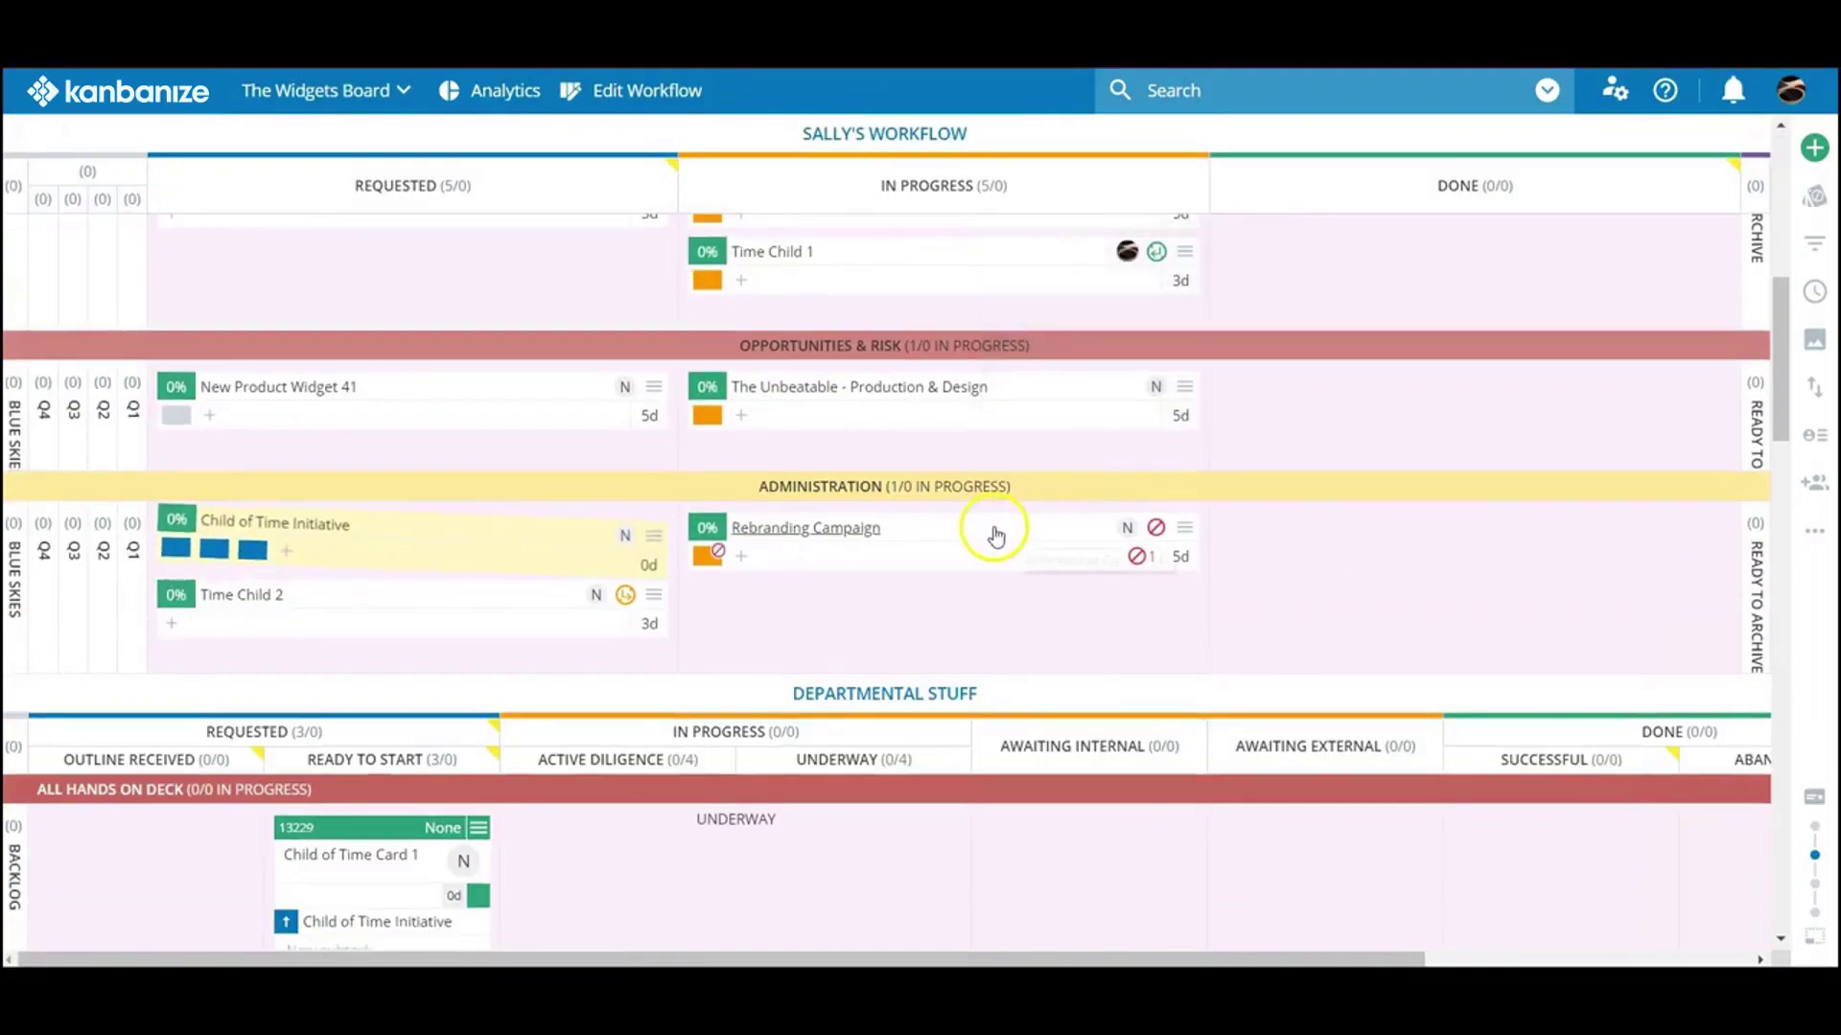
- Move Child of Time Card 3 from Ready to Start into Underway
click(252, 550)
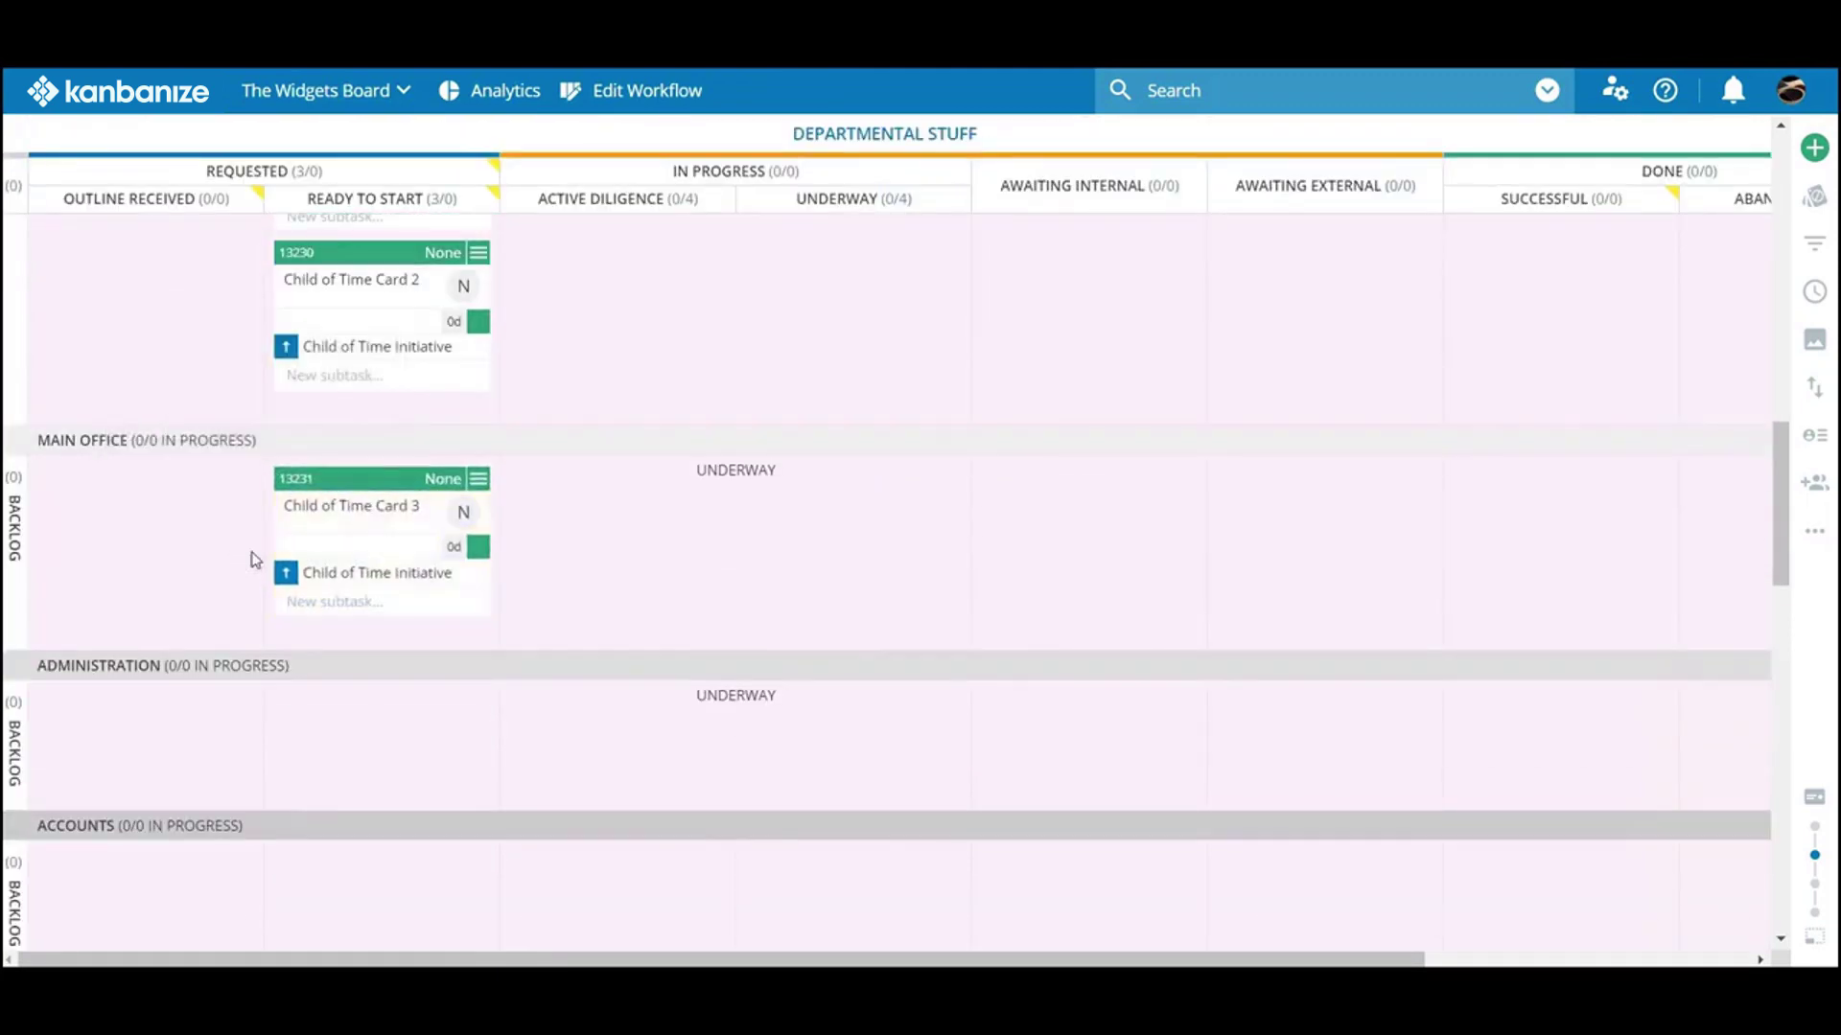
drag(375, 481, 703, 526)
scroll(703, 527, up, 5)
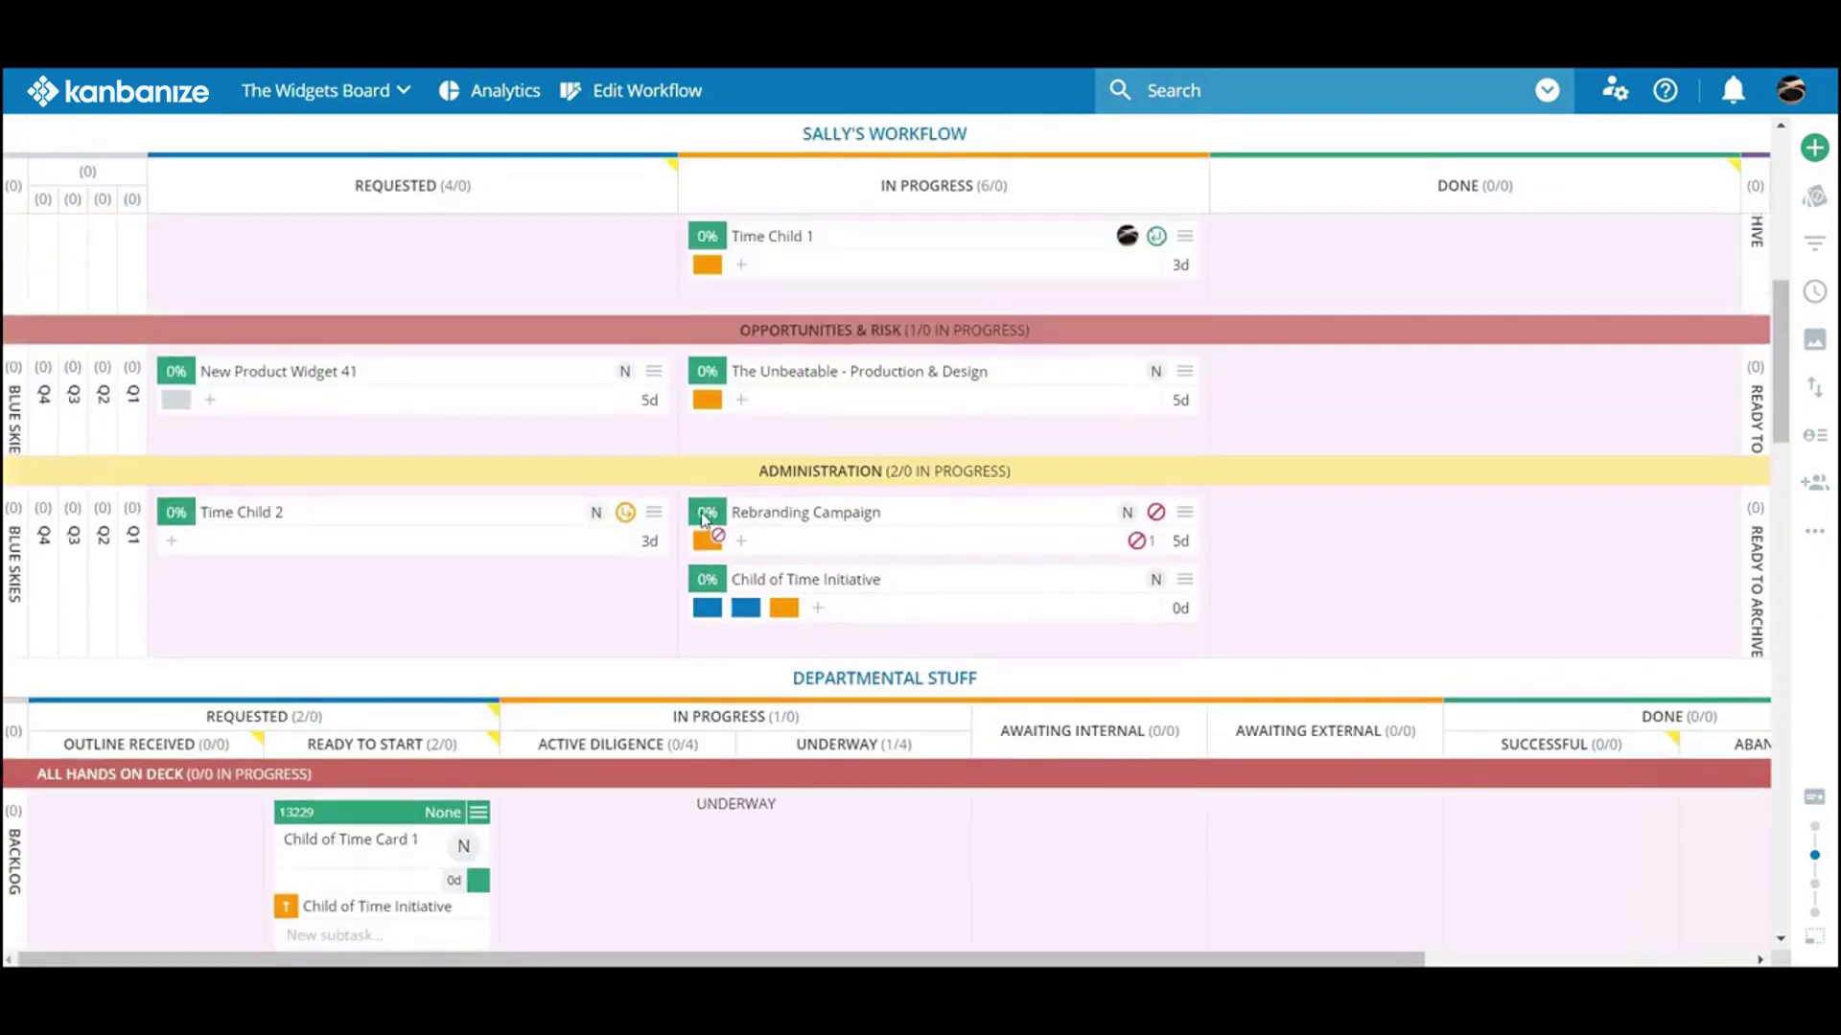
scroll(703, 517, up, 5)
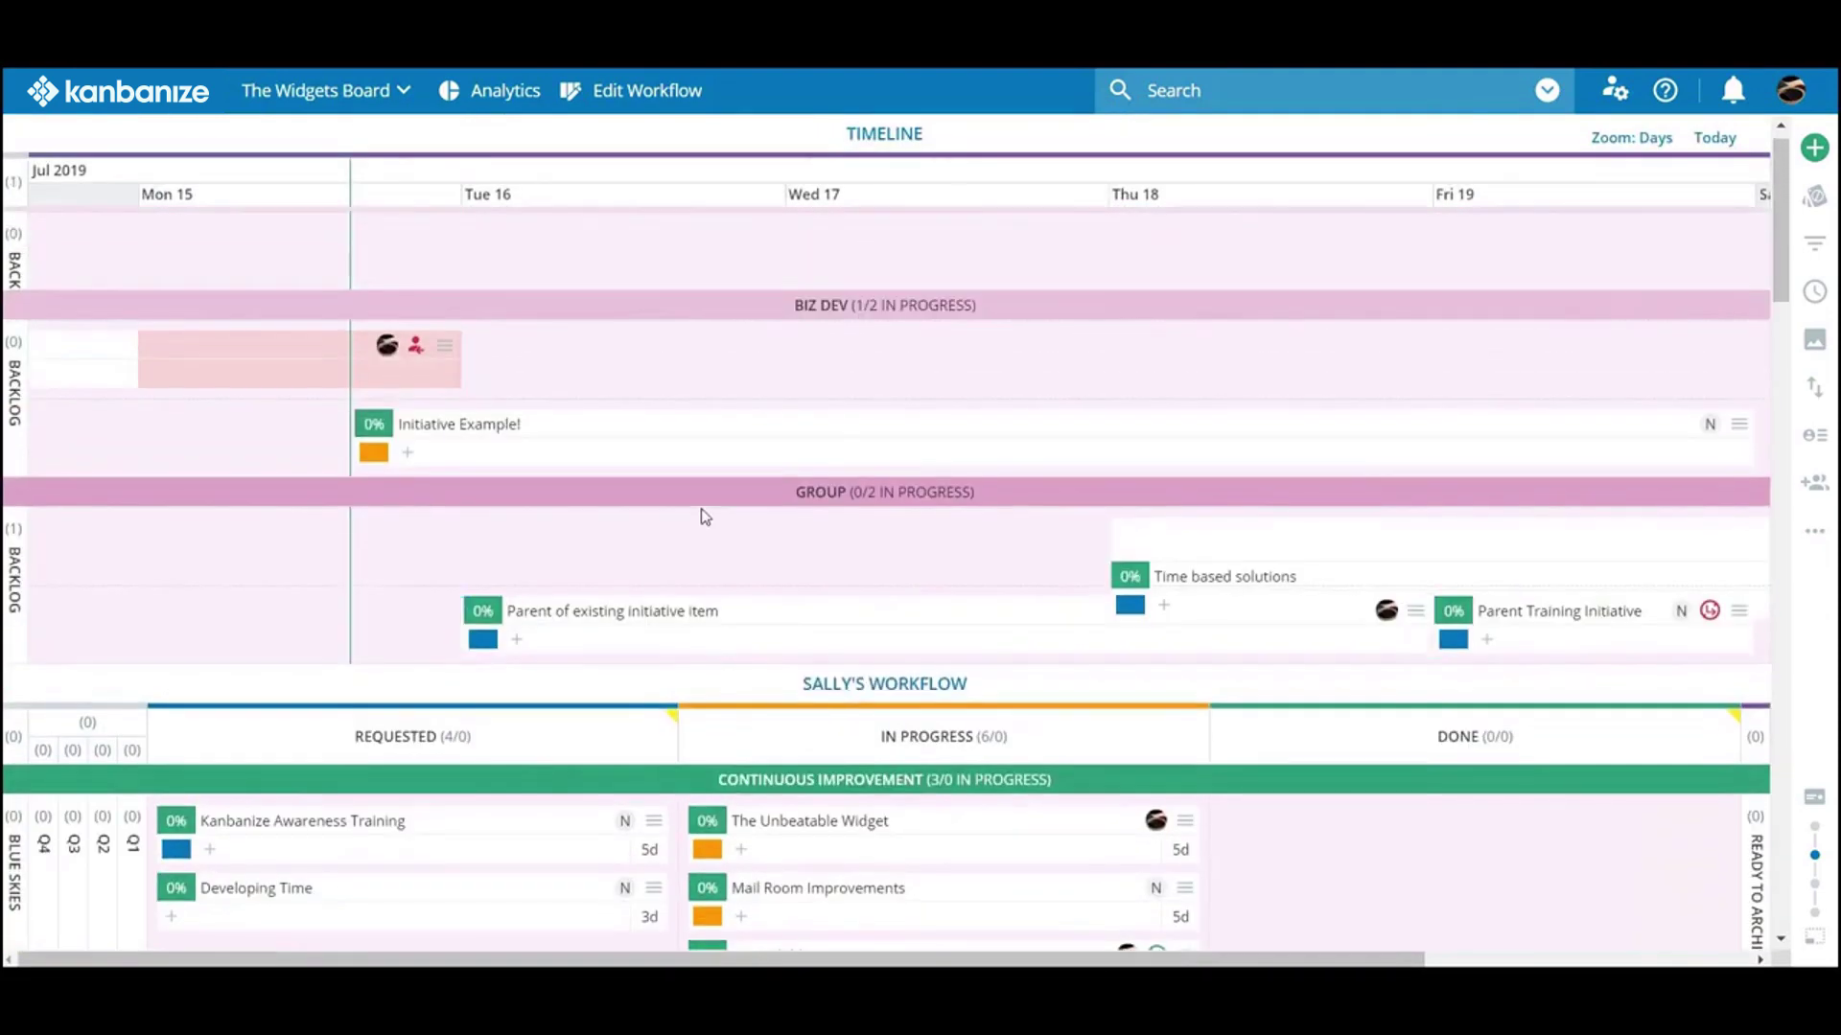
- Pan the timeline back to show Fri 12 through Mon 15
click(270, 356)
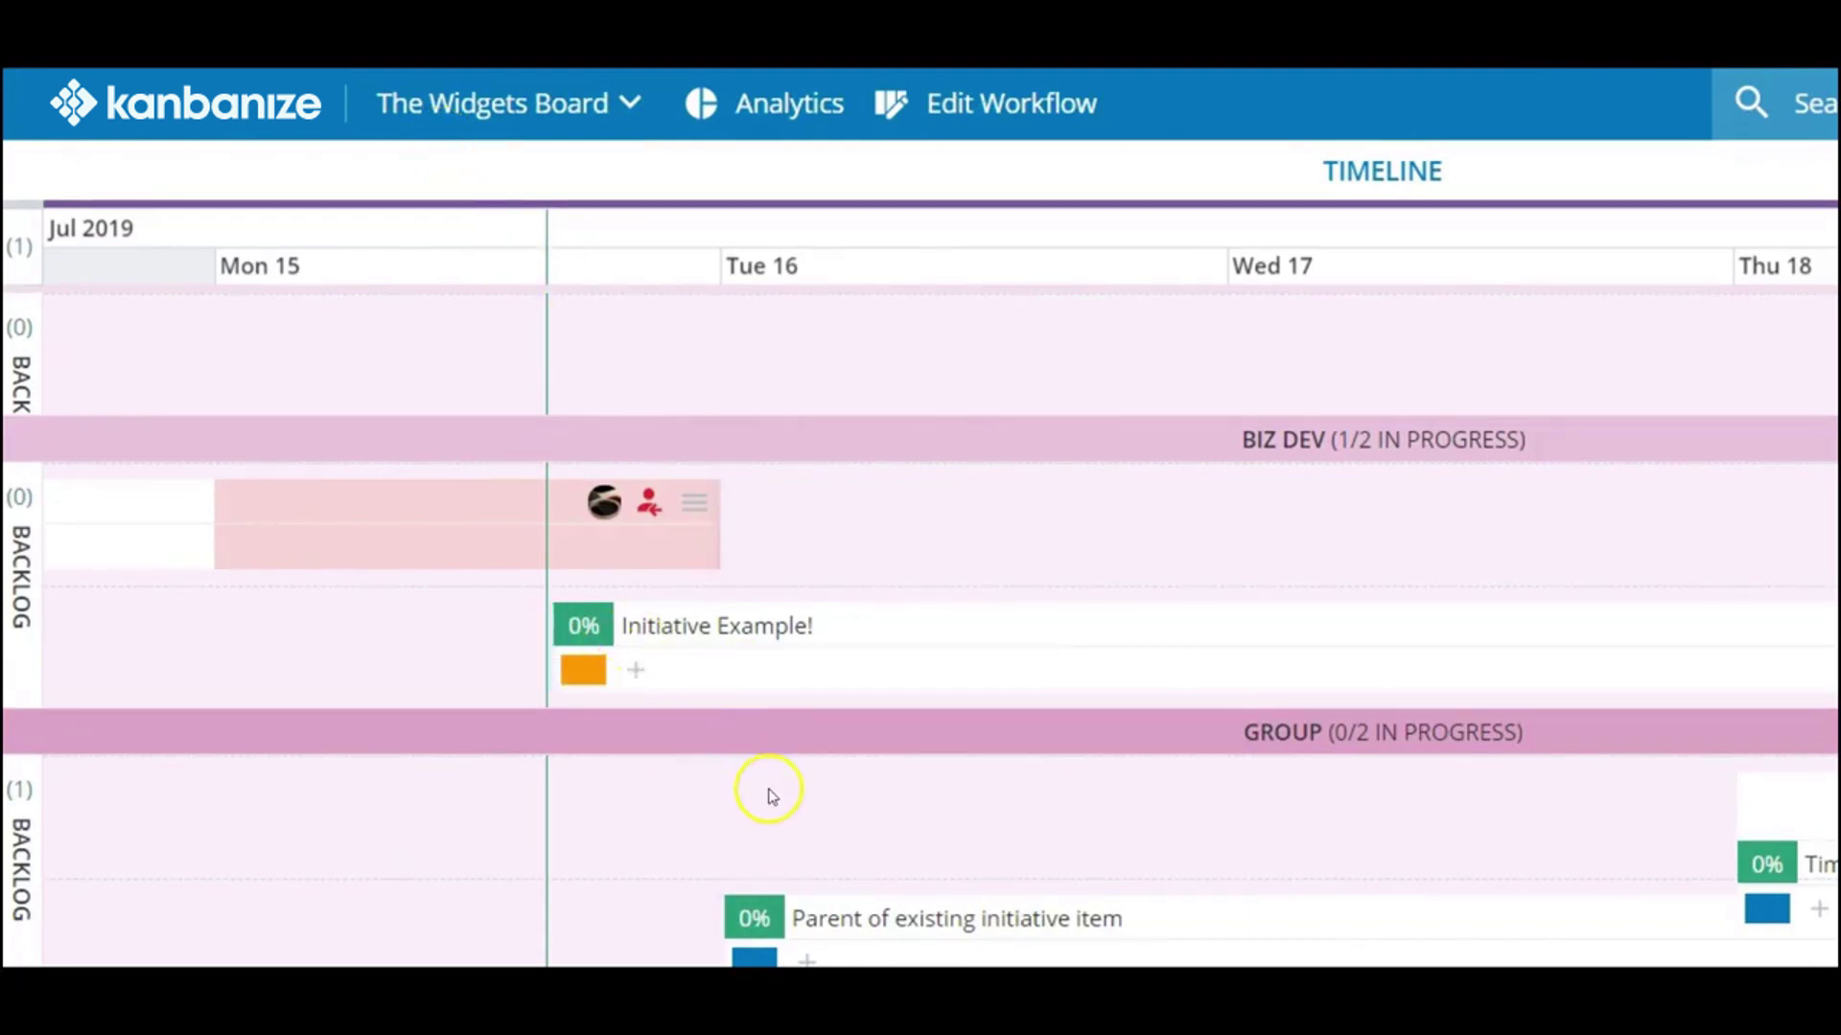
drag(764, 785, 1822, 920)
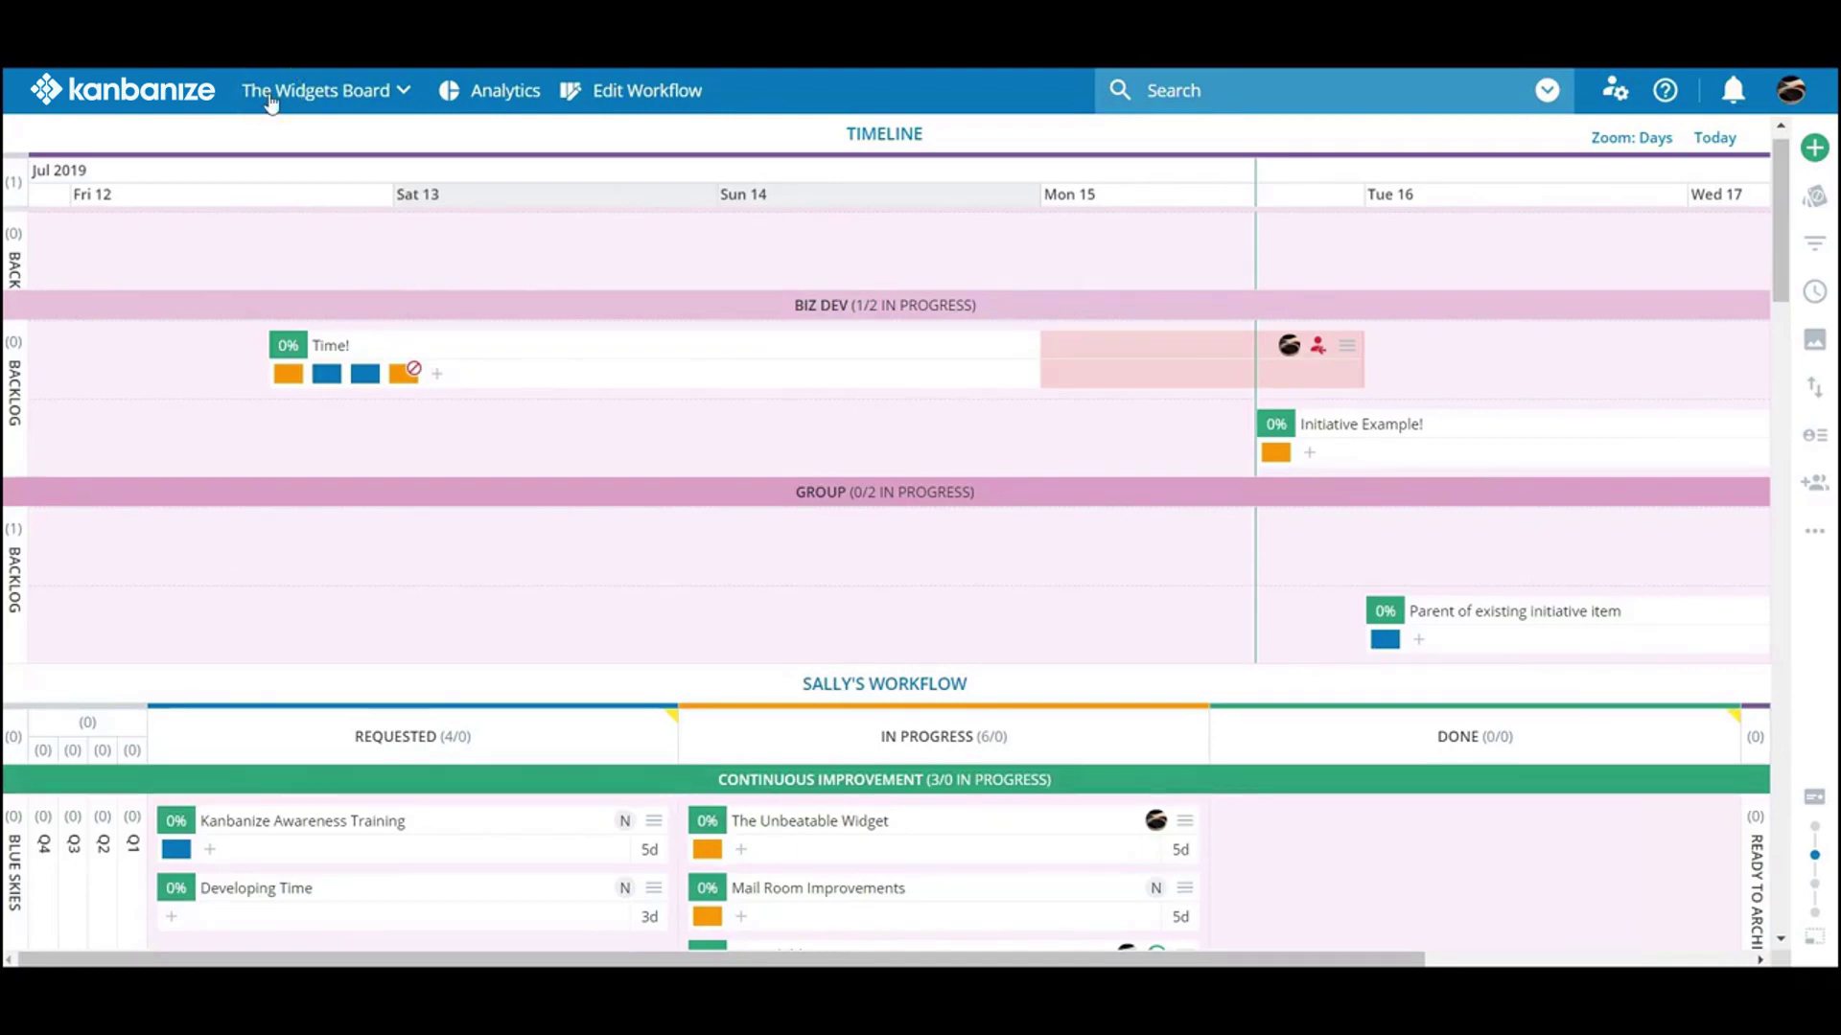
scroll(585, 353, up, 1)
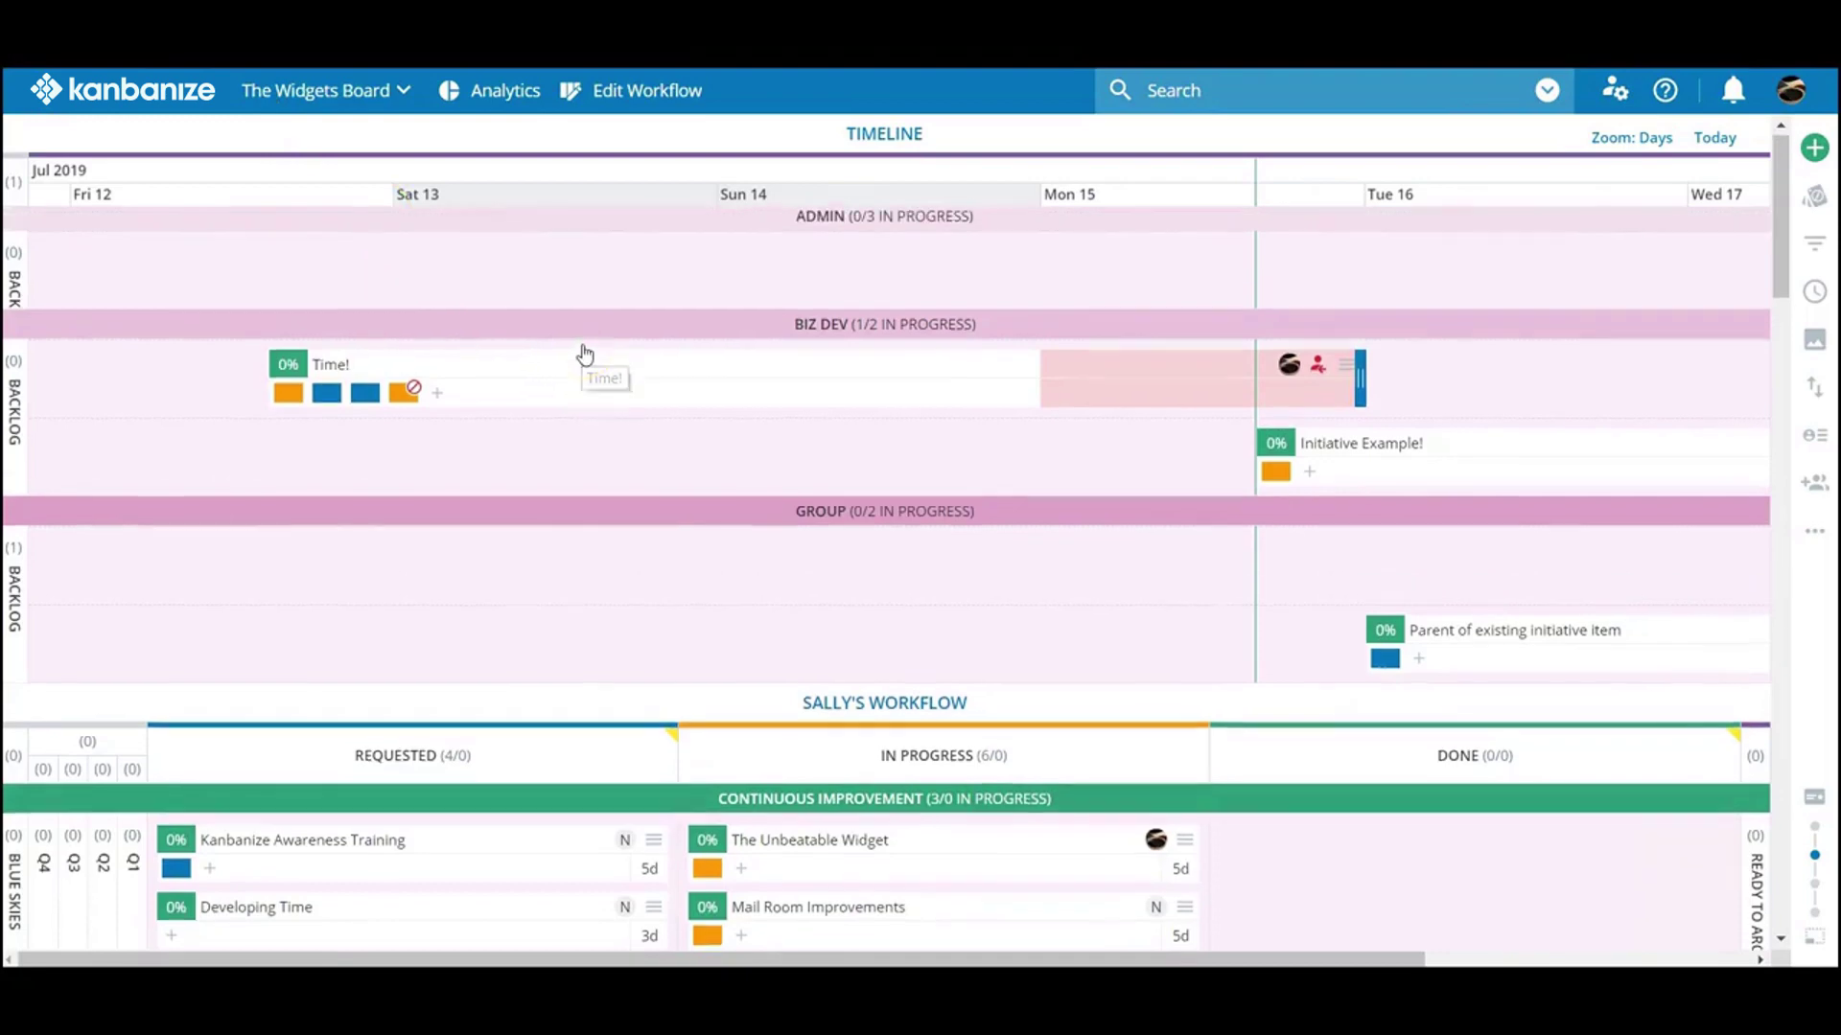
scroll(584, 353, down, 5)
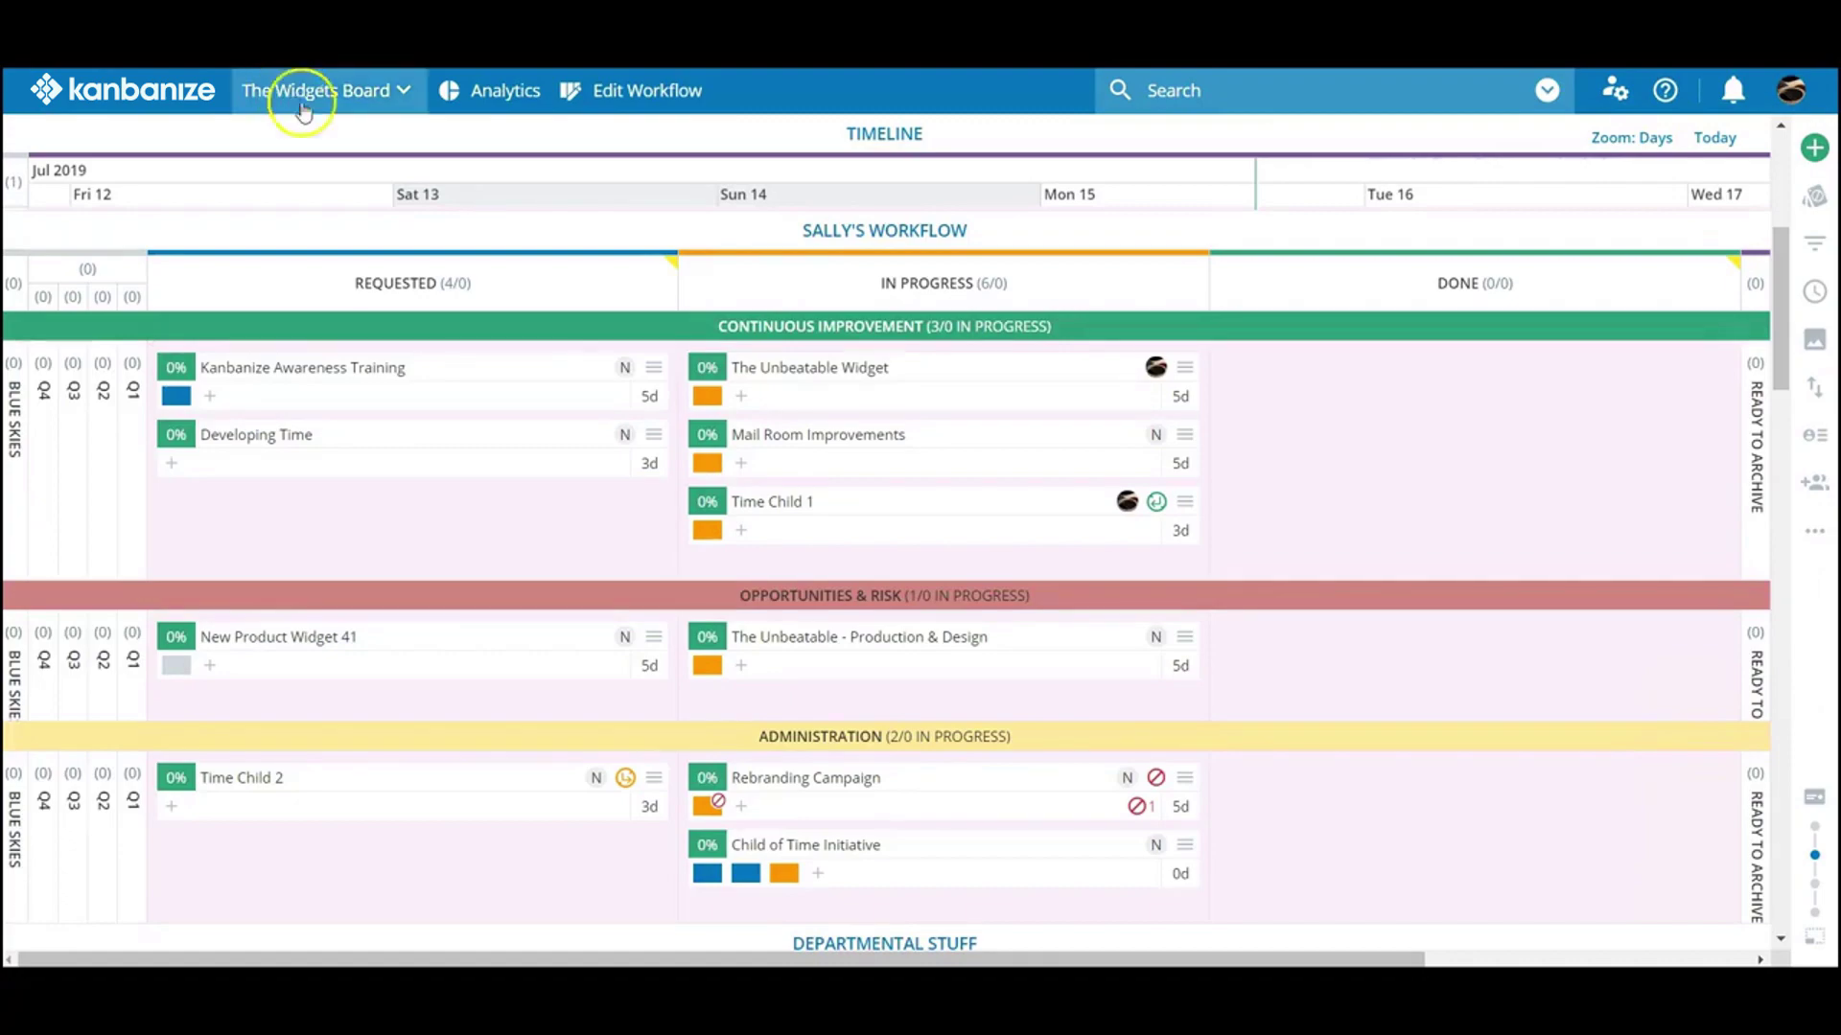
scroll(491, 214, down, 5)
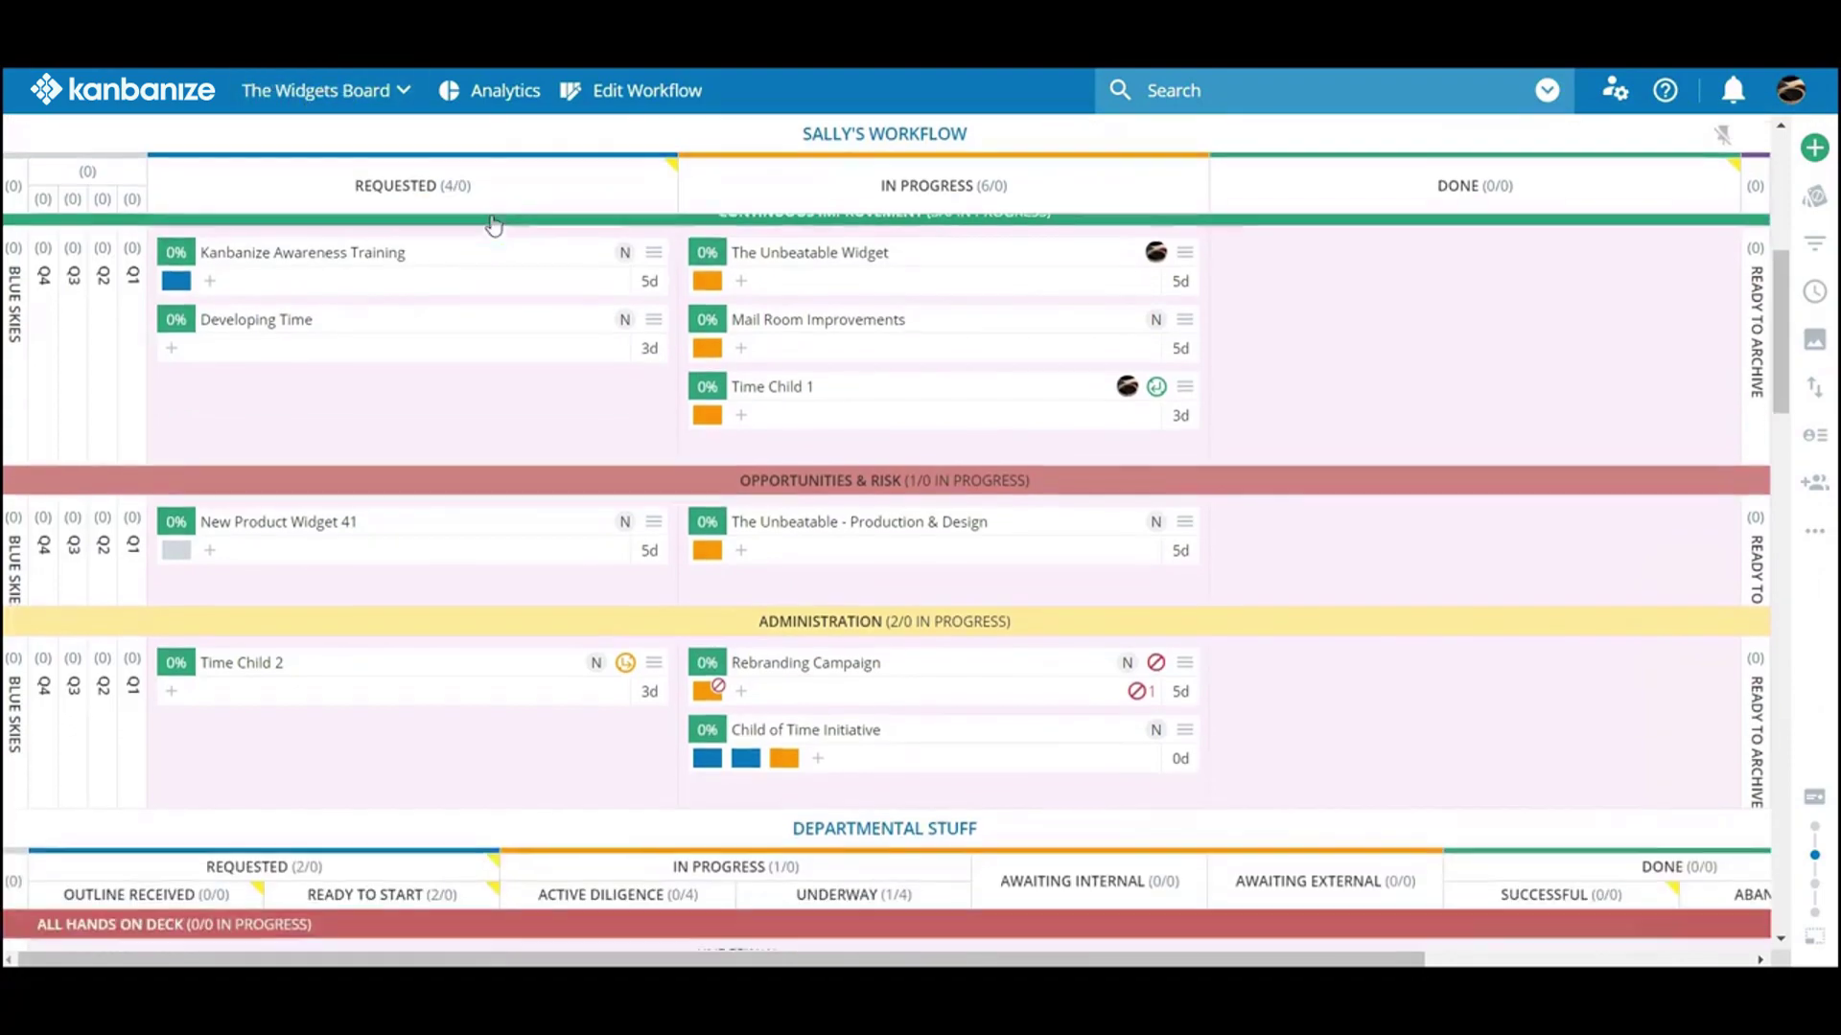